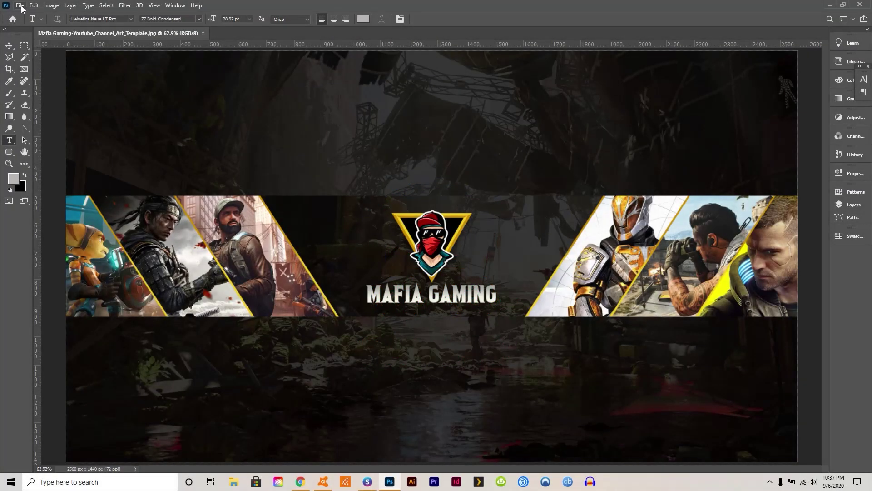
Create a new 2560 x 1440 pixel document at 72 pixels/inch in RGB Color.
{"action": "left_click", "coordinate": [21, 6]}
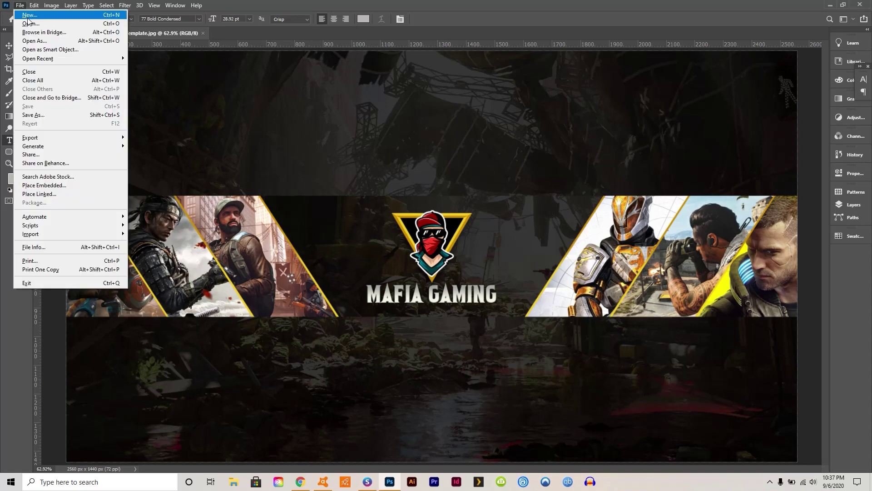
{"action": "left_click", "coordinate": [28, 17]}
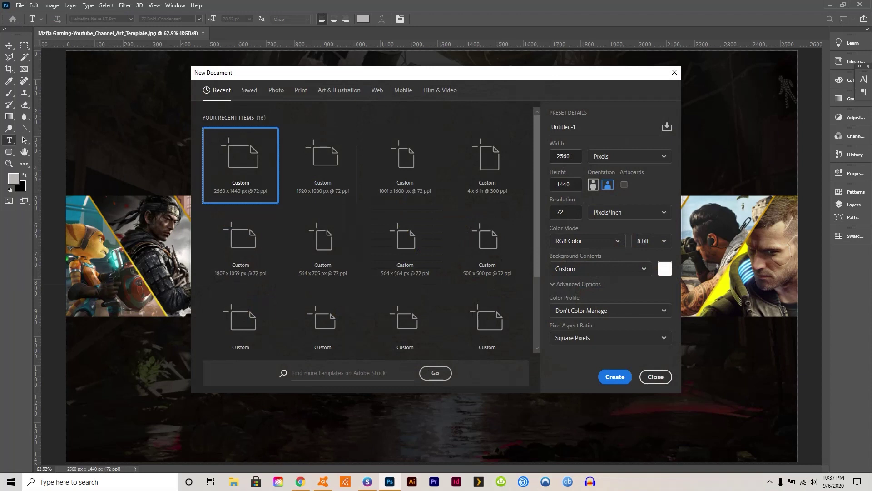
{"action": "double_click", "coordinate": [574, 157]}
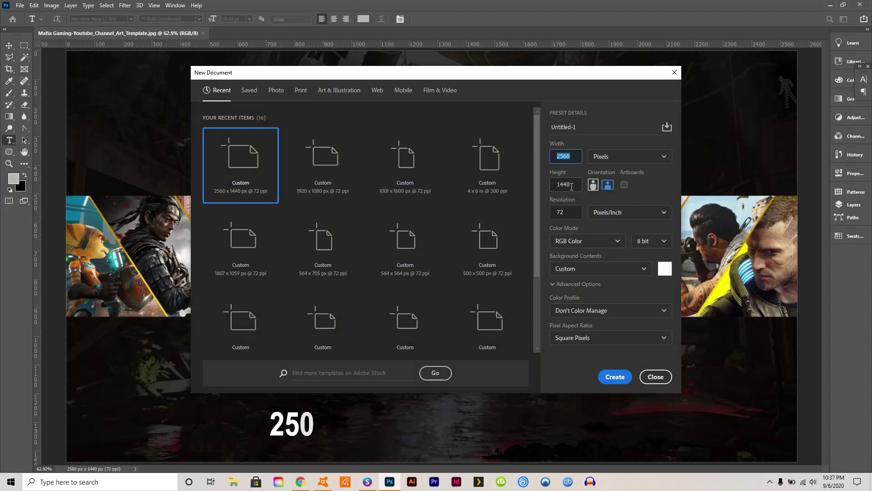
{"action": "left_click_drag", "start_coordinate": [568, 213], "coordinate": [560, 213]}
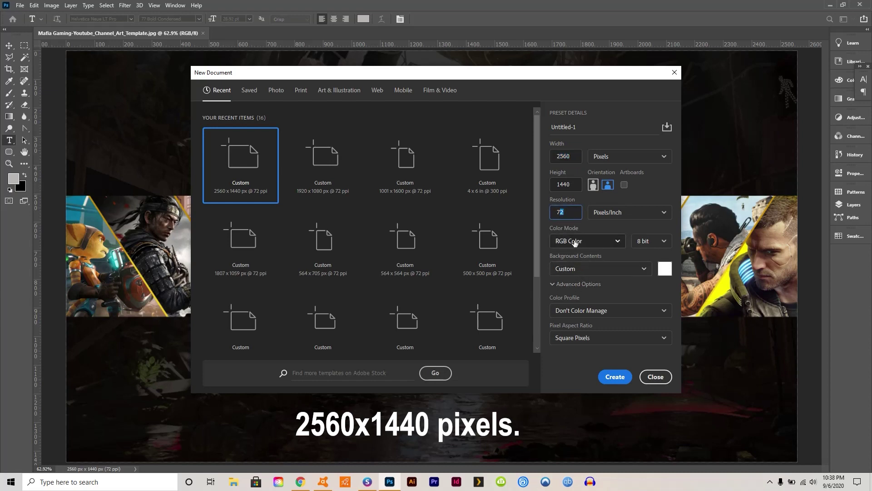
{"action": "left_click_drag", "start_coordinate": [570, 183], "coordinate": [556, 158]}
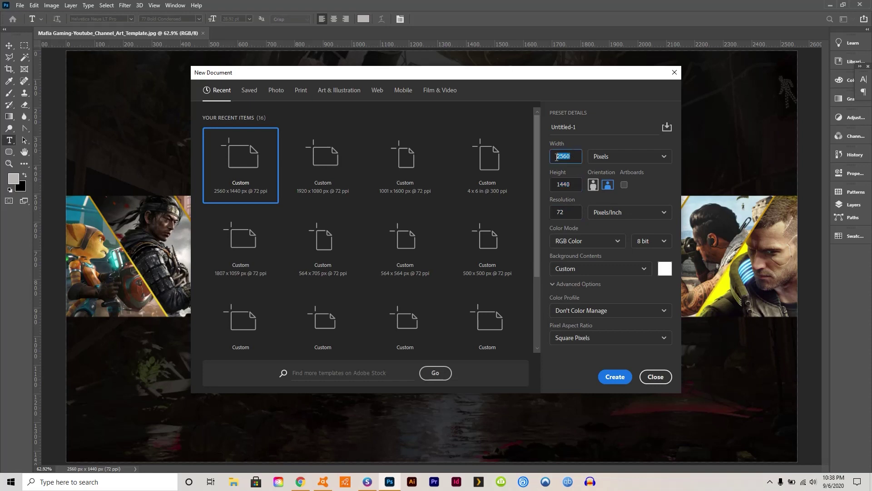
{"action": "left_click", "coordinate": [615, 377]}
Place the Youtube_Channel_Template image as an embedded layer filling the canvas.
{"action": "left_click", "coordinate": [20, 5]}
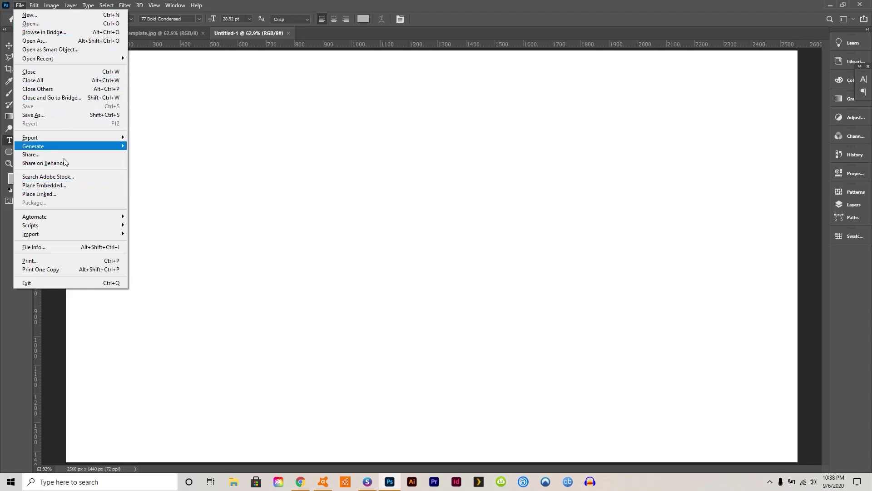
{"action": "left_click", "coordinate": [52, 185]}
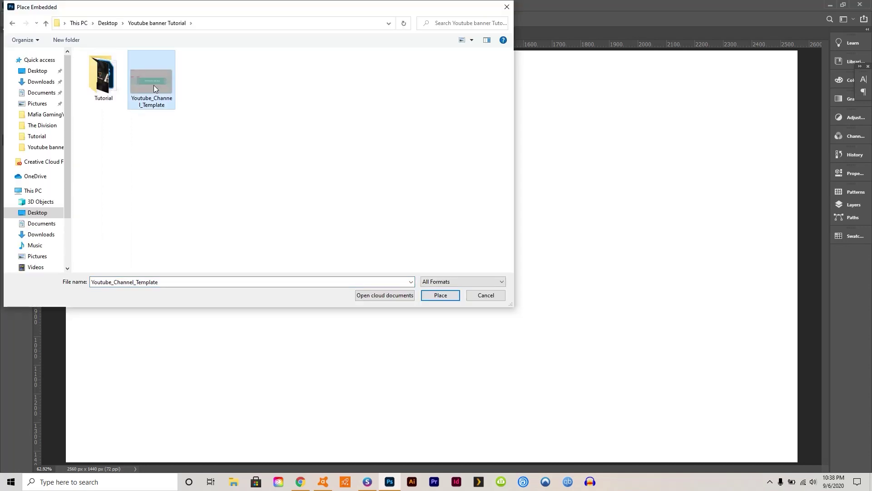
{"action": "left_click", "coordinate": [440, 295]}
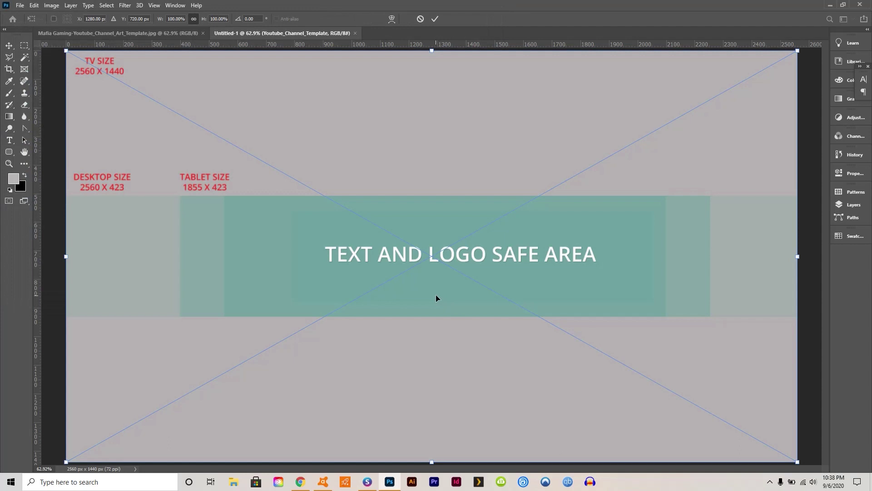
{"action": "left_click", "coordinate": [8, 47]}
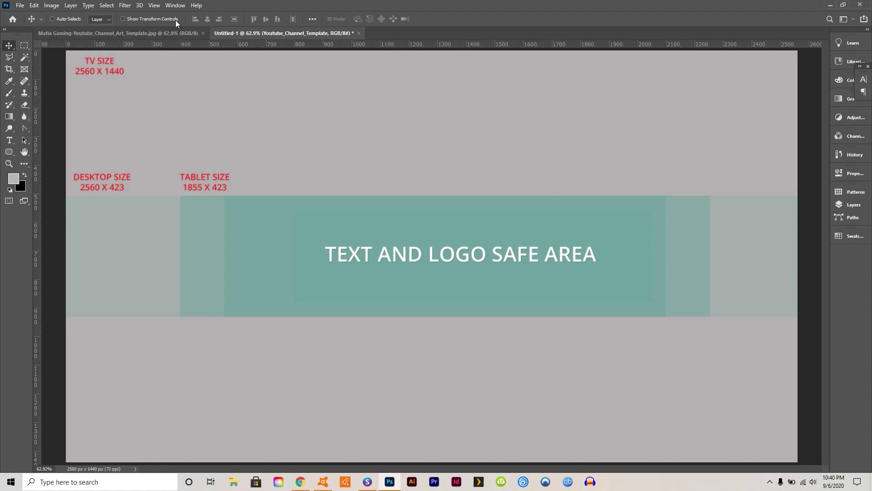
Add guides along the upper and lower edges of the desktop band and both side edges of the tablet area and the darker area inside it.
{"action": "left_click", "coordinate": [155, 5]}
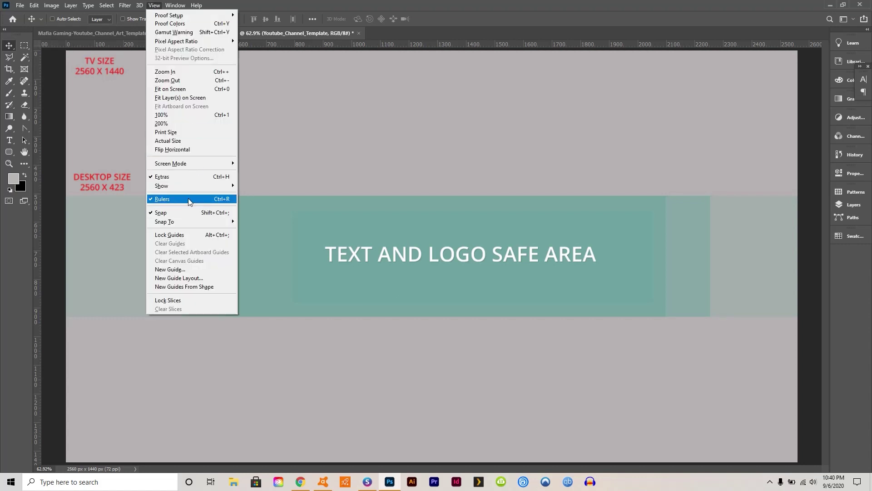
{"action": "mouse_move", "coordinate": [176, 193]}
{"action": "left_mouse_down"}
{"action": "mouse_move", "coordinate": [185, 150]}
{"action": "mouse_move", "coordinate": [179, 44]}
{"action": "mouse_move", "coordinate": [177, 196]}
{"action": "left_mouse_up"}
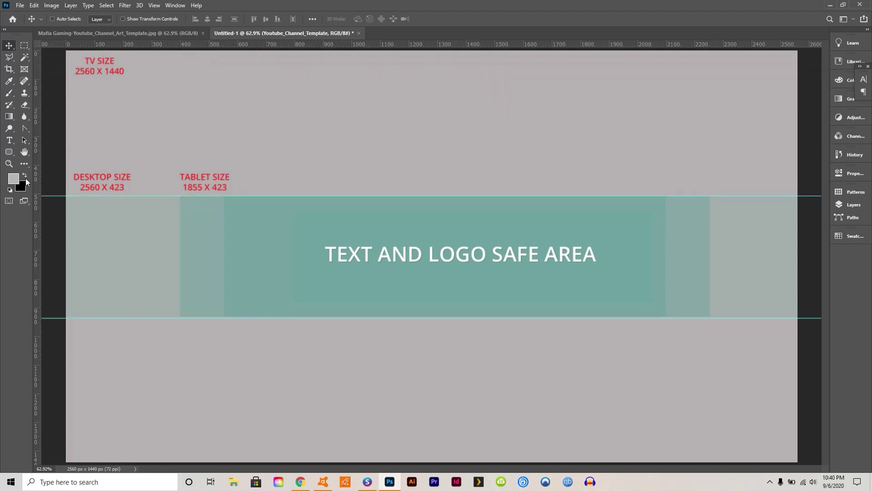
{"action": "left_click_drag", "start_coordinate": [37, 181], "coordinate": [178, 202]}
{"action": "left_click_drag", "start_coordinate": [35, 179], "coordinate": [222, 197]}
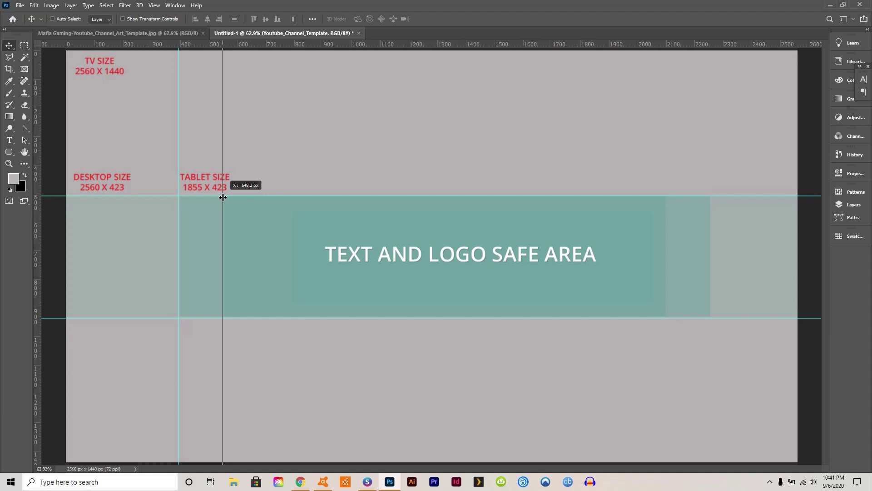
{"action": "left_click_drag", "start_coordinate": [222, 197], "coordinate": [223, 197]}
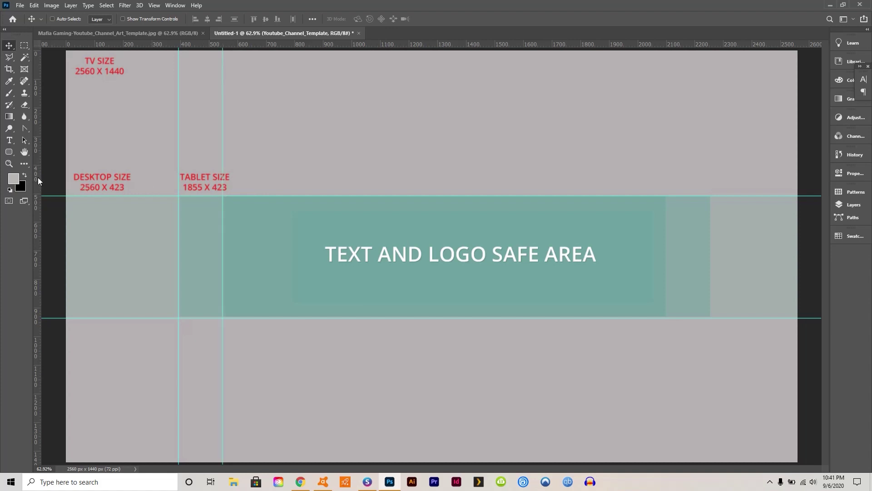
{"action": "left_click_drag", "start_coordinate": [37, 177], "coordinate": [665, 193]}
{"action": "left_click_drag", "start_coordinate": [36, 152], "coordinate": [710, 190]}
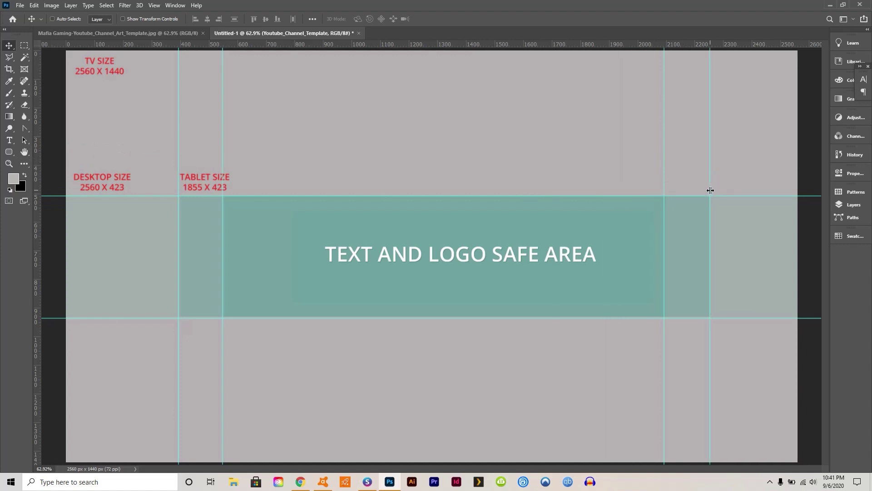
Toggle the Youtube_Channel_Template layer's visibility to check the guides against the blank background.
{"action": "left_click", "coordinate": [854, 205]}
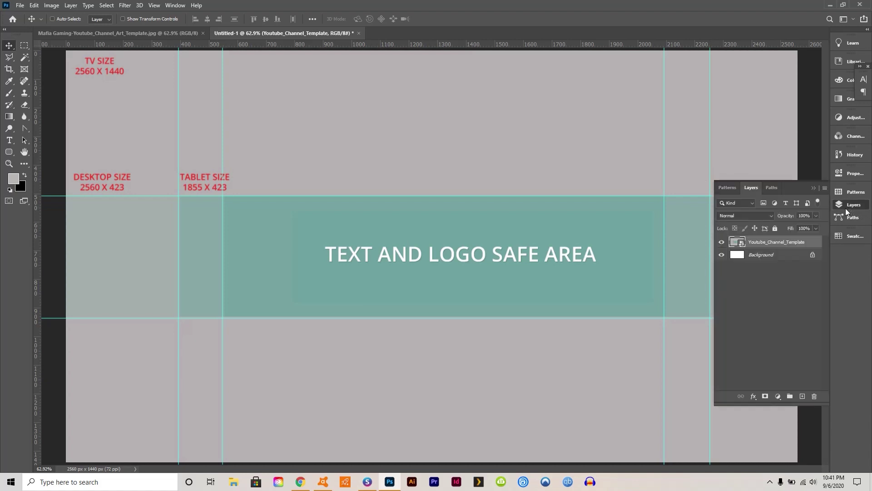
{"action": "left_click", "coordinate": [721, 242]}
{"action": "left_click", "coordinate": [722, 242]}
{"action": "left_click", "coordinate": [722, 242]}
{"action": "left_click", "coordinate": [722, 242]}
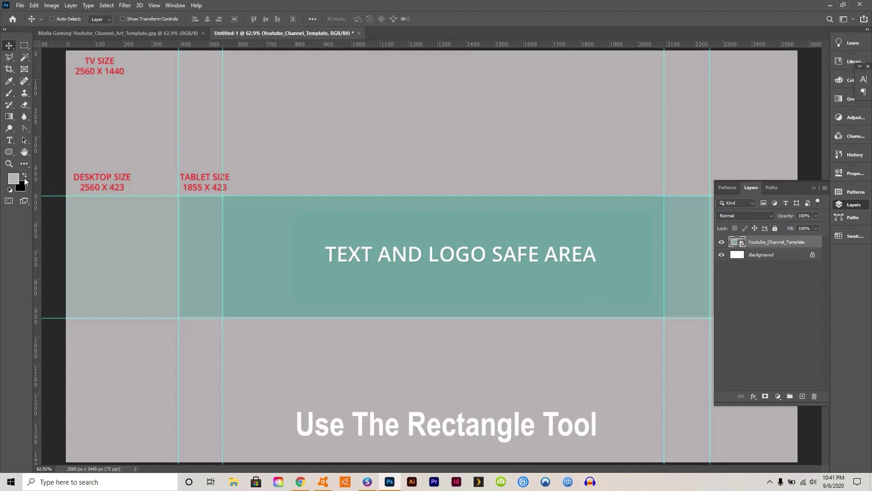
Draw a rectangle of about 2562 x 514 px covering the canvas above the upper horizontal guide.
{"action": "right_click", "coordinate": [9, 155]}
{"action": "left_click", "coordinate": [40, 151]}
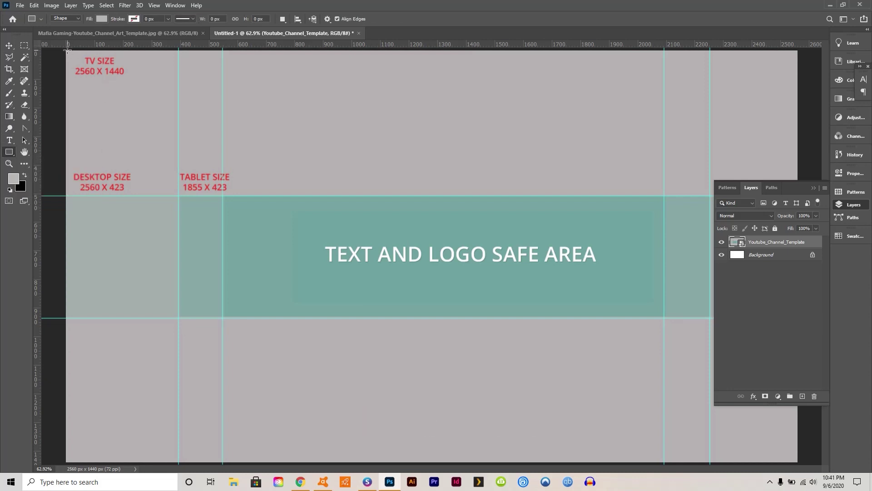
{"action": "left_click_drag", "start_coordinate": [68, 51], "coordinate": [797, 194]}
{"action": "key", "text": "space"}
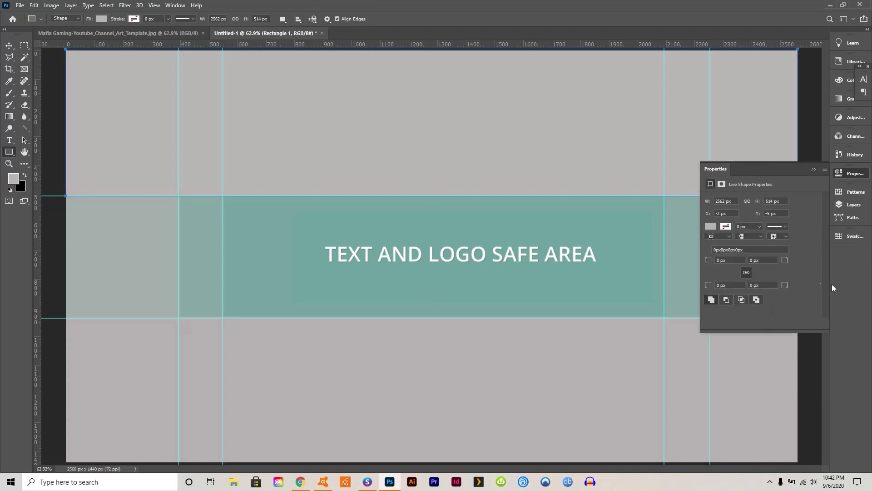
{"action": "left_click", "coordinate": [814, 169]}
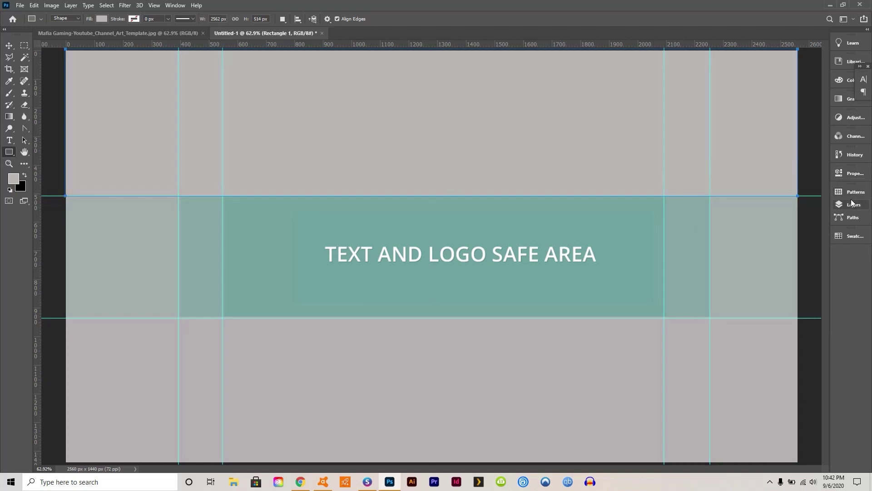
Fill the rectangle with near-black 070707 and place a copy of it over the area below the lower guide.
{"action": "left_click", "coordinate": [854, 205]}
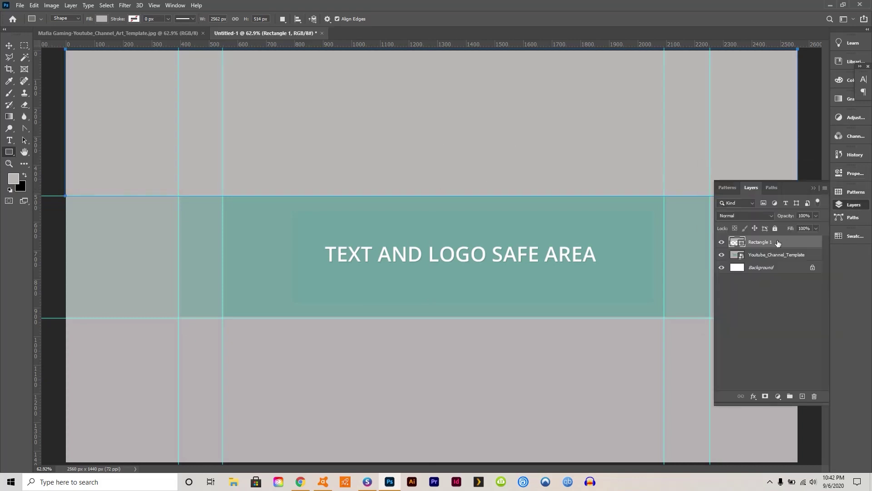
{"action": "double_click", "coordinate": [743, 245]}
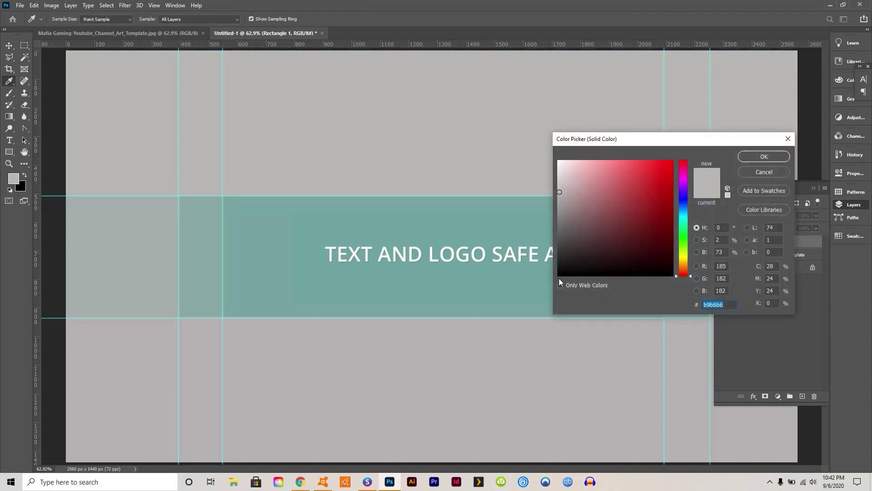
{"action": "left_click", "coordinate": [559, 272]}
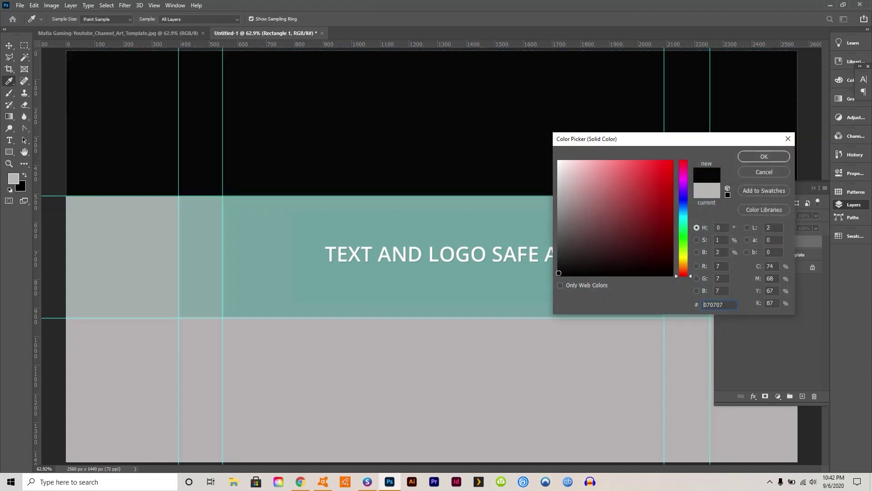
{"action": "left_click", "coordinate": [762, 159]}
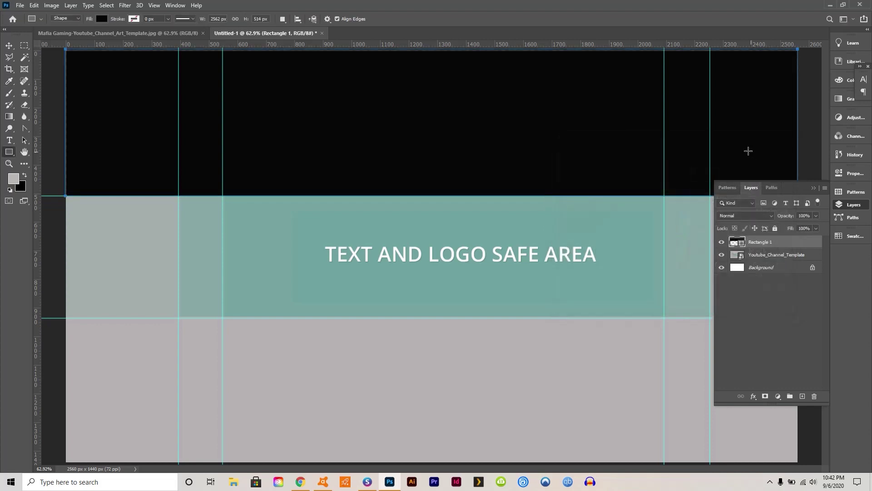
{"action": "left_click", "coordinate": [10, 46]}
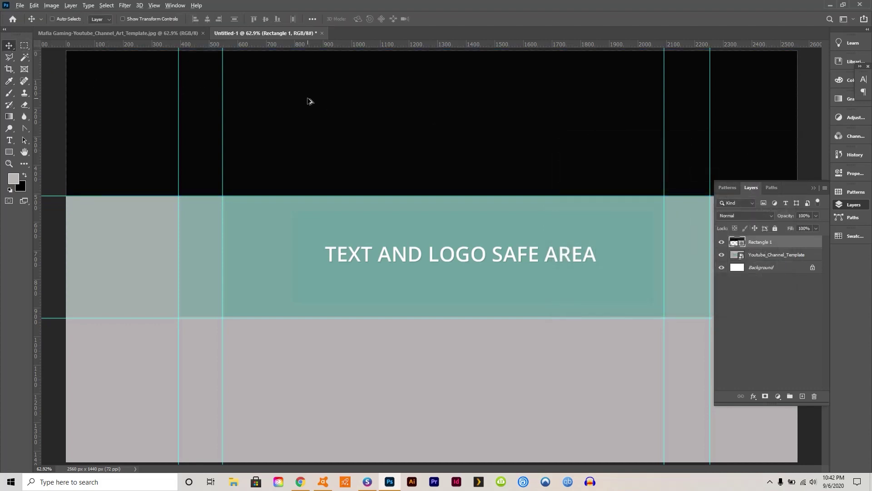
{"action": "left_click_drag", "start_coordinate": [308, 101], "coordinate": [303, 370]}
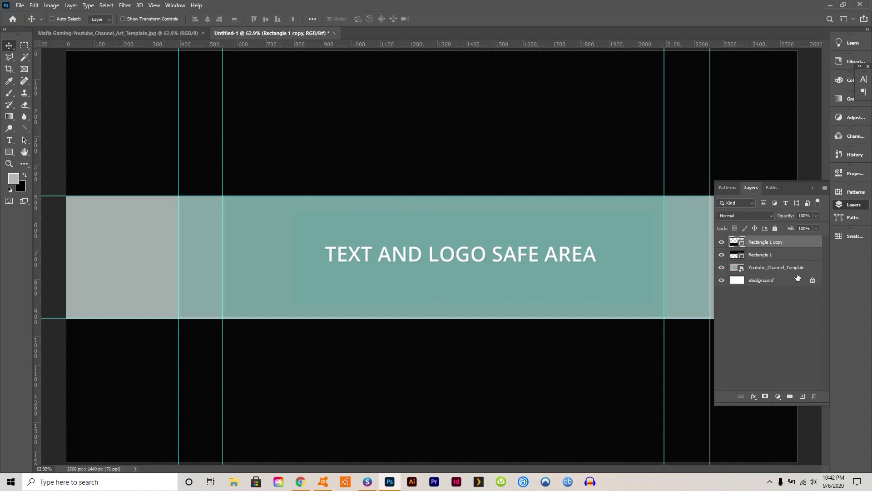
Convert the two black rectangle layers together into a single smart object.
{"action": "left_click", "coordinate": [769, 255], "text": "shift"}
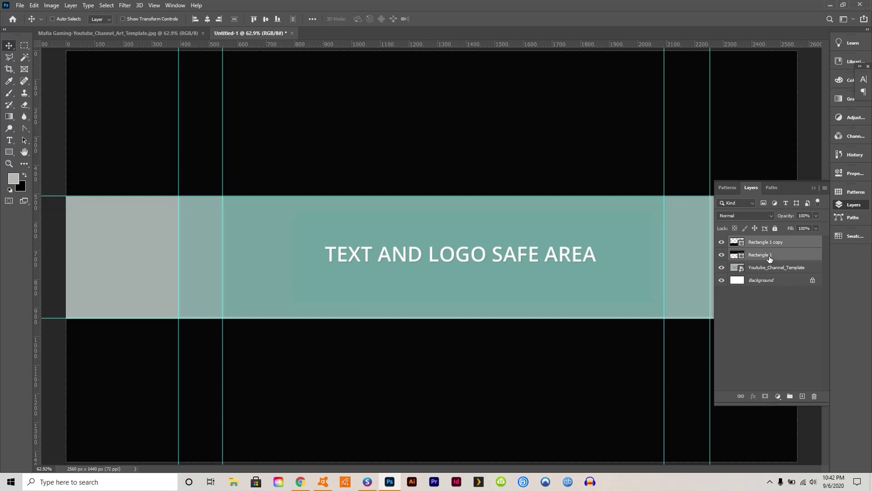
{"action": "left_click", "coordinate": [770, 256], "text": "ctrl"}
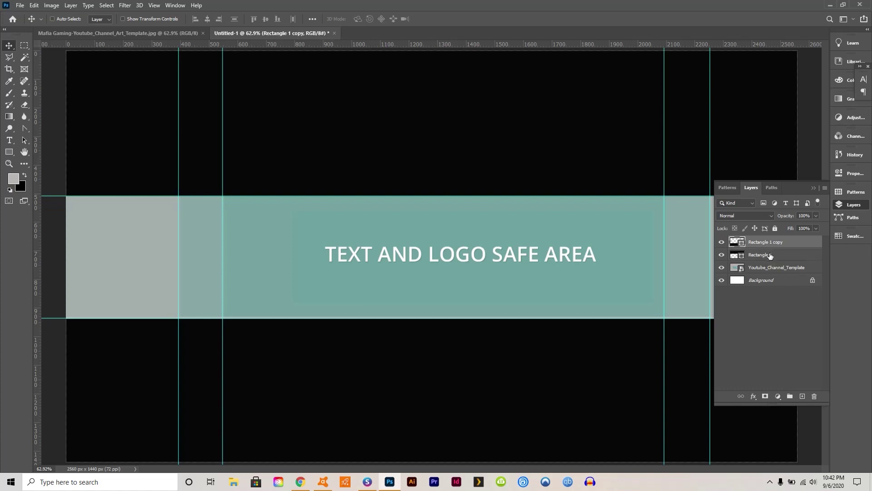
{"action": "left_click", "coordinate": [766, 256], "text": "ctrl"}
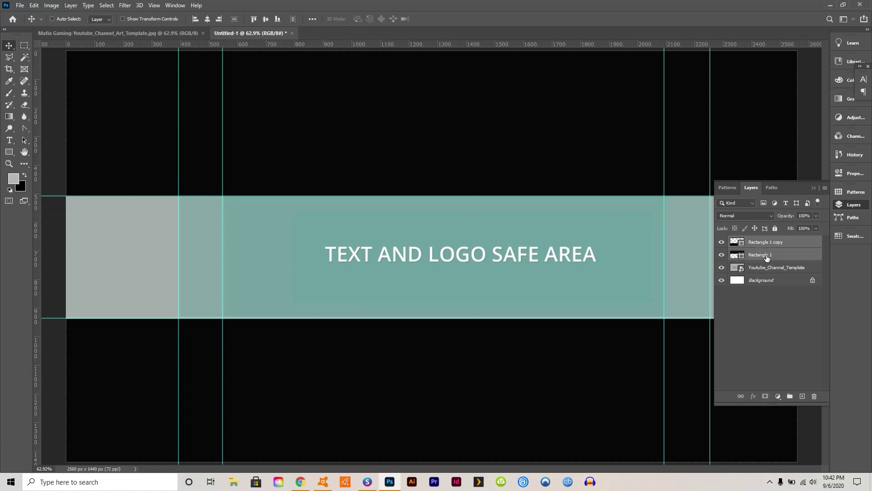
{"action": "left_click", "coordinate": [766, 256], "text": "ctrl"}
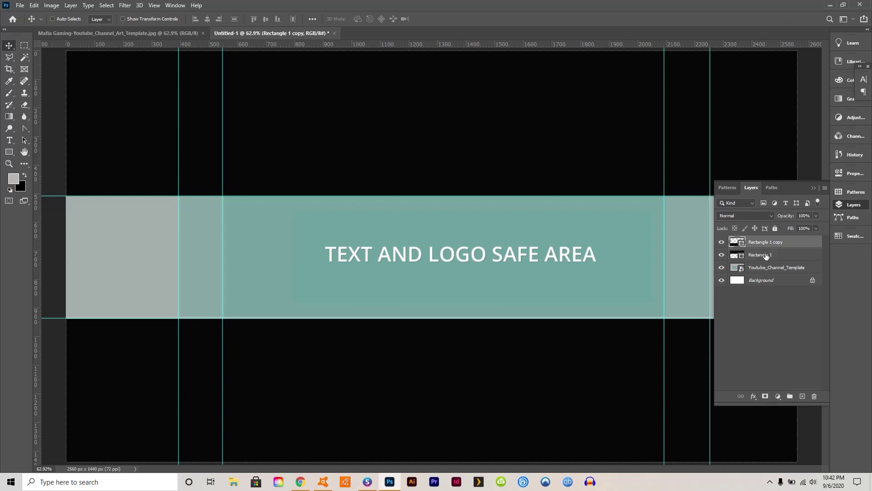
{"action": "left_click", "coordinate": [766, 256], "text": "ctrl"}
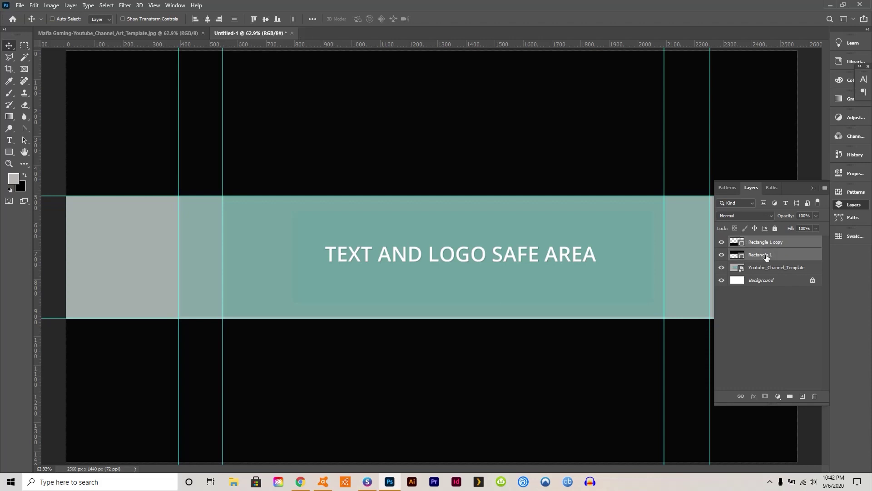
{"action": "right_click", "coordinate": [766, 257]}
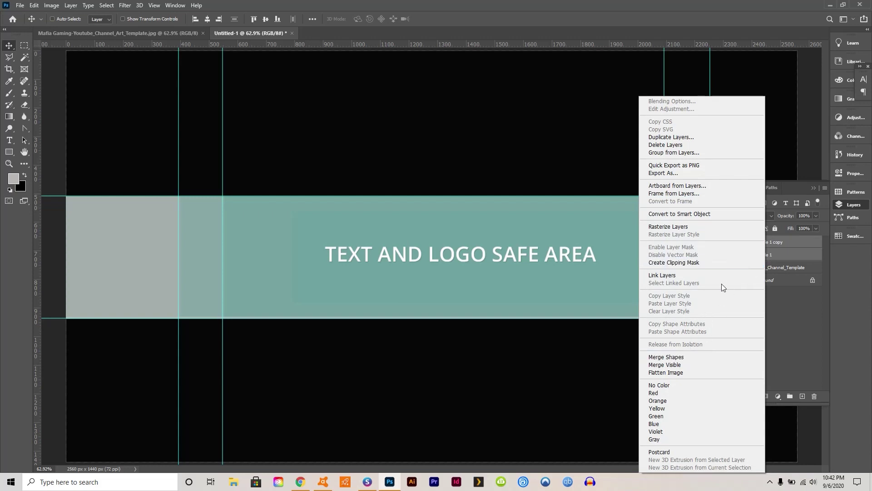
{"action": "left_click", "coordinate": [701, 214]}
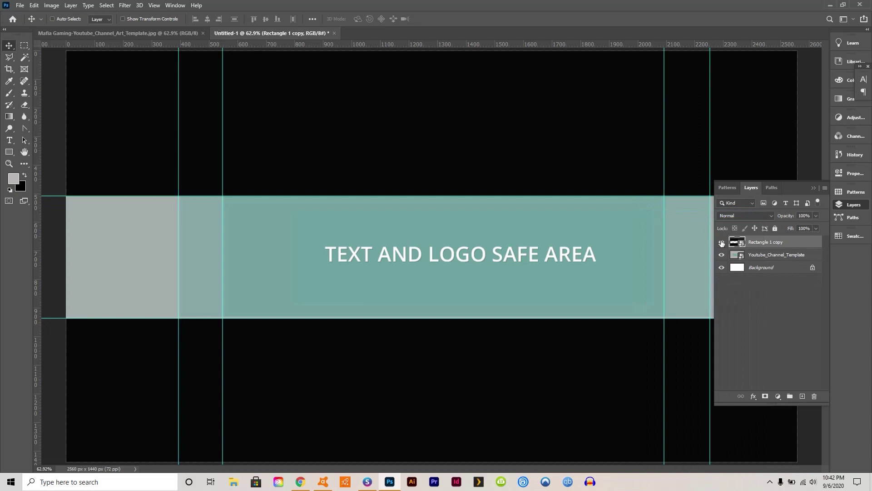
Toggle the black bars' smart object visibility to compare the canvas with and without them.
{"action": "left_click", "coordinate": [721, 242]}
{"action": "left_click", "coordinate": [721, 241]}
{"action": "left_click", "coordinate": [721, 241]}
{"action": "left_click", "coordinate": [721, 242]}
Add a vertical guide at the canvas's horizontal centre and hide the black bars layer.
{"action": "left_click_drag", "start_coordinate": [38, 114], "coordinate": [433, 159]}
{"action": "left_click_drag", "start_coordinate": [432, 159], "coordinate": [433, 158]}
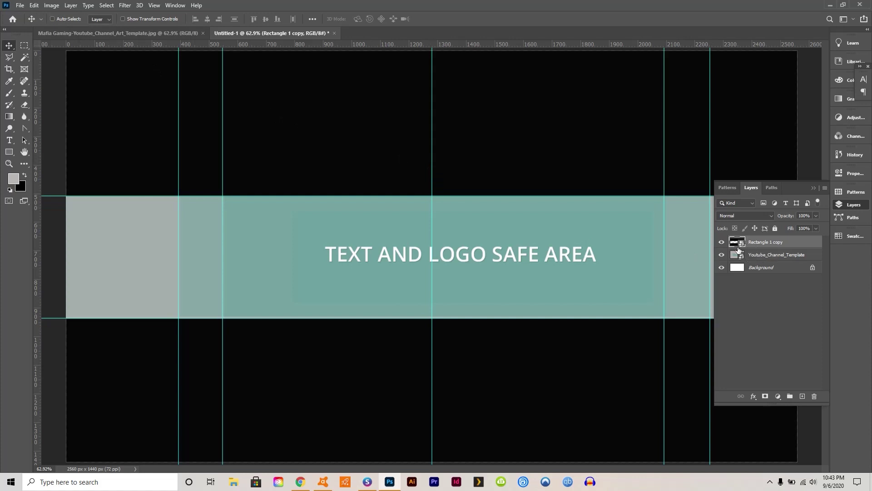
{"action": "left_click", "coordinate": [722, 243]}
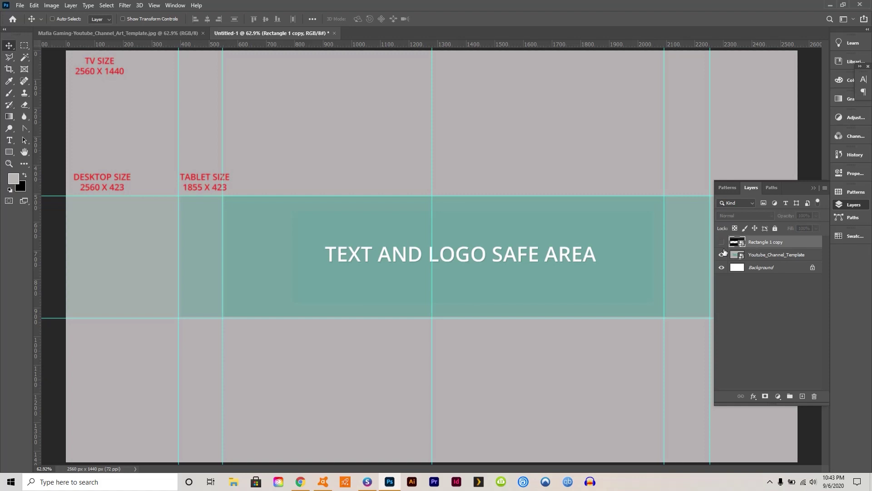
Place the Mafia Logo image from the Tutorial project's Logo folder into the banner as an embedded object.
{"action": "left_click", "coordinate": [20, 5]}
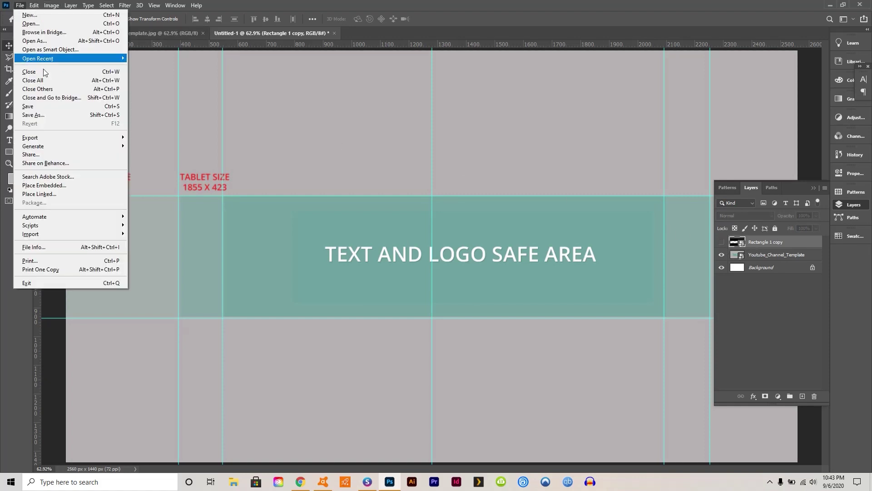
{"action": "left_click", "coordinate": [69, 186]}
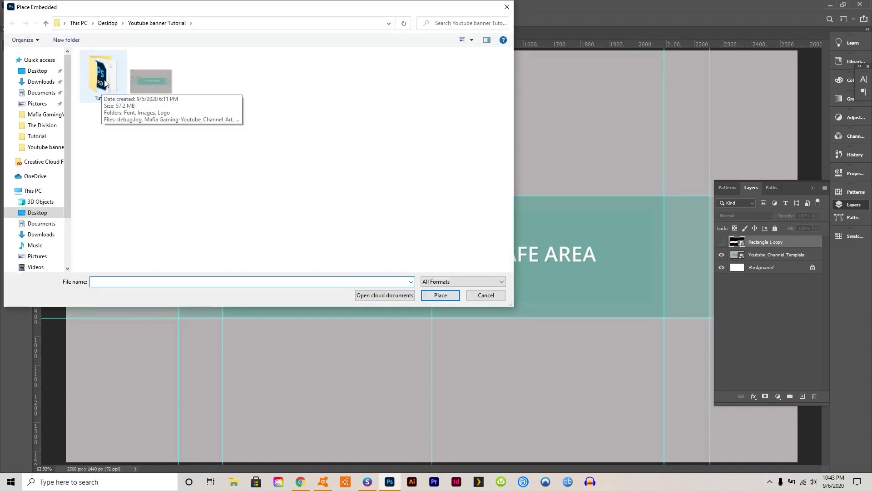
{"action": "double_click", "coordinate": [105, 83]}
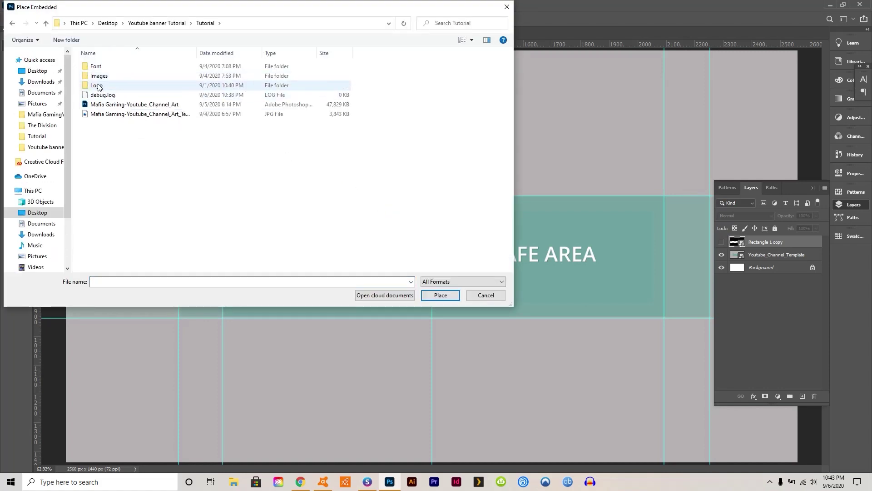
{"action": "double_click", "coordinate": [98, 86]}
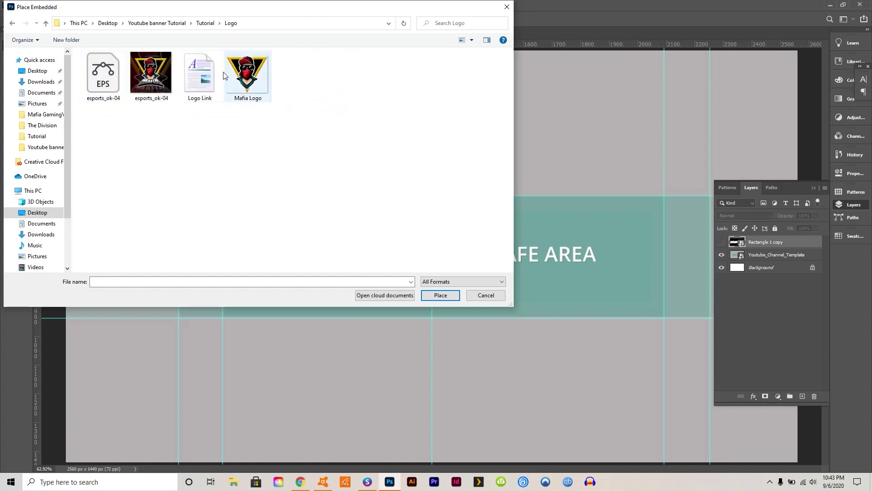
{"action": "left_click", "coordinate": [247, 73]}
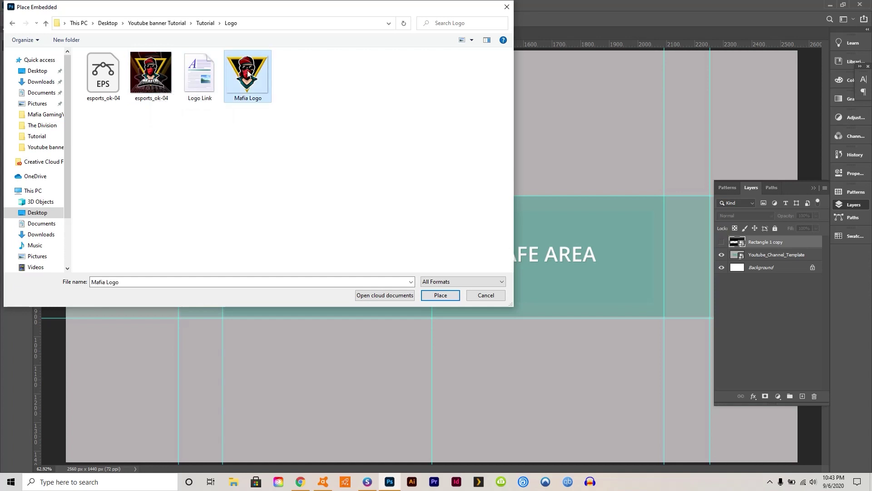
{"action": "left_click", "coordinate": [440, 294]}
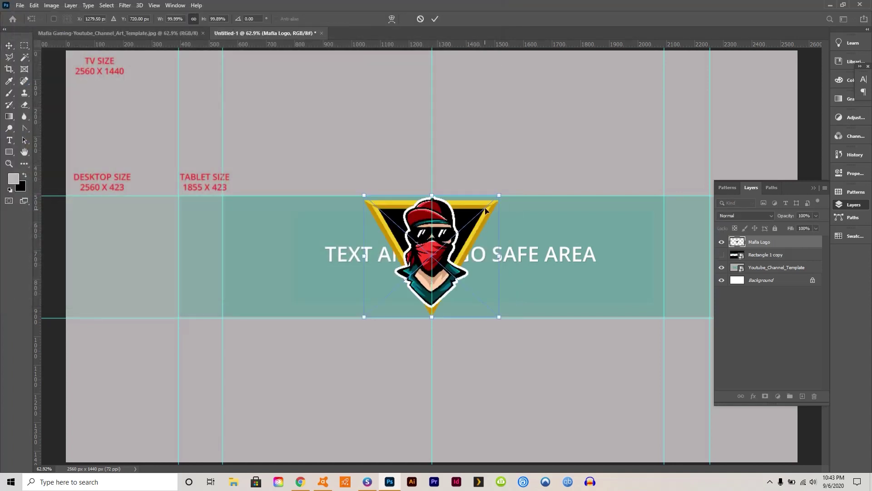
Scale the placed logo to about 58% and centre it on the vertical centre guide at about Y 697 px.
{"action": "left_click_drag", "start_coordinate": [499, 194], "coordinate": [434, 239]}
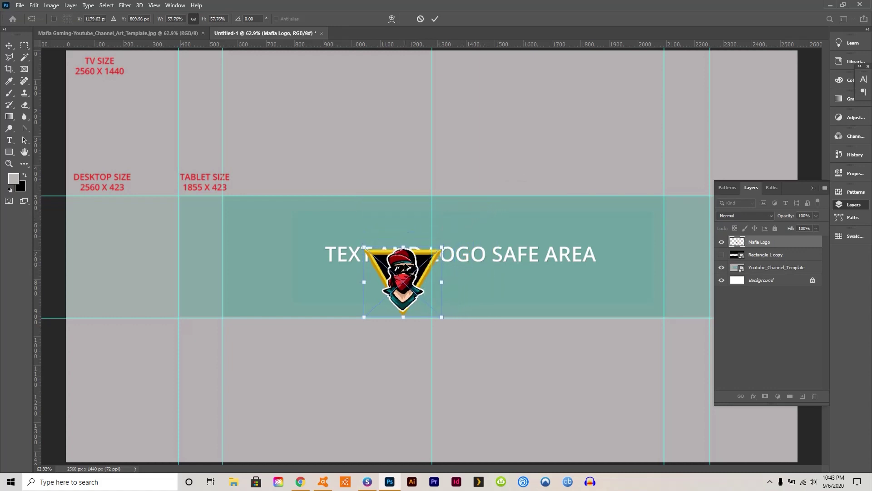
{"action": "left_click_drag", "start_coordinate": [406, 265], "coordinate": [434, 234]}
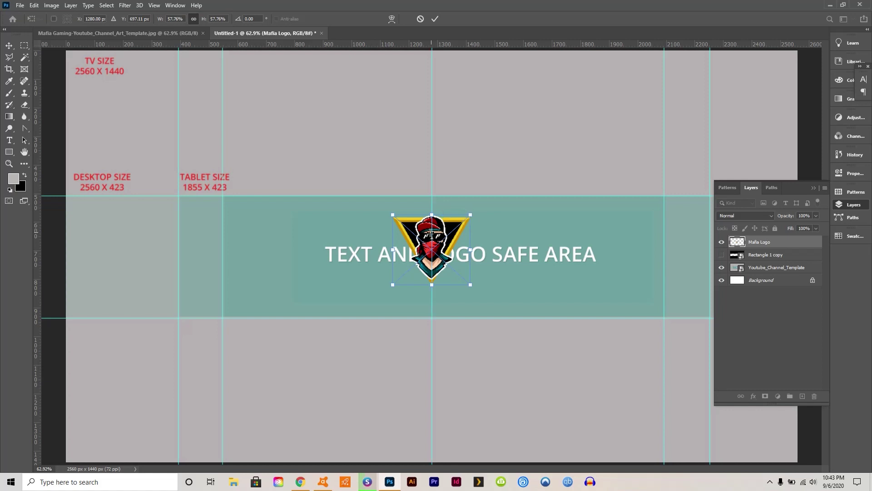
{"action": "left_click", "coordinate": [9, 47]}
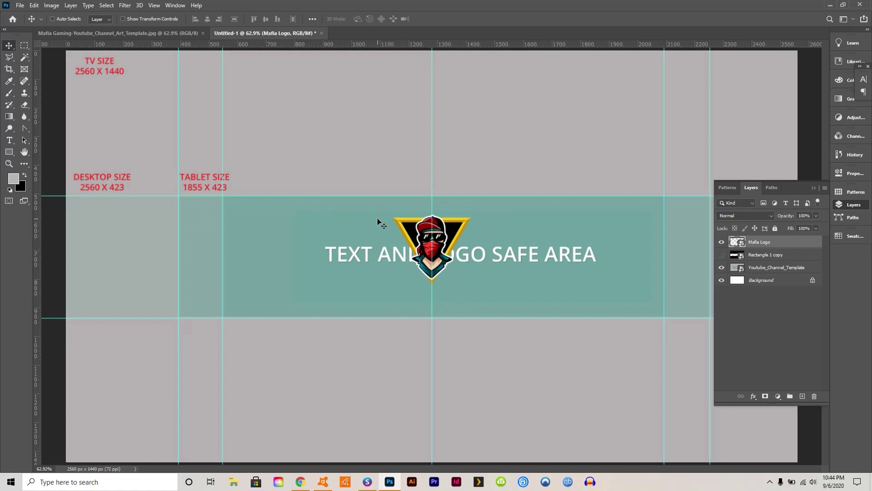
Draw a rectangle about 398 x 429 px between the two horizontal guides, left of the logo, and fill it with dark grey.
{"action": "left_click", "coordinate": [9, 152]}
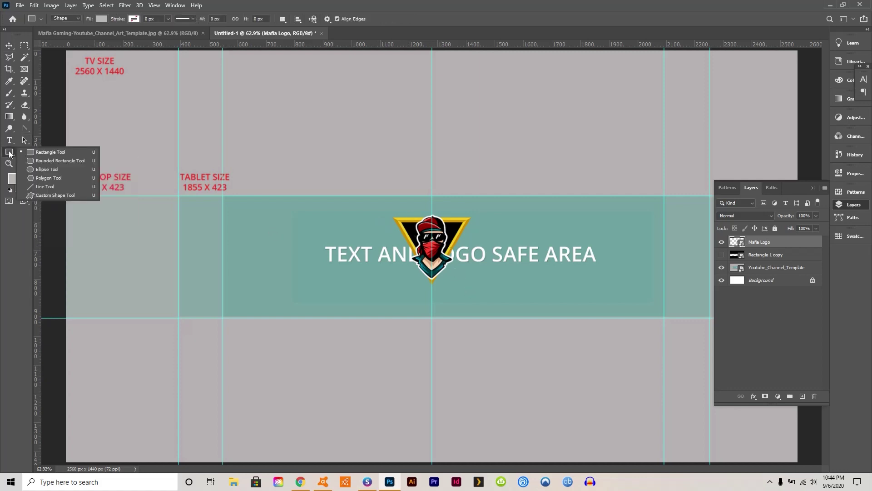
{"action": "left_click", "coordinate": [58, 155]}
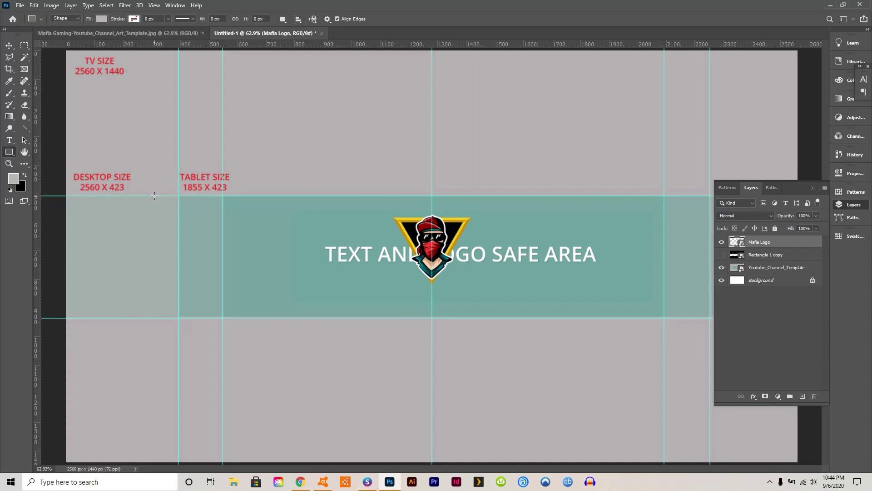
{"action": "left_click_drag", "start_coordinate": [148, 196], "coordinate": [262, 316]}
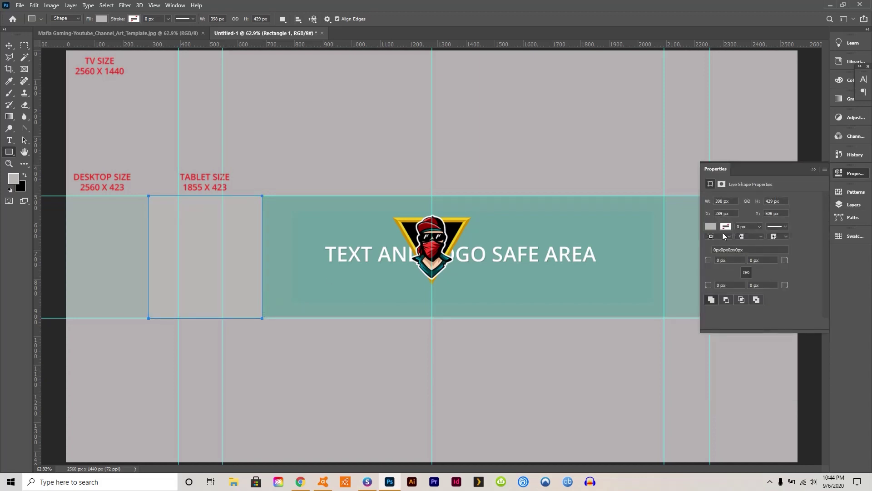
{"action": "left_click", "coordinate": [710, 226]}
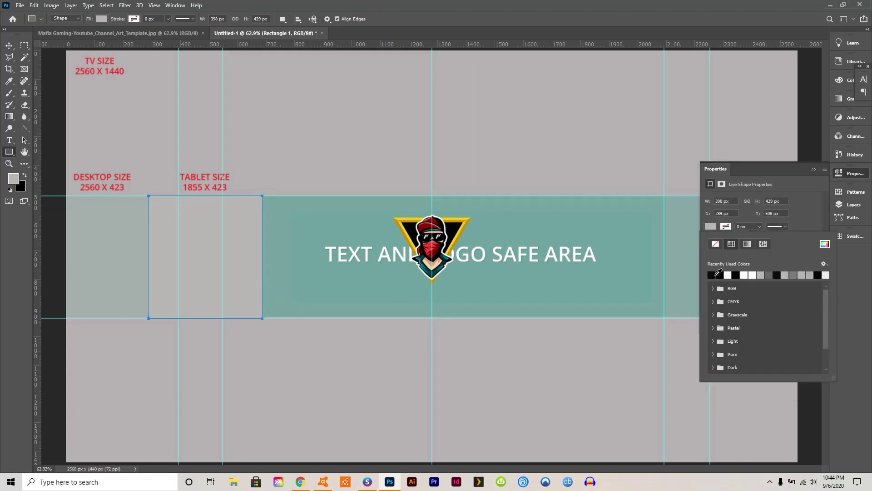
{"action": "left_click", "coordinate": [774, 274]}
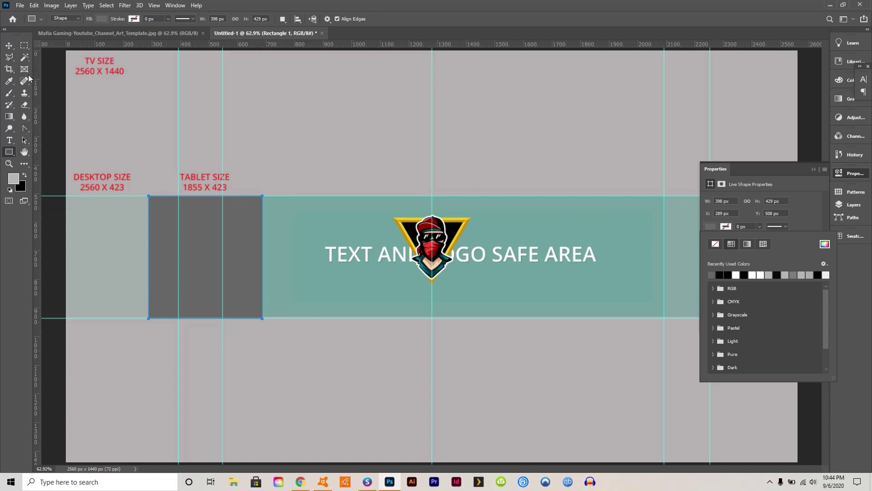
Skew the grey rectangle's lower-right corner outward by about 18 degrees, accepting its conversion to a regular path.
{"action": "left_click", "coordinate": [34, 5]}
{"action": "mouse_move", "coordinate": [68, 213]}
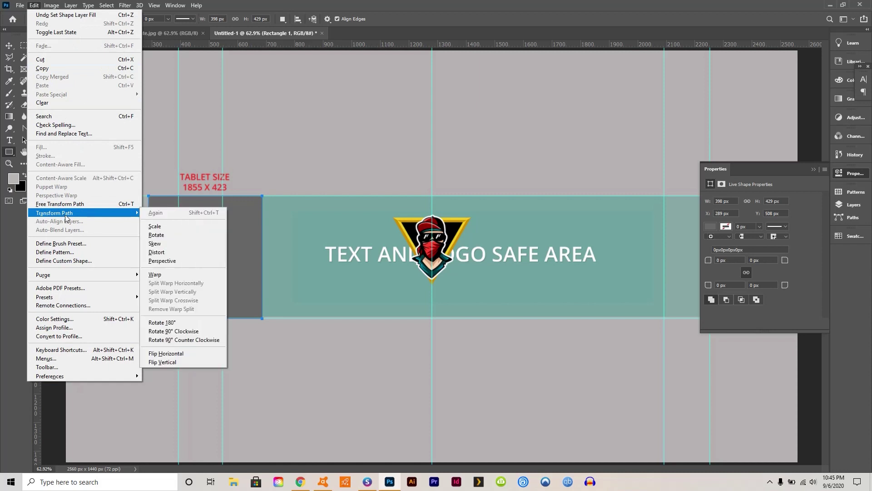
{"action": "left_click", "coordinate": [164, 245]}
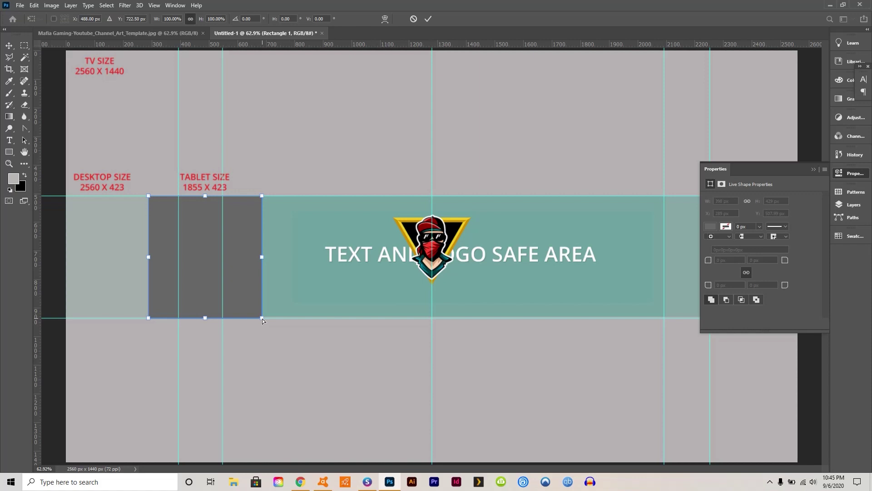
{"action": "left_click_drag", "start_coordinate": [263, 318], "coordinate": [303, 323]}
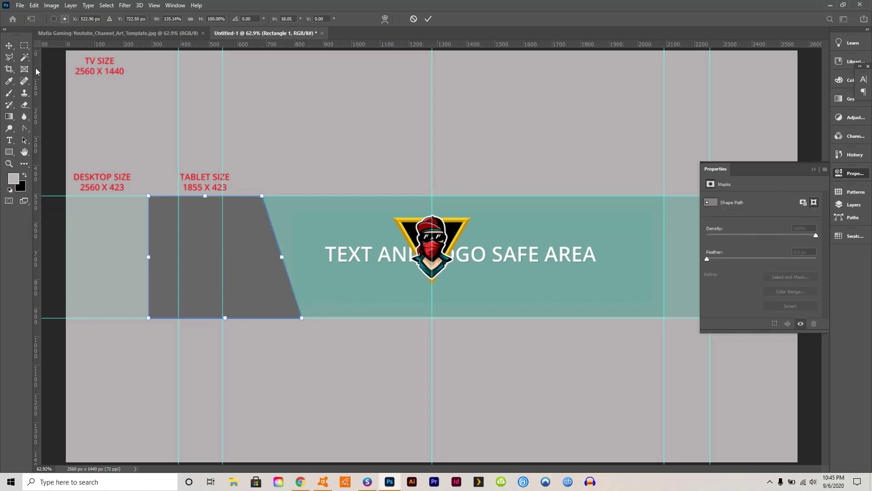
{"action": "left_click", "coordinate": [10, 47]}
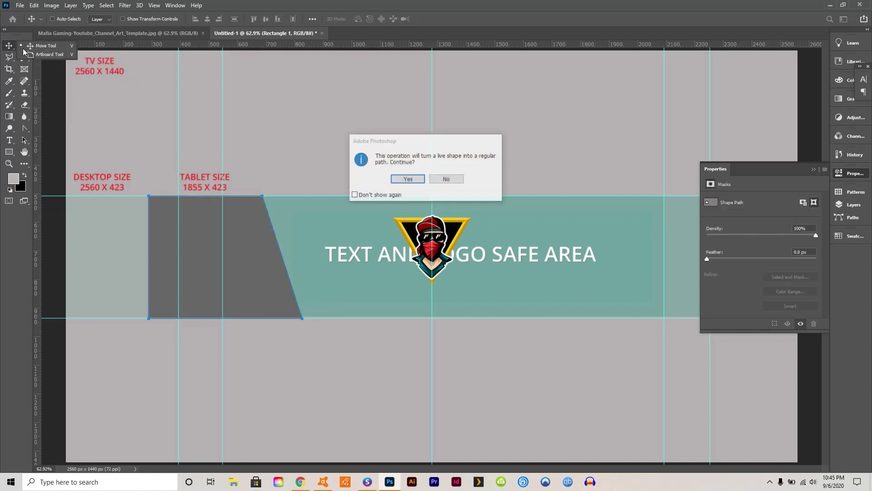
{"action": "left_click", "coordinate": [408, 181]}
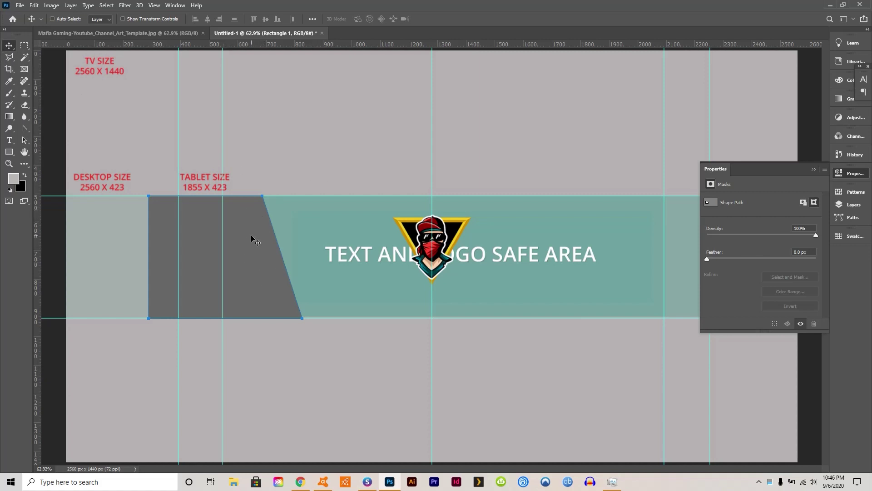
Examine the slanted panels in the finished Mafia Gaming template document and return to the untitled banner.
{"action": "left_click", "coordinate": [152, 33]}
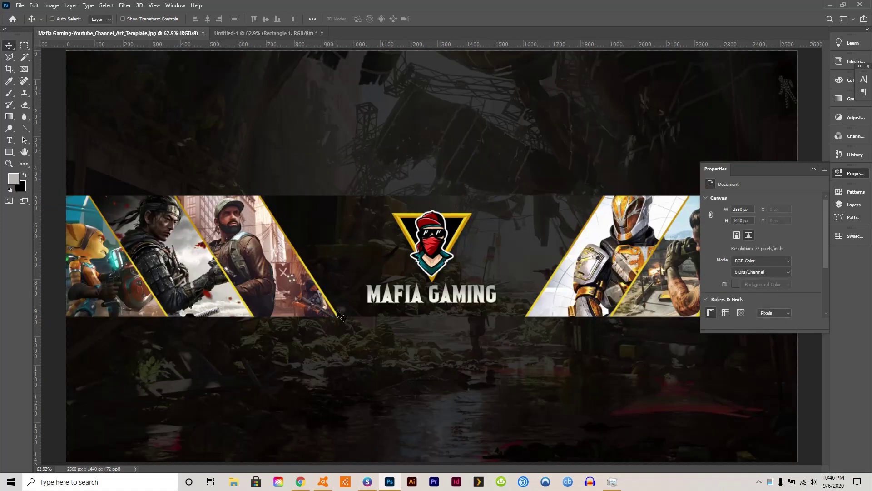
{"action": "left_click", "coordinate": [243, 33]}
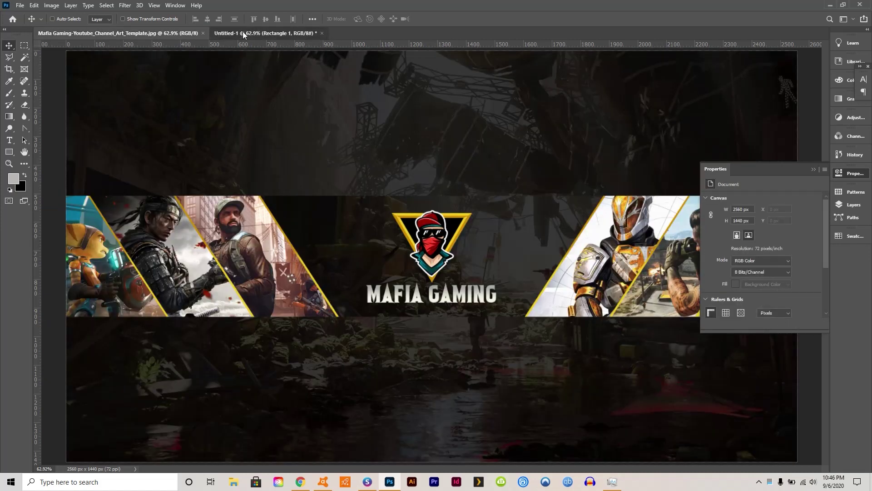
{"action": "left_click", "coordinate": [814, 170]}
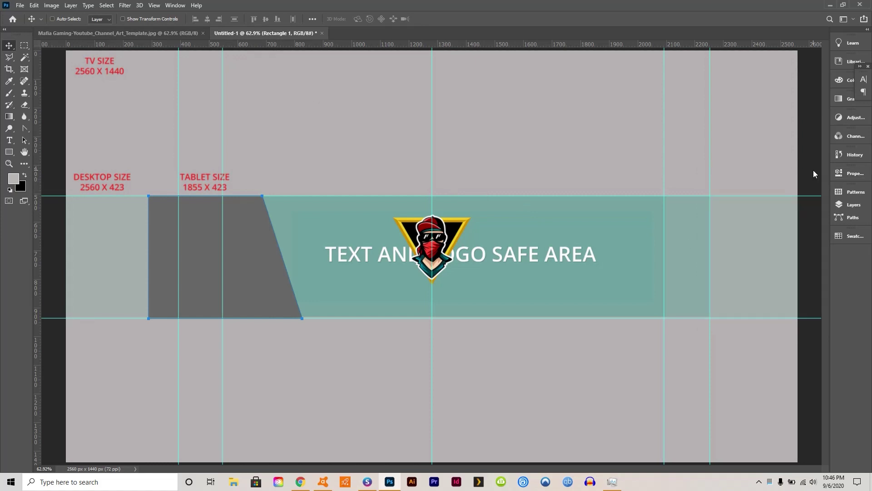
Add a Gradient Overlay to the slanted shape's layer, keeping the shape in view beside the layer style settings.
{"action": "left_click", "coordinate": [852, 207]}
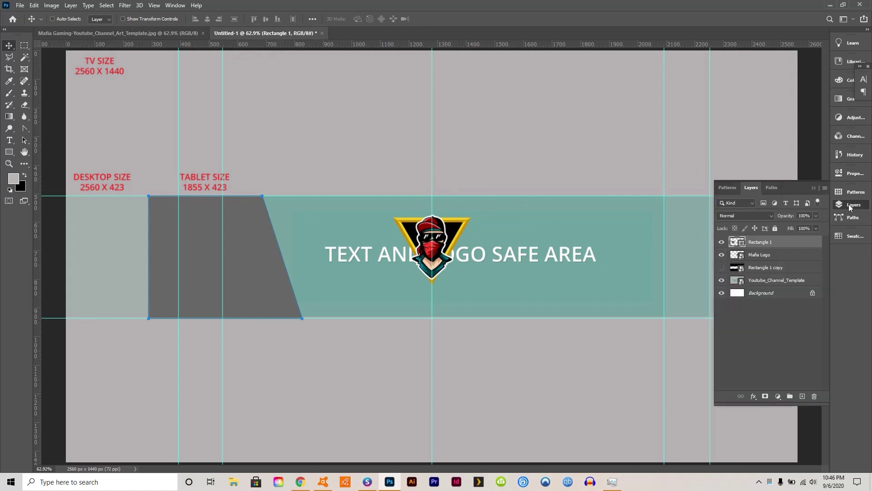
{"action": "right_click", "coordinate": [761, 245]}
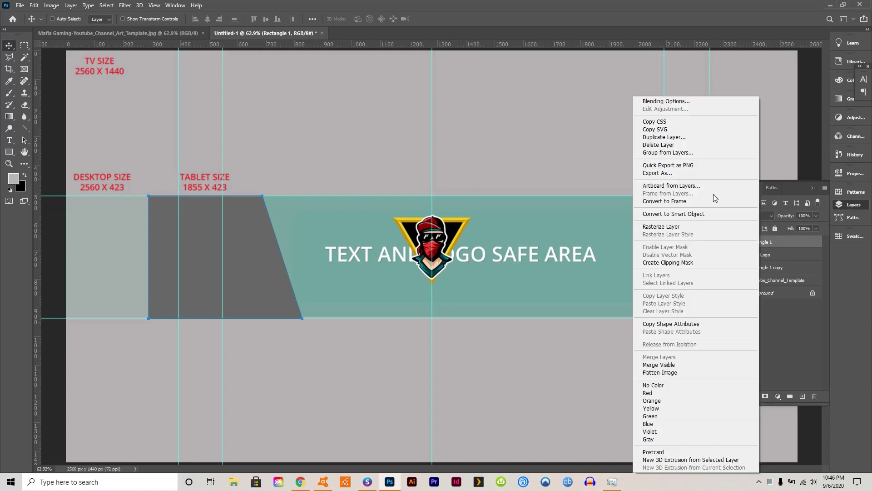
{"action": "left_click", "coordinate": [672, 100]}
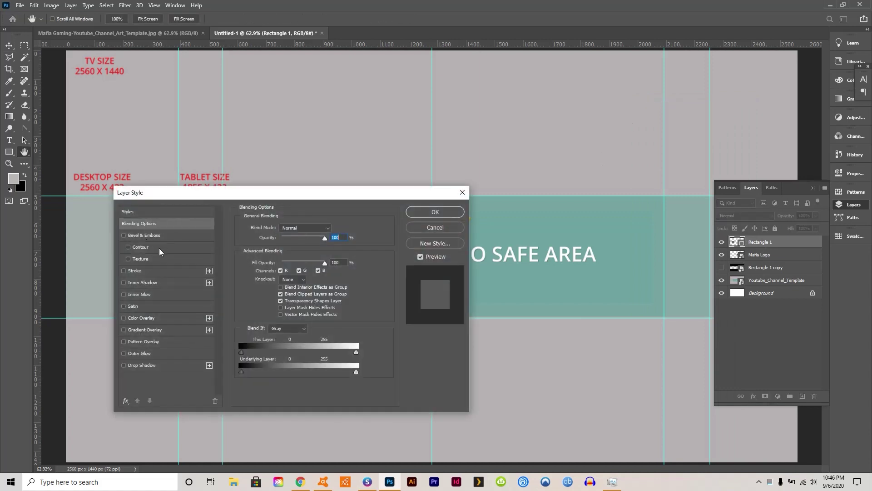
{"action": "left_click", "coordinate": [126, 331]}
{"action": "left_click", "coordinate": [125, 330]}
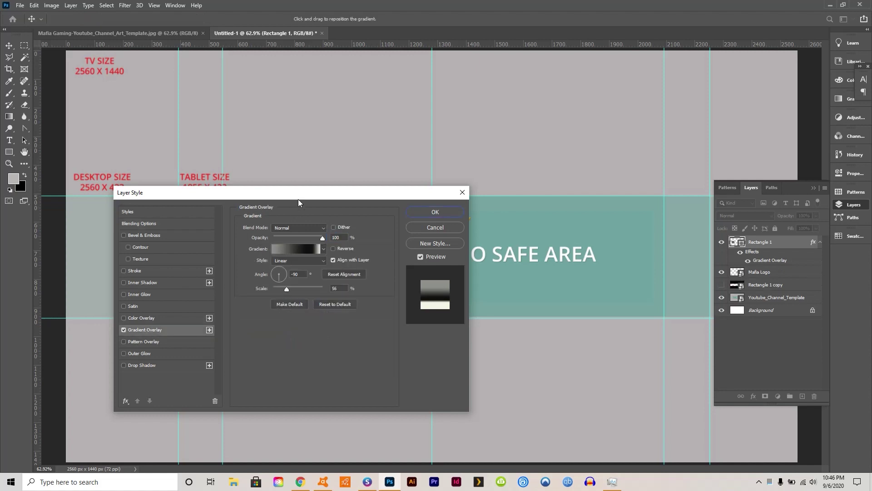
{"action": "left_click_drag", "start_coordinate": [308, 191], "coordinate": [499, 278]}
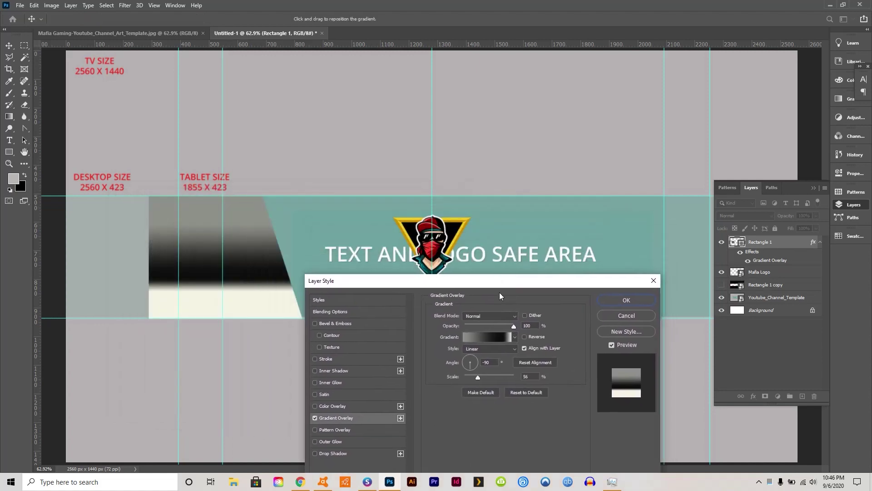
Remove the overlay gradient's black stop and set its end stop to yellow f4cc21 sampled from the logo's triangle.
{"action": "left_click", "coordinate": [489, 337]}
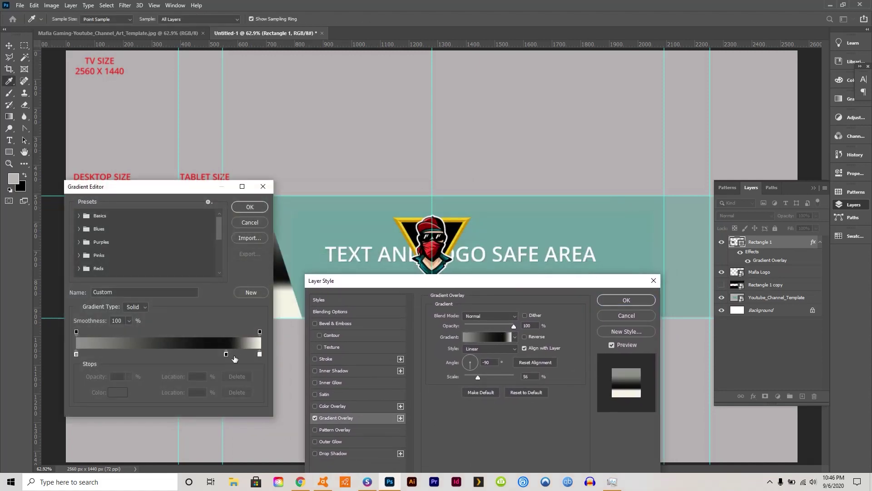
{"action": "left_click_drag", "start_coordinate": [226, 354], "coordinate": [230, 377]}
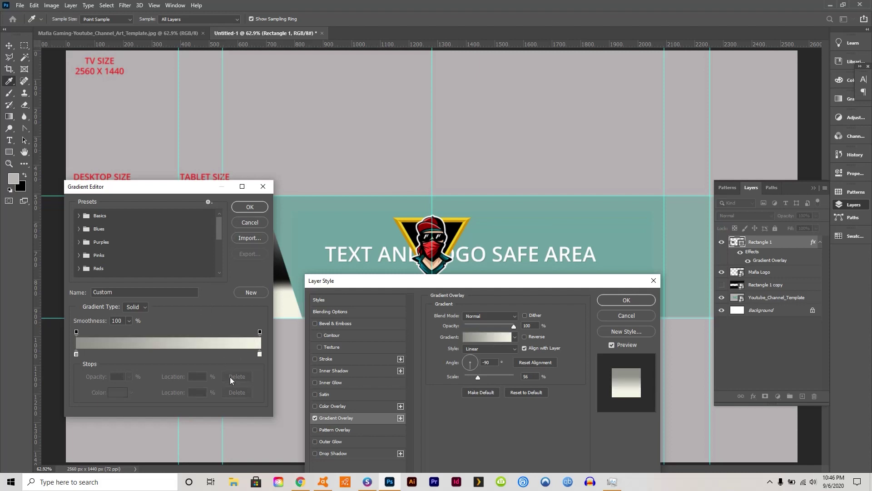
{"action": "left_click", "coordinate": [259, 354]}
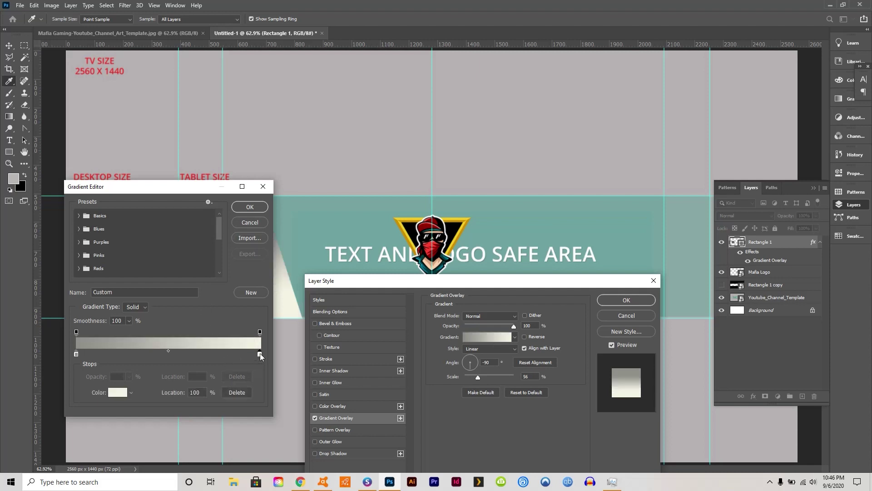
{"action": "left_click", "coordinate": [117, 394]}
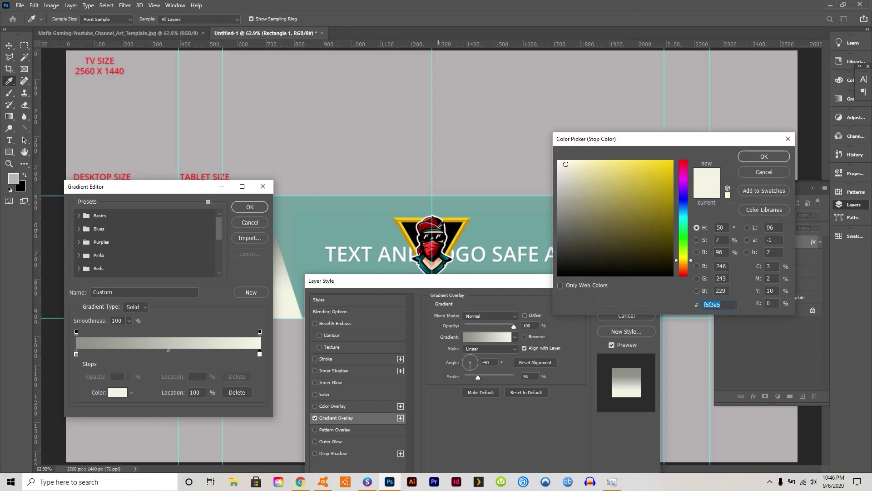
{"action": "left_click", "coordinate": [416, 218]}
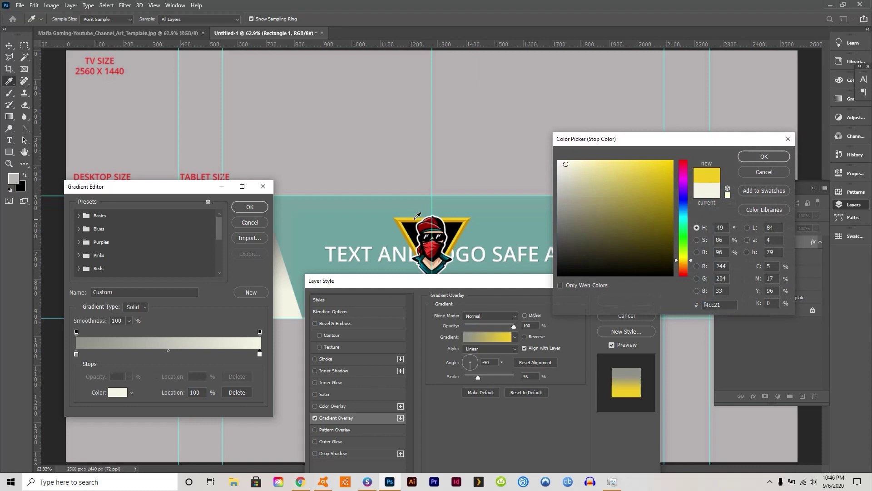
{"action": "left_click", "coordinate": [764, 157]}
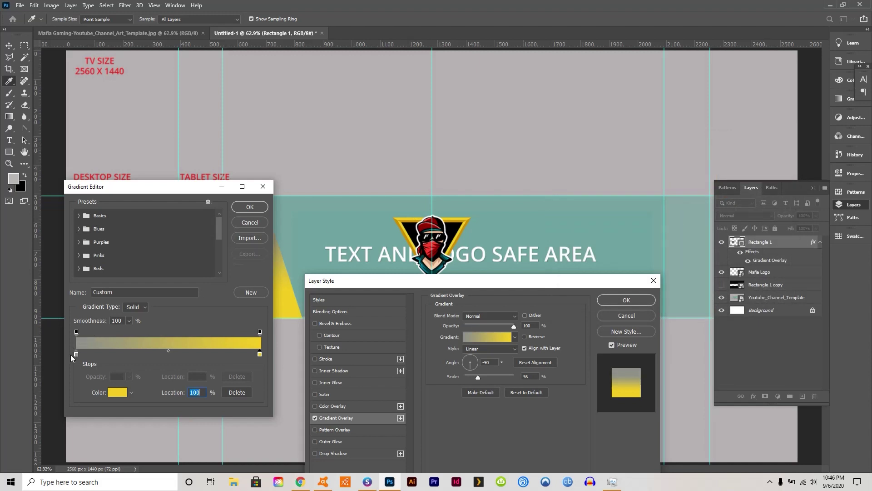
Set the gradient's start stop to the darker gold e6b615 sampled from the logo's triangle.
{"action": "left_click", "coordinate": [75, 353]}
{"action": "left_click", "coordinate": [118, 391]}
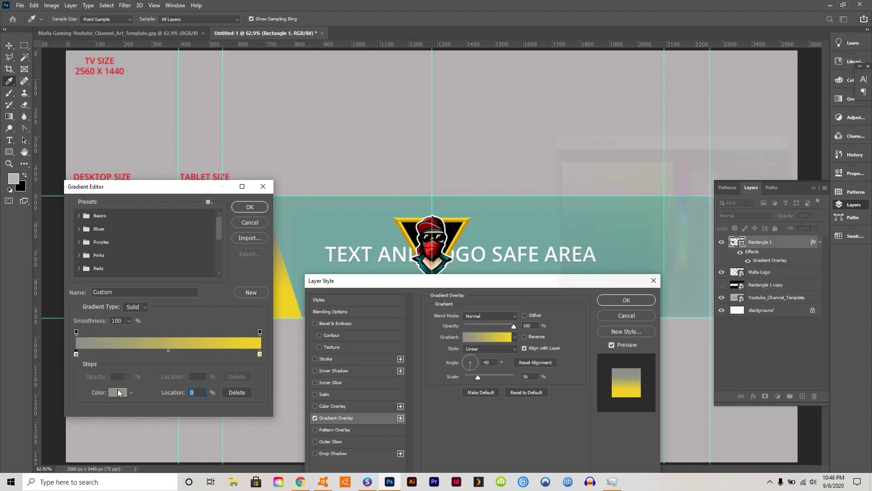
{"action": "left_click", "coordinate": [403, 223]}
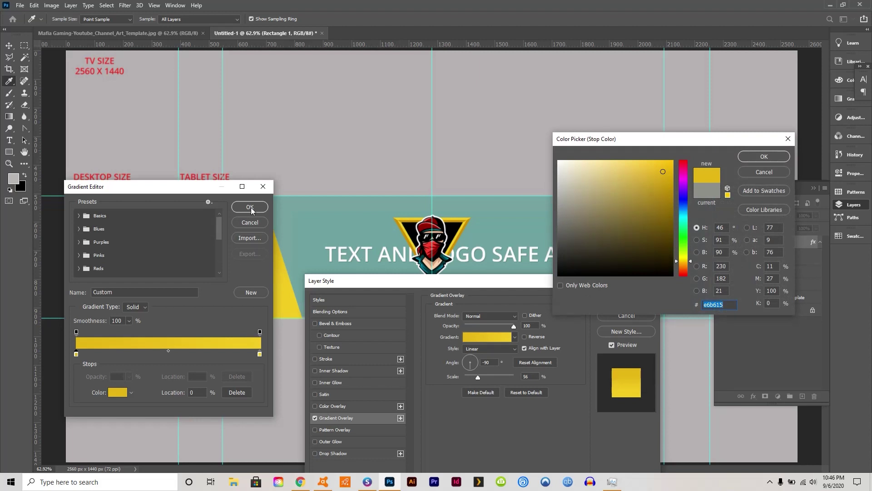
Accept the dark gold stop colour and apply the finished Gradient Overlay to the slanted shape.
{"action": "left_click", "coordinate": [763, 156]}
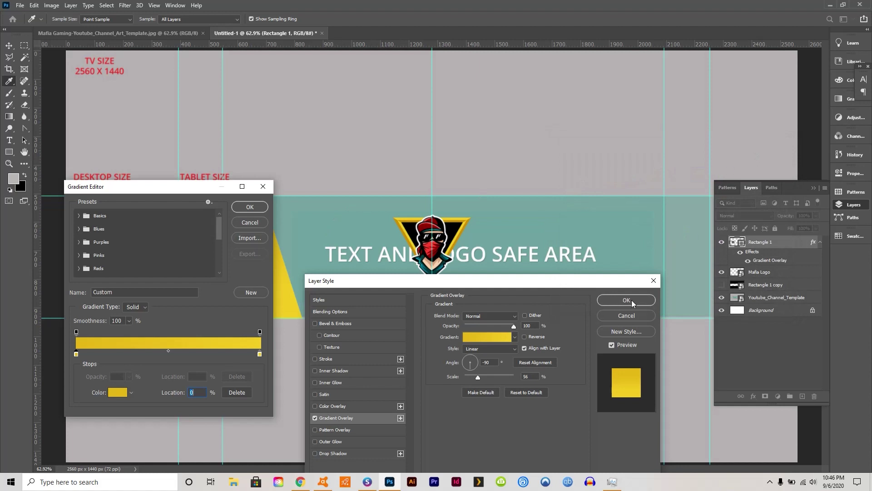
{"action": "left_click", "coordinate": [250, 207]}
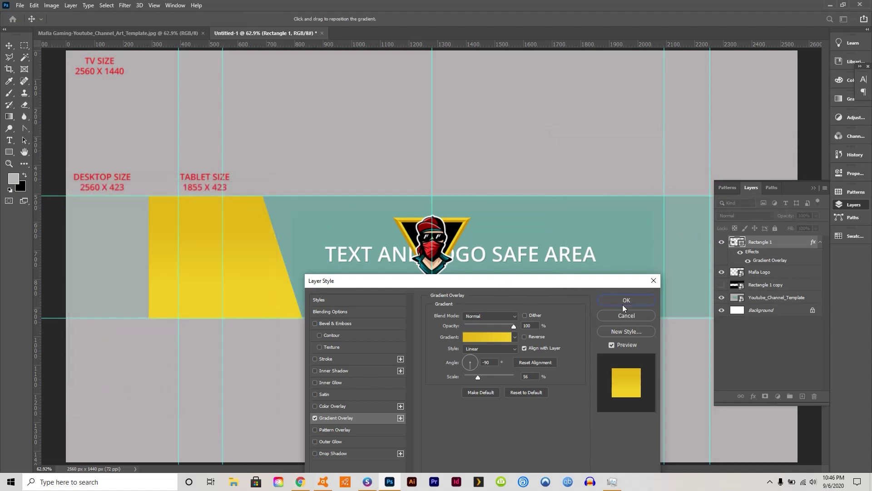
{"action": "left_click", "coordinate": [626, 301]}
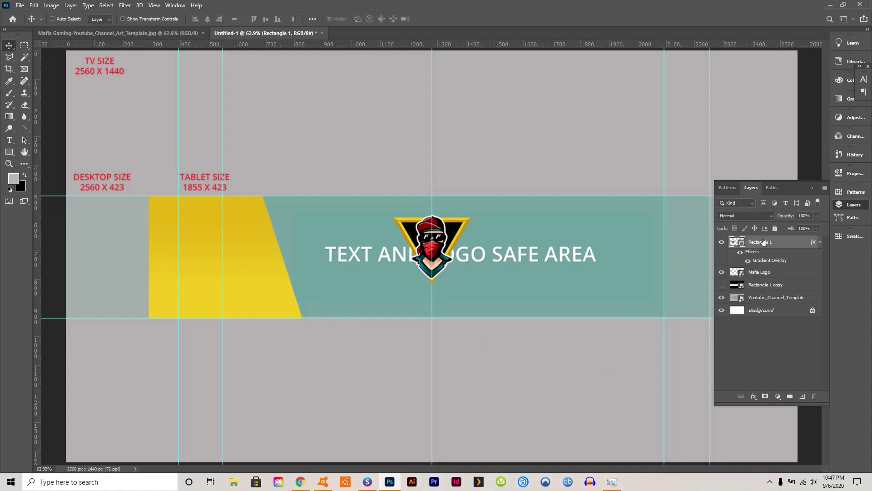
Duplicate the slanted shape without its gradient effect and nudge the grey copy 10 px left to leave a thin gold edge.
{"action": "left_click_drag", "start_coordinate": [764, 242], "coordinate": [801, 396]}
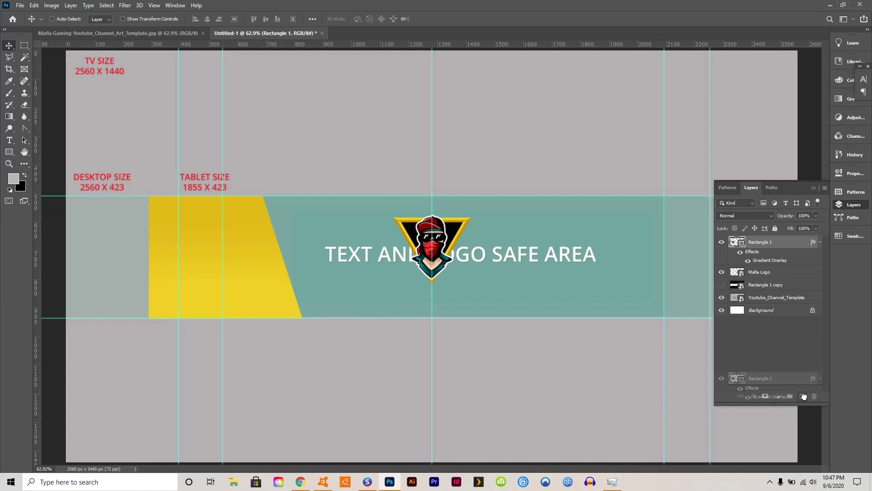
{"action": "left_click_drag", "start_coordinate": [803, 396], "coordinate": [803, 396]}
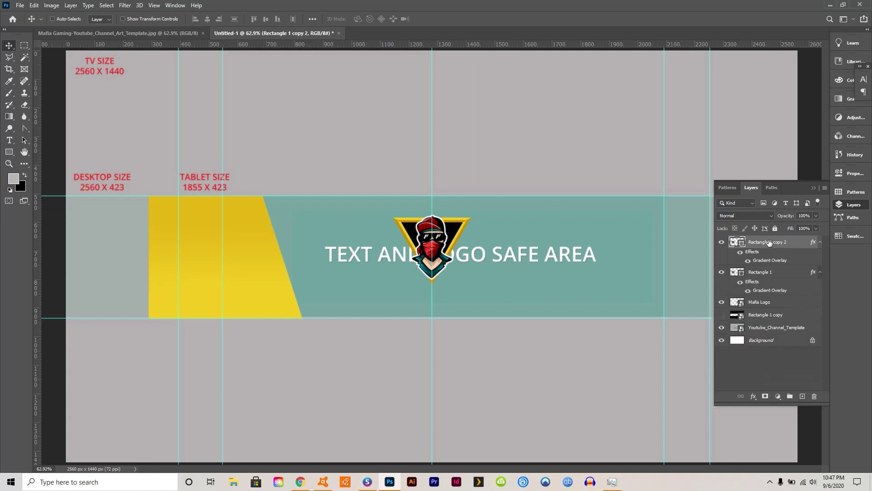
{"action": "left_click_drag", "start_coordinate": [750, 254], "coordinate": [814, 397]}
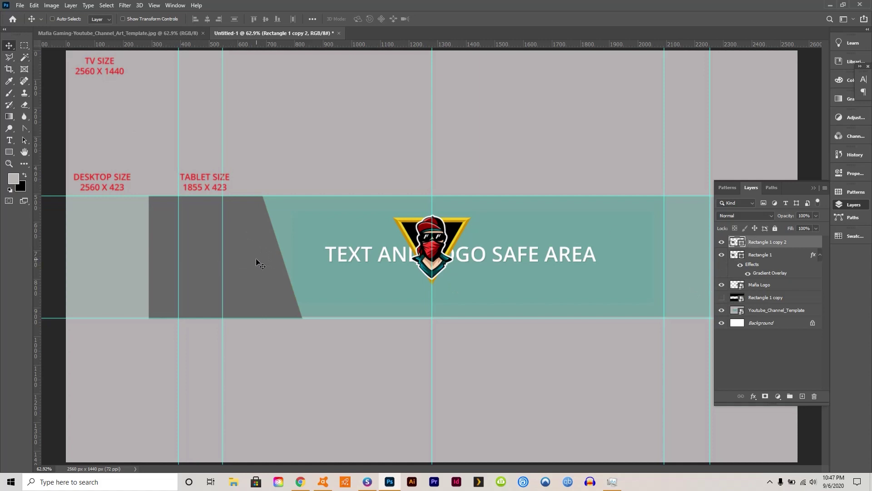
{"action": "key", "text": "shift+Left"}
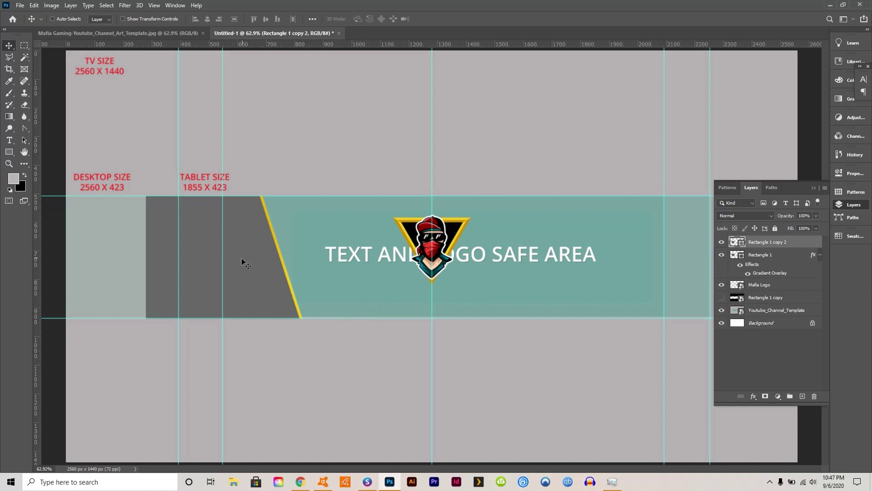
Group the grey copy with the gold slanted shape and name the group Photo 1.
{"action": "left_click", "coordinate": [761, 256]}
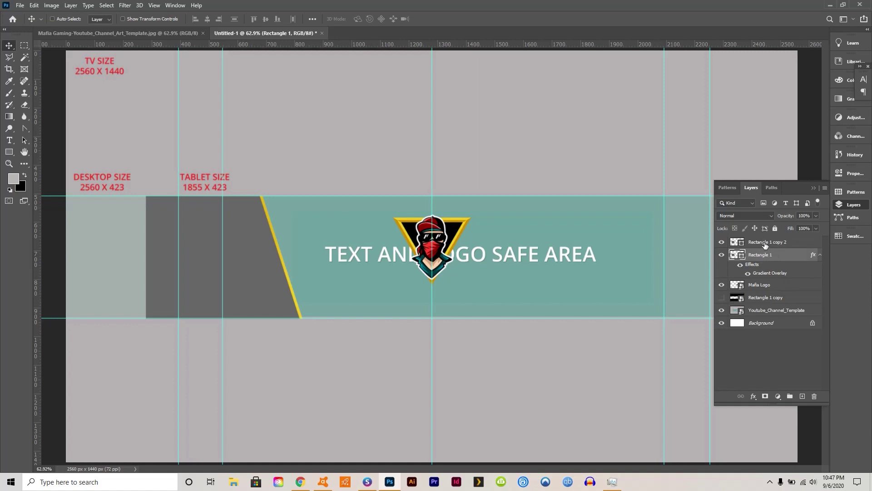
{"action": "left_click", "coordinate": [764, 244], "text": "shift"}
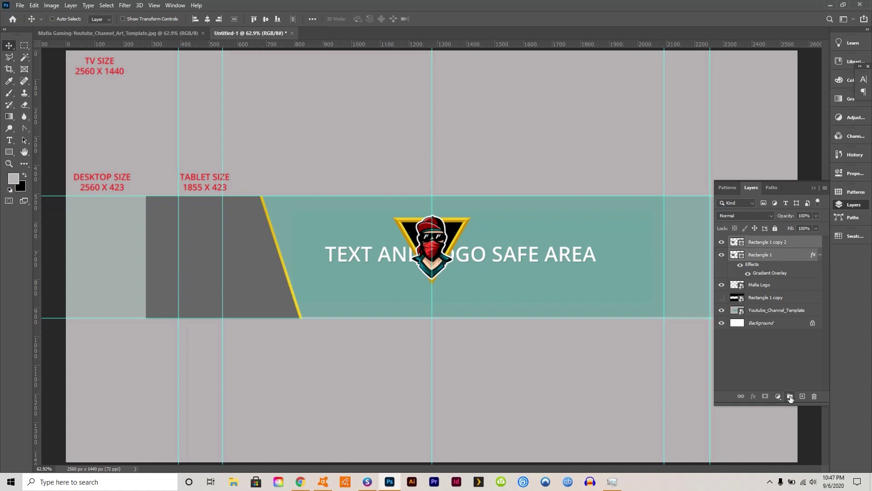
{"action": "left_click", "coordinate": [790, 396]}
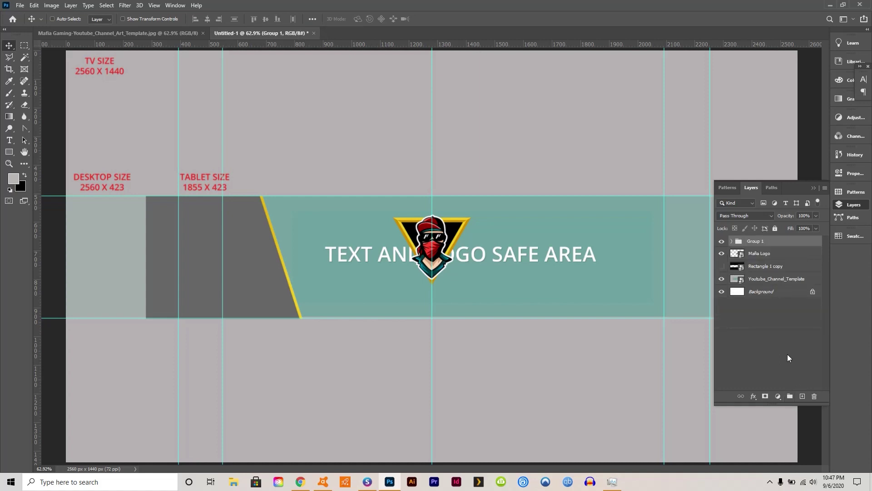
{"action": "double_click", "coordinate": [756, 241]}
{"action": "type", "text": "Photo"}
{"action": "left_click", "coordinate": [792, 245]}
Duplicate the Photo 1 group to make a second panel left of the first, with its fill set to lighter grey 908d8d.
{"action": "left_click_drag", "start_coordinate": [764, 241], "coordinate": [803, 392]}
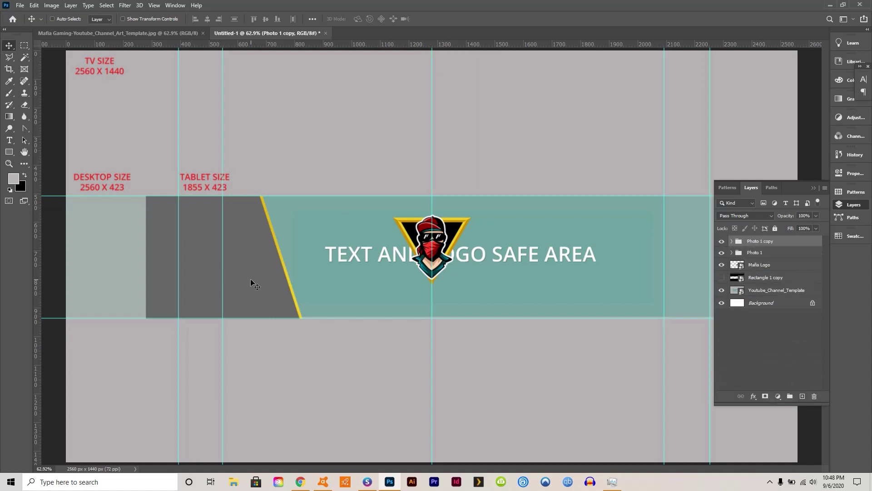
{"action": "left_click_drag", "start_coordinate": [255, 276], "coordinate": [195, 288]}
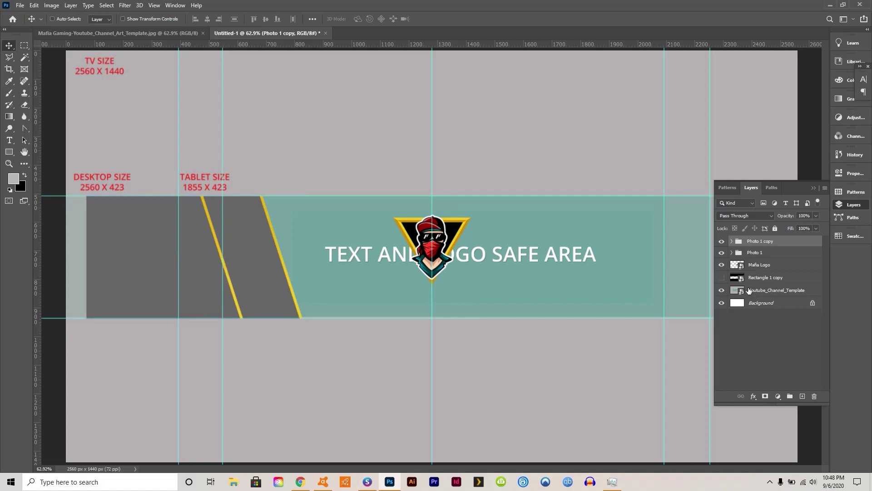
{"action": "left_click", "coordinate": [732, 241]}
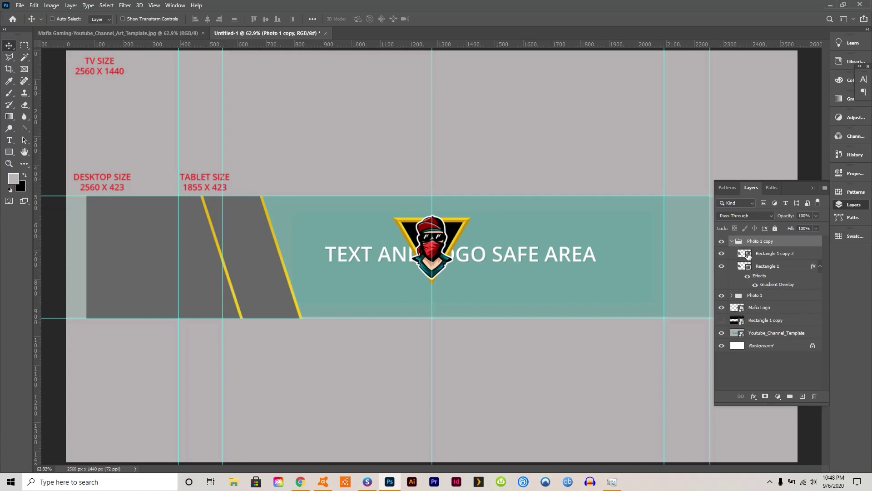
{"action": "double_click", "coordinate": [748, 255]}
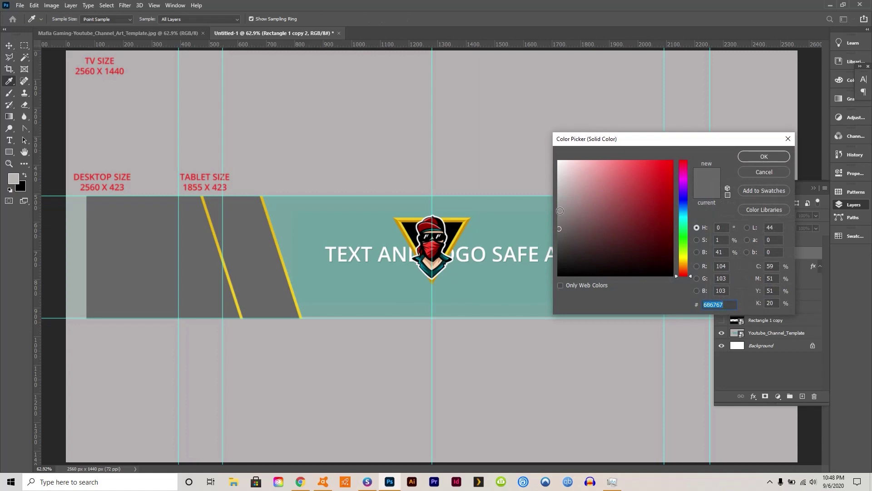
{"action": "left_click", "coordinate": [561, 210]}
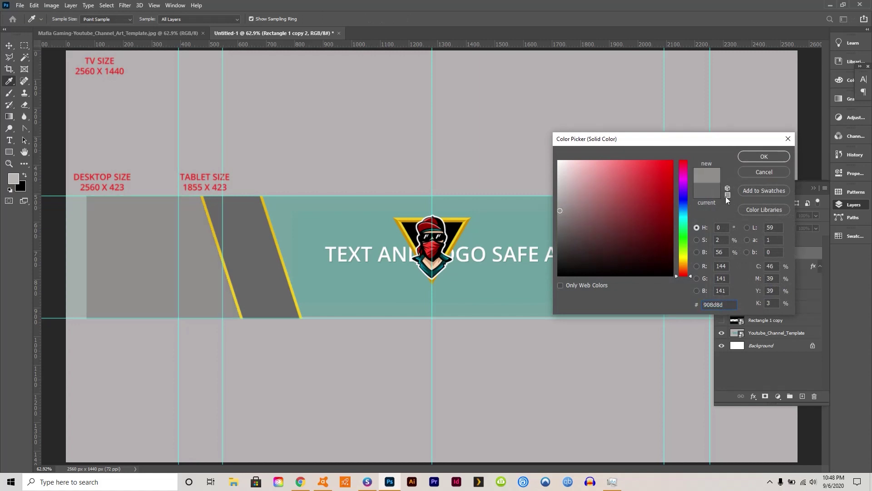
{"action": "left_click", "coordinate": [763, 156]}
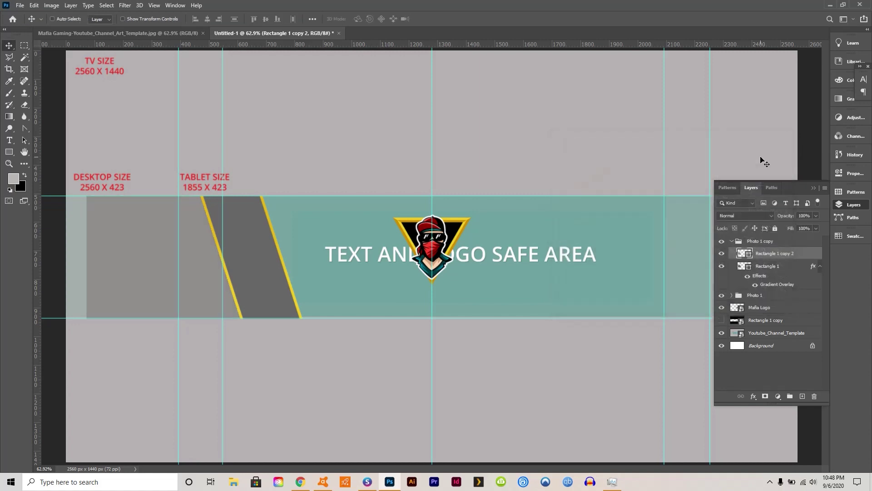
{"action": "left_click", "coordinate": [732, 241]}
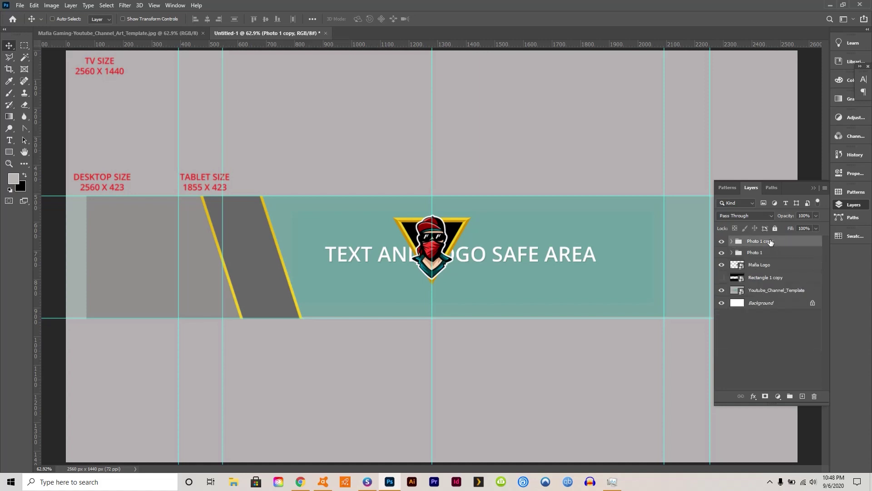
Duplicate the lighter panel group further left as a third panel, and shift all three groups slightly left together.
{"action": "left_click_drag", "start_coordinate": [771, 243], "coordinate": [802, 395]}
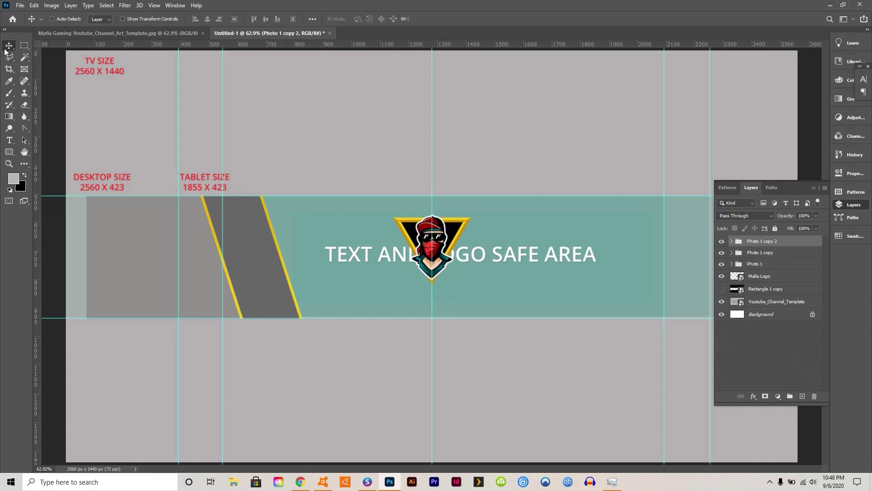
{"action": "left_click_drag", "start_coordinate": [168, 245], "coordinate": [108, 247]}
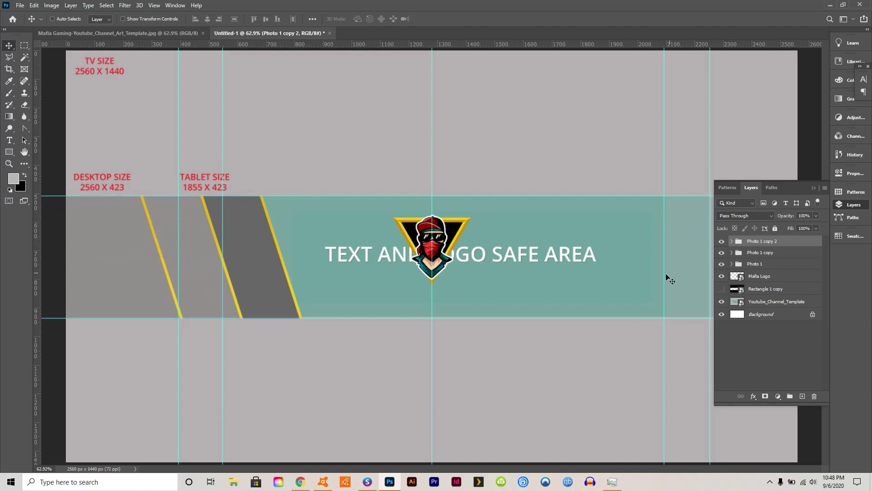
{"action": "left_click", "coordinate": [766, 264], "text": "shift"}
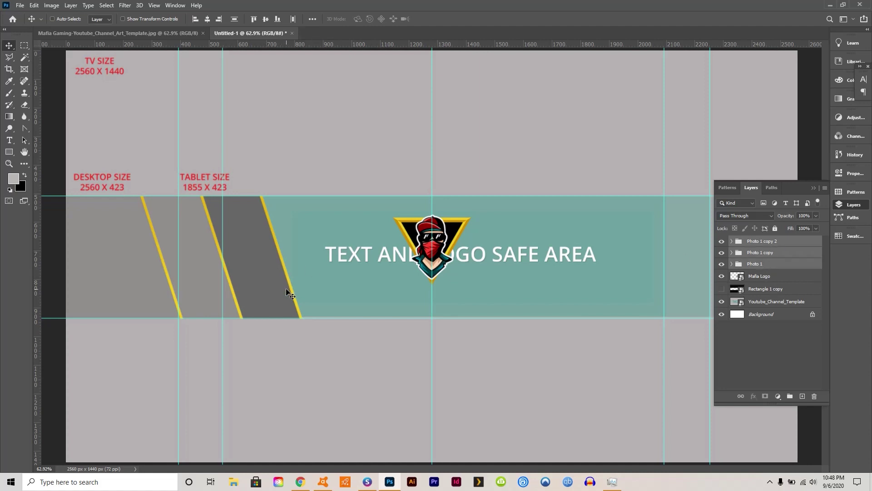
{"action": "mouse_move", "coordinate": [287, 290]}
{"action": "left_mouse_down"}
{"action": "mouse_move", "coordinate": [264, 293]}
{"action": "mouse_move", "coordinate": [271, 293]}
{"action": "left_mouse_up"}
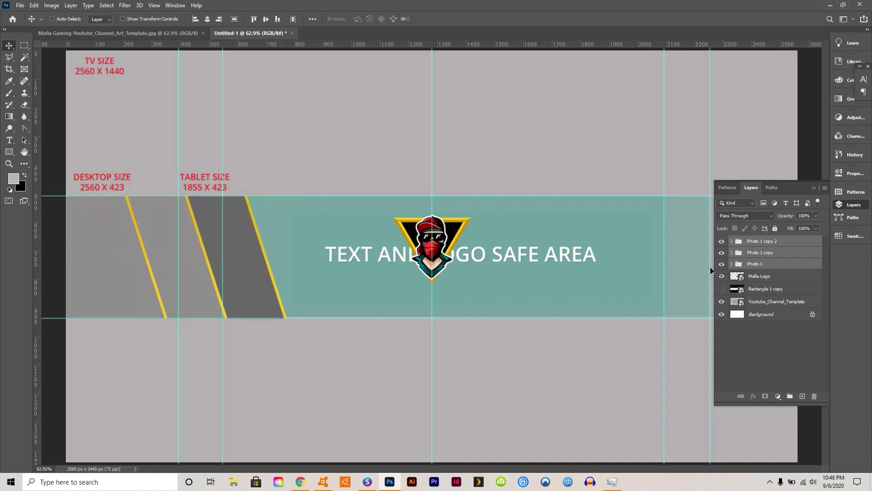
Widen the visible slanted strips by moving the outermost panel group and the middle one a little further left.
{"action": "left_click", "coordinate": [763, 244]}
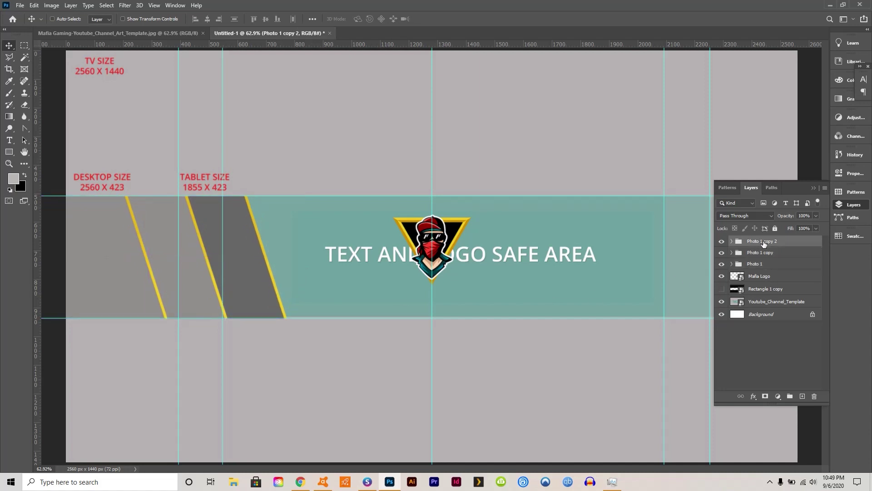
{"action": "left_click_drag", "start_coordinate": [121, 244], "coordinate": [109, 245]}
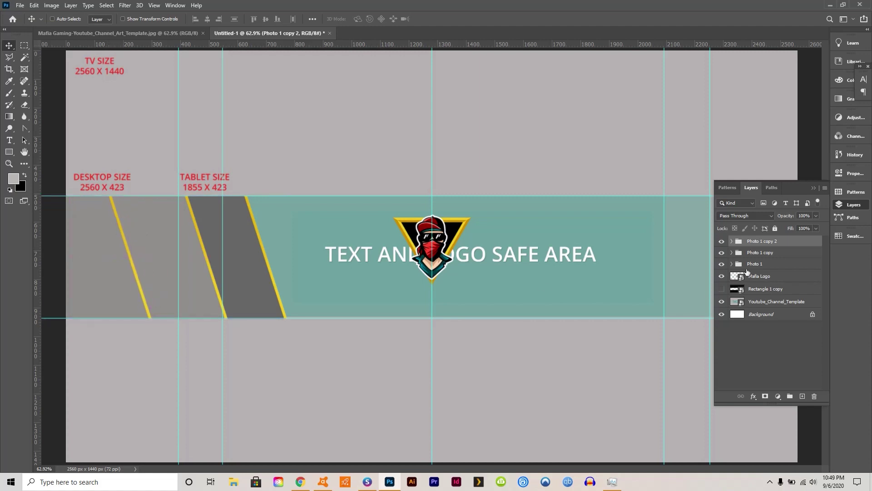
{"action": "left_click", "coordinate": [762, 255]}
{"action": "left_click_drag", "start_coordinate": [189, 261], "coordinate": [178, 260]}
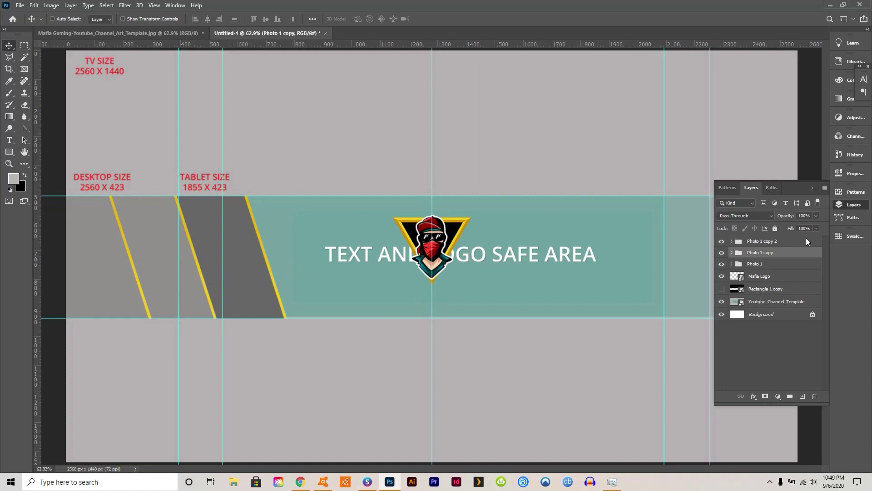
Duplicate the three photo panel groups together and flip the copies horizontally.
{"action": "left_click", "coordinate": [775, 242], "text": "shift"}
{"action": "left_click", "coordinate": [771, 267], "text": "shift"}
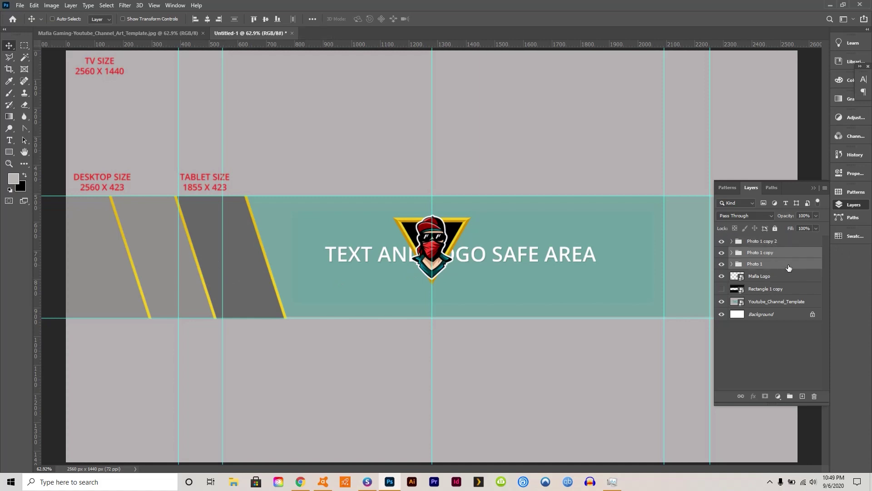
{"action": "key", "text": "ctrl"}
{"action": "left_click", "coordinate": [775, 242], "text": "ctrl"}
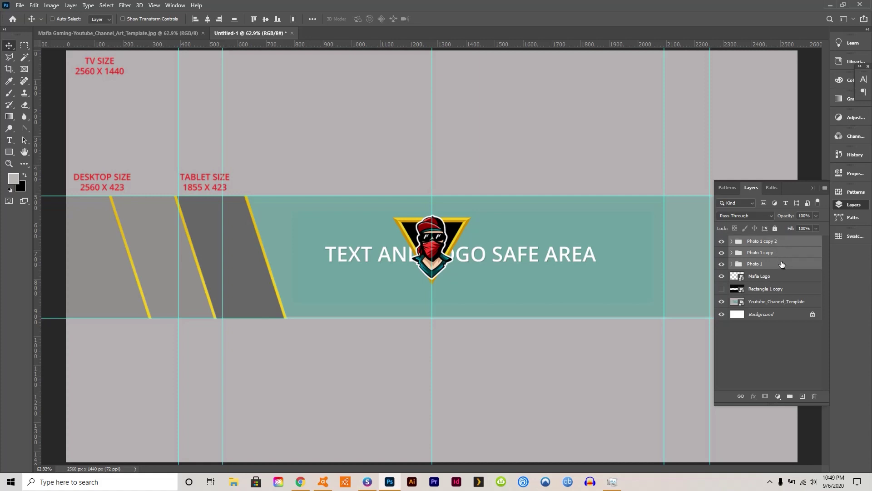
{"action": "left_click_drag", "start_coordinate": [785, 266], "coordinate": [802, 395]}
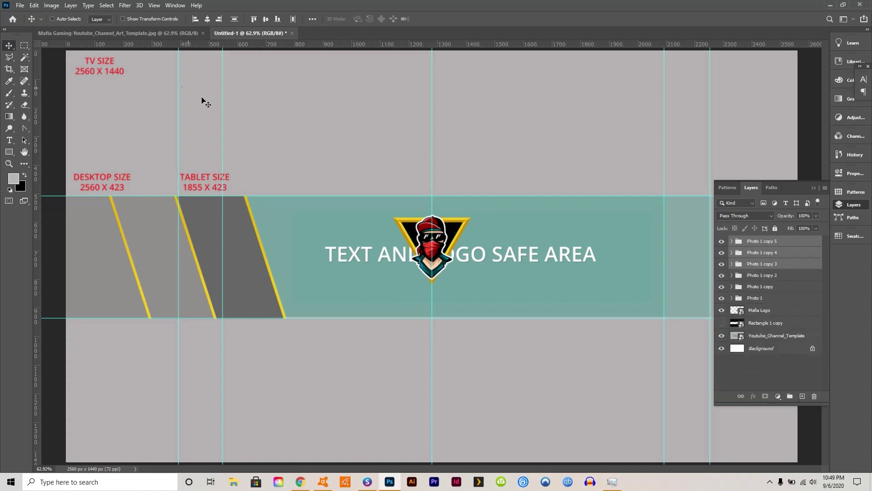
{"action": "left_click", "coordinate": [35, 5]}
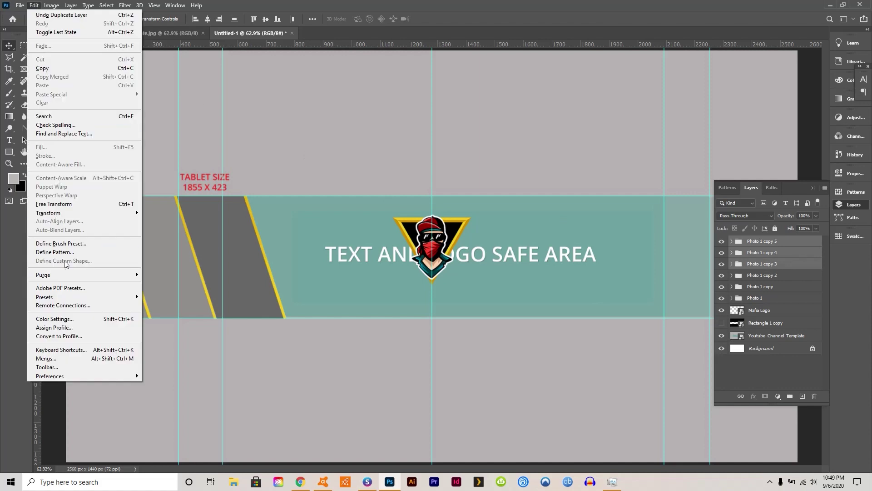
{"action": "mouse_move", "coordinate": [73, 215]}
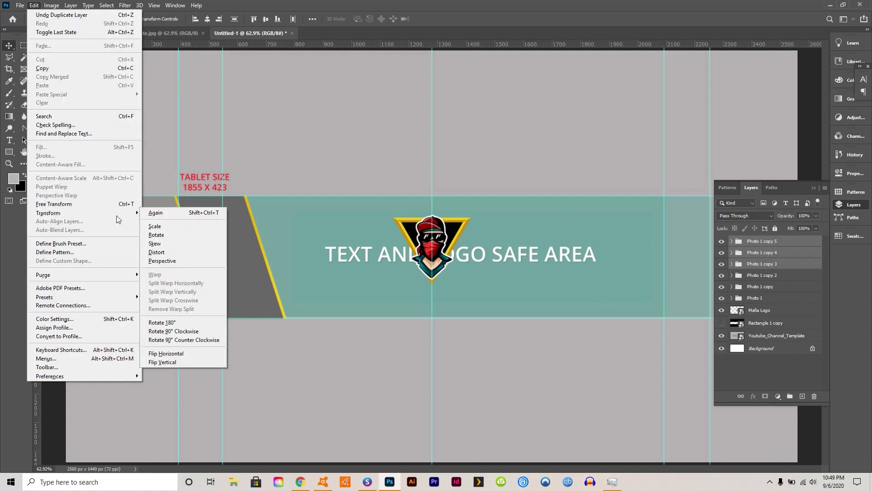
{"action": "left_click", "coordinate": [184, 353]}
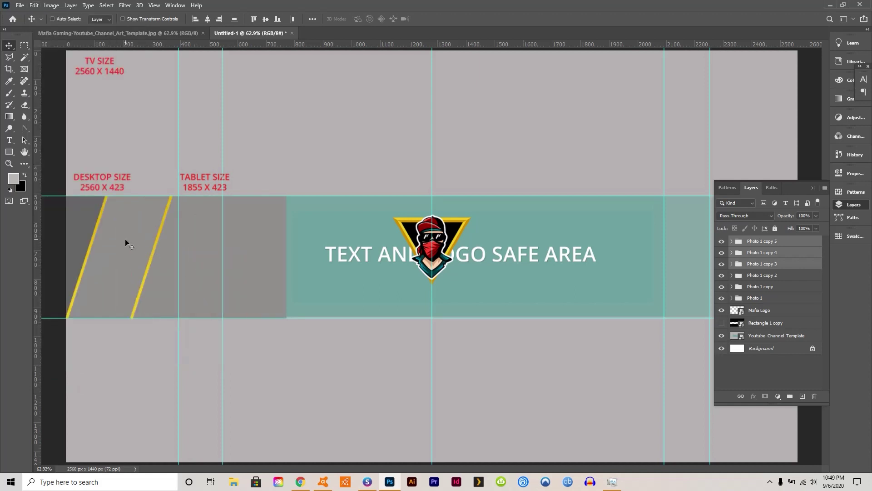
Move the three mirrored panel groups to the right end of the banner strip, roughly symmetrical to the left panels.
{"action": "left_click_drag", "start_coordinate": [126, 243], "coordinate": [670, 266]}
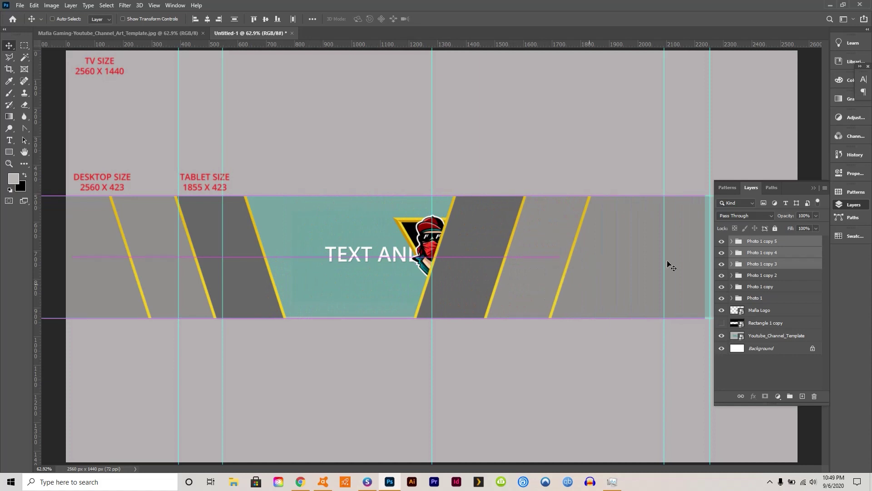
{"action": "left_click", "coordinate": [815, 187]}
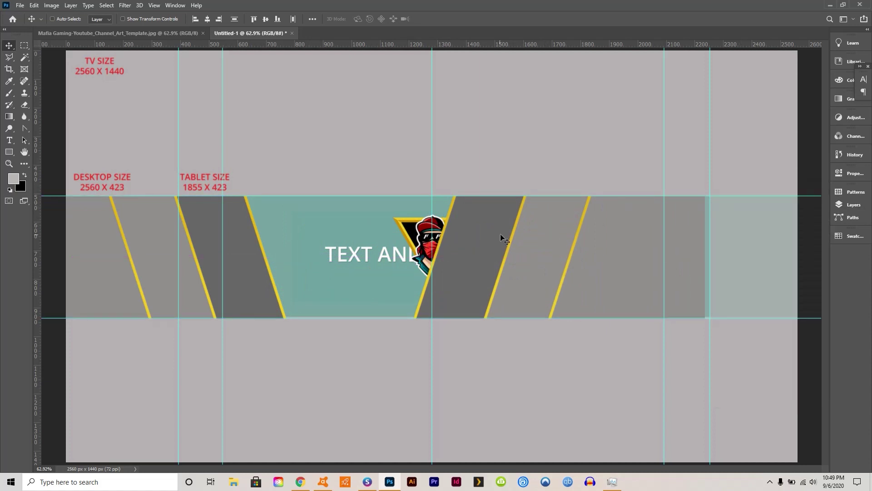
{"action": "left_click_drag", "start_coordinate": [504, 234], "coordinate": [656, 245]}
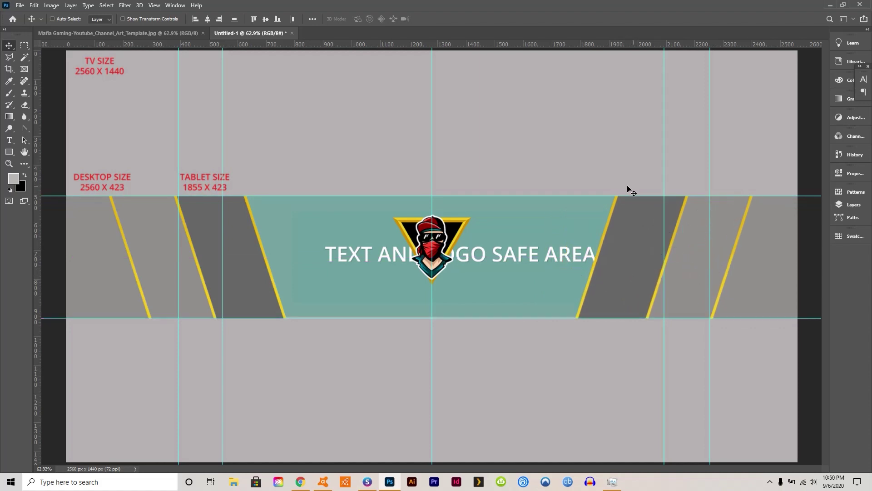
Draw a rectangle about 2685 x 429 px across the full banner strip, stacked directly above the hidden Rectangle 1 copy layer.
{"action": "left_click", "coordinate": [854, 205]}
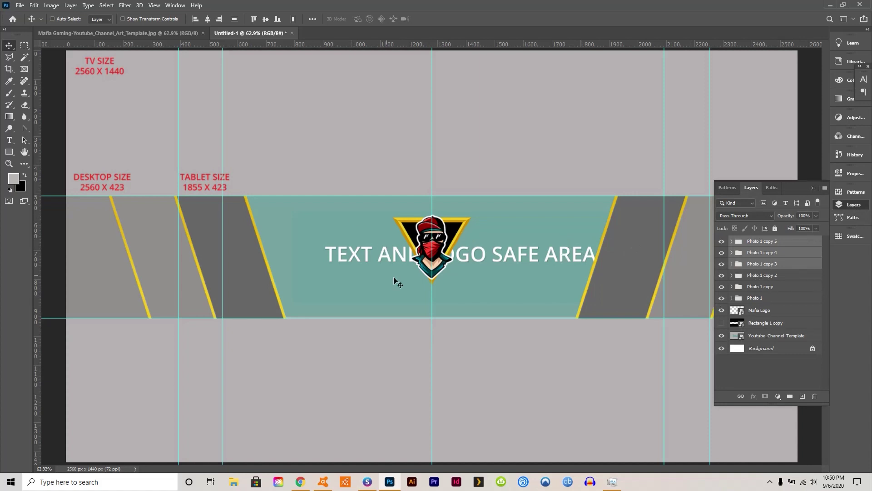
{"action": "left_click", "coordinate": [768, 323]}
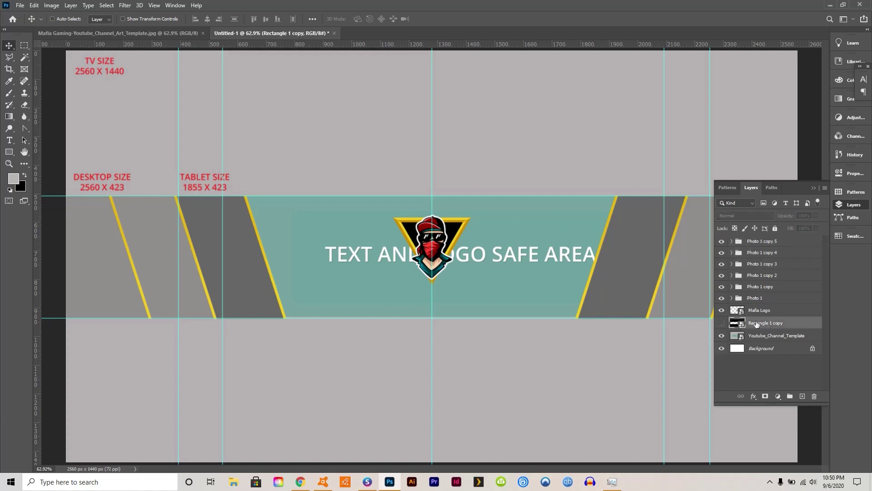
{"action": "left_click", "coordinate": [10, 156]}
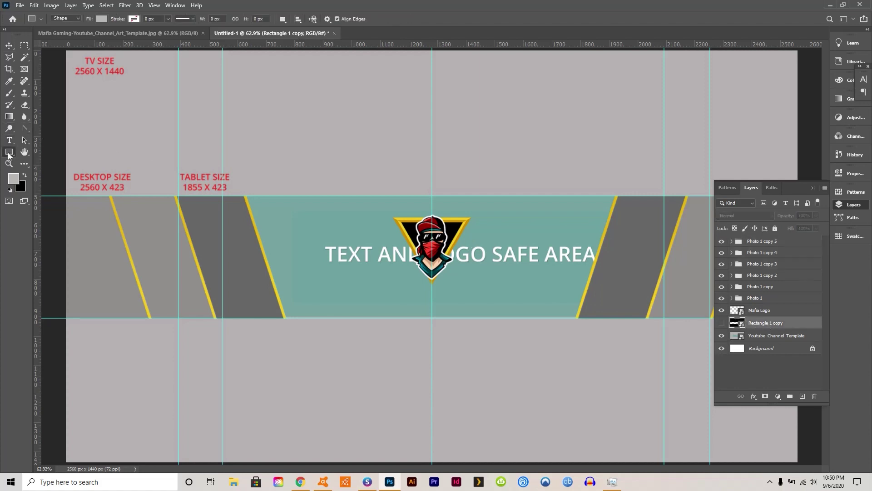
{"action": "left_click", "coordinate": [24, 129]}
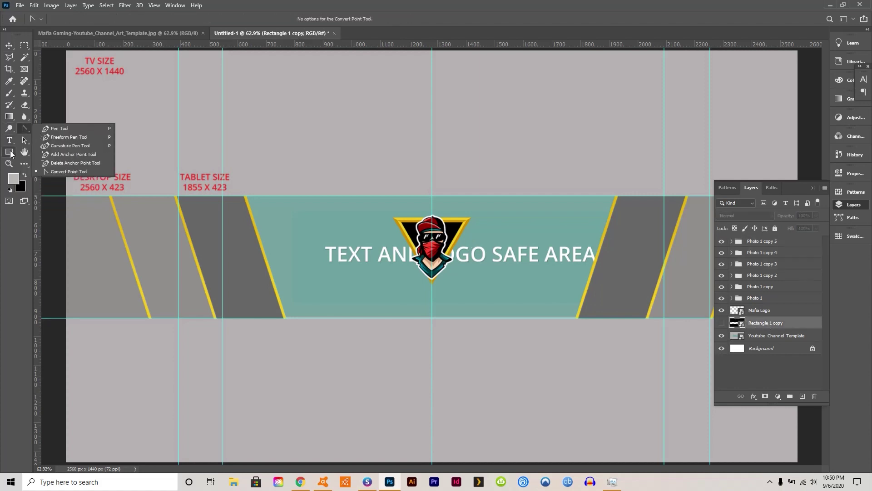
{"action": "left_click", "coordinate": [10, 155]}
{"action": "right_click", "coordinate": [9, 155]}
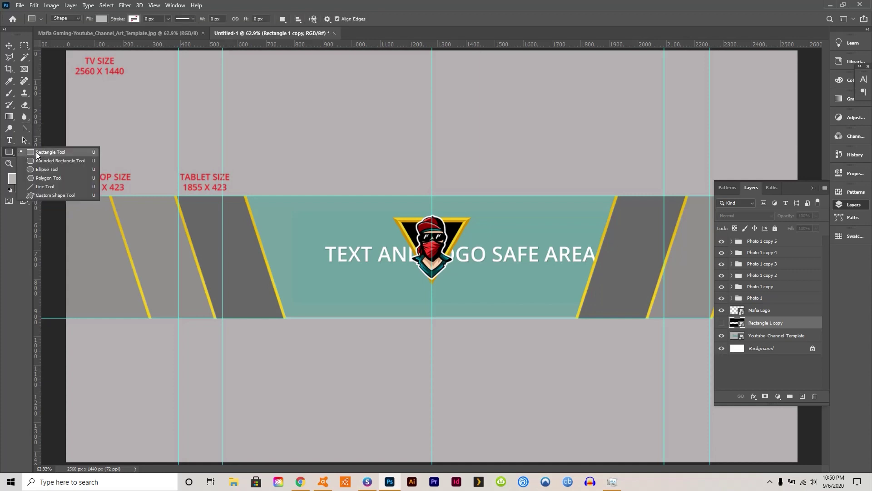
{"action": "left_click", "coordinate": [39, 152]}
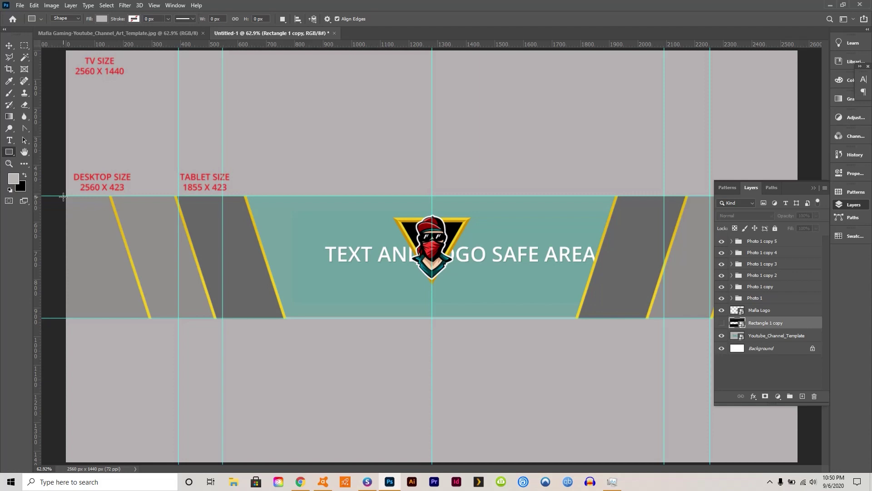
{"action": "left_click_drag", "start_coordinate": [63, 196], "coordinate": [830, 321]}
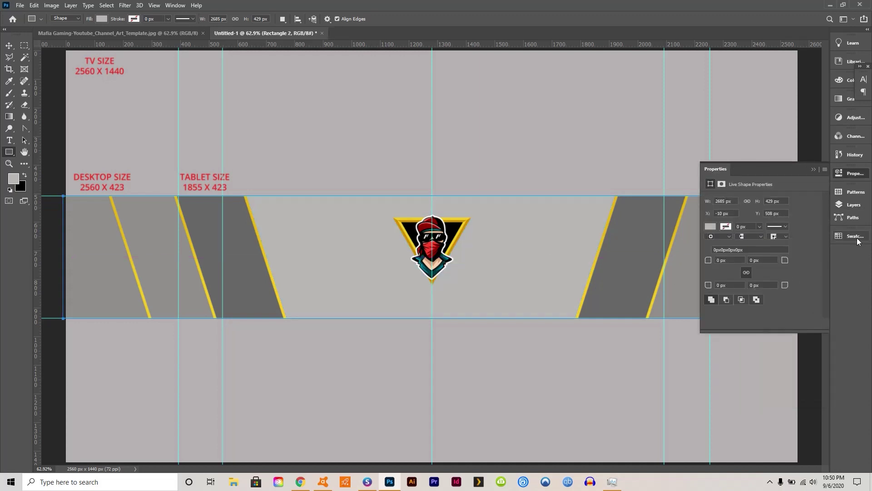
Change the new banner strip rectangle's fill colour to near-black 030303.
{"action": "left_click", "coordinate": [852, 208]}
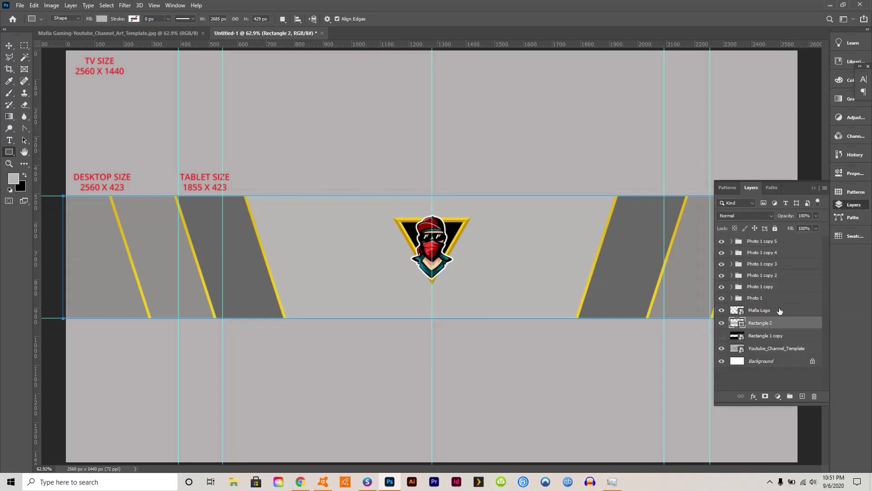
{"action": "double_click", "coordinate": [737, 323]}
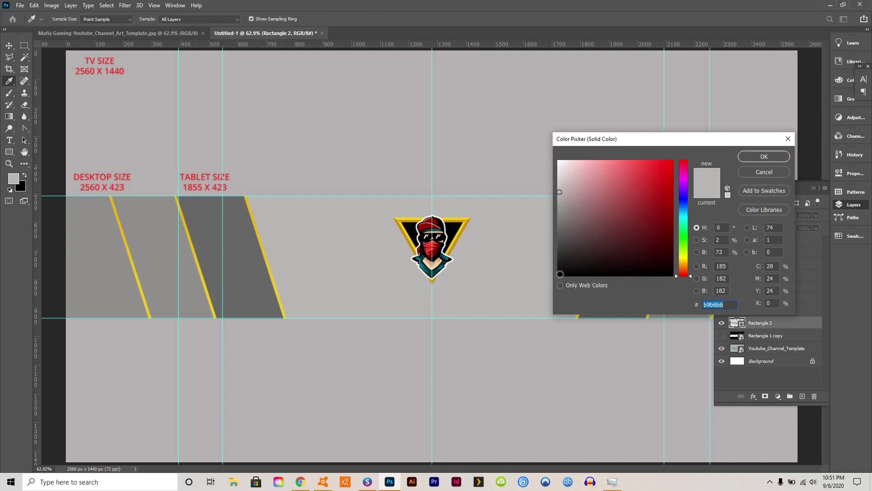
{"action": "left_click", "coordinate": [561, 274]}
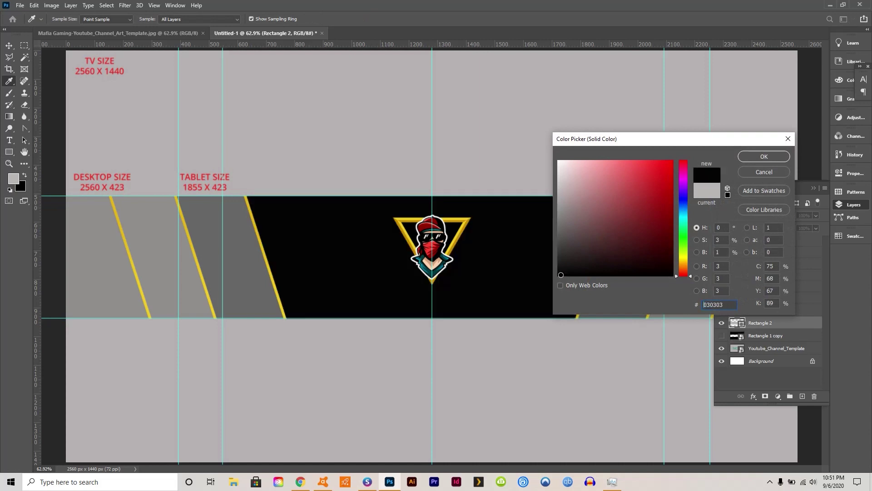
{"action": "left_click", "coordinate": [771, 156]}
Rename the groups Photo 1 copy and Photo 1 copy 2 to Photo 2 and Photo 3.
{"action": "double_click", "coordinate": [763, 286]}
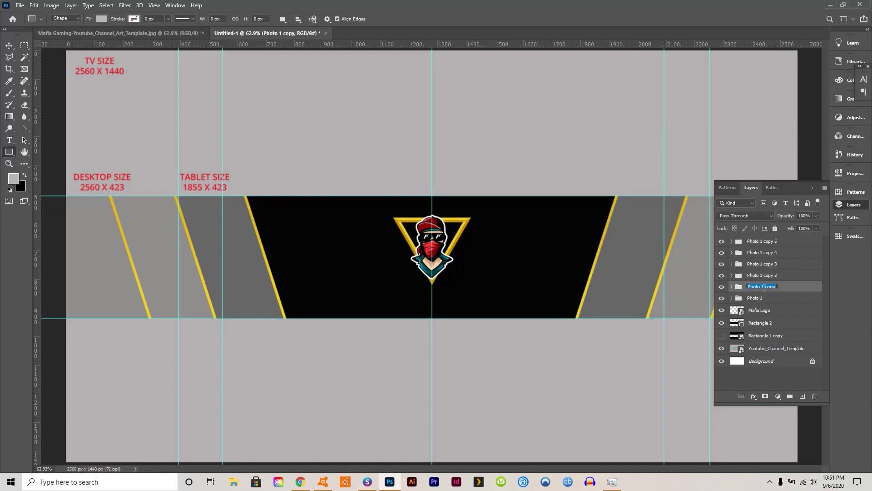
{"action": "left_click_drag", "start_coordinate": [762, 287], "coordinate": [792, 291]}
{"action": "type", "text": "2"}
{"action": "double_click", "coordinate": [771, 276]}
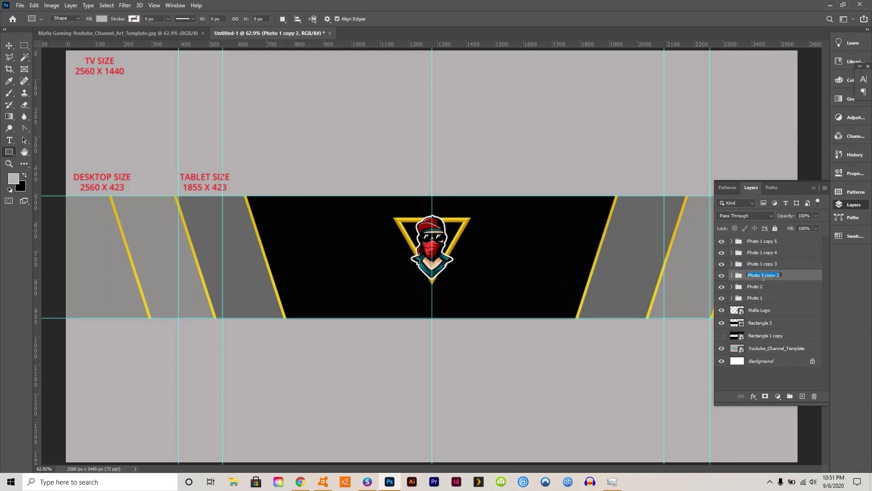
{"action": "left_click", "coordinate": [764, 278]}
{"action": "left_click_drag", "start_coordinate": [762, 276], "coordinate": [775, 275]}
{"action": "type", "text": "2"}
Rename the groups Photo 1 copy 3, copy 4 and copy 5 to Photo 4, Photo 5 and Photo 6.
{"action": "double_click", "coordinate": [764, 264]}
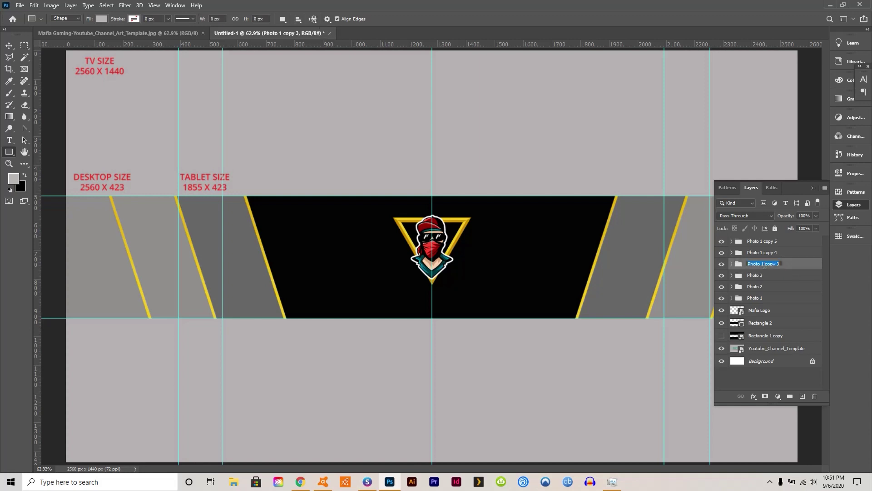
{"action": "left_click_drag", "start_coordinate": [762, 264], "coordinate": [790, 264]}
{"action": "type", "text": "4"}
{"action": "double_click", "coordinate": [764, 253]}
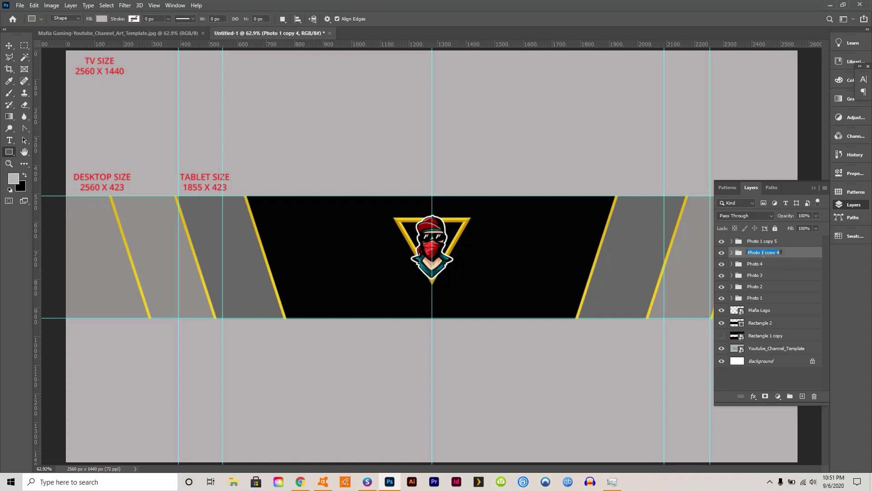
{"action": "left_click_drag", "start_coordinate": [762, 253], "coordinate": [793, 255]}
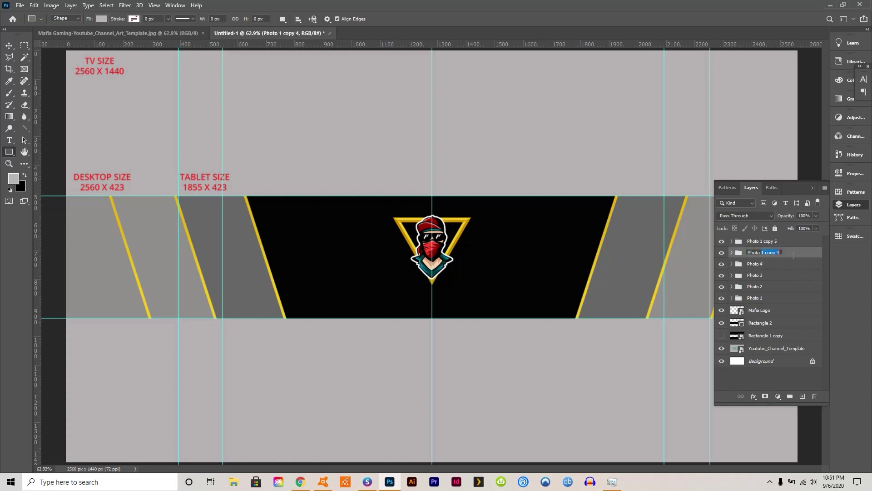
{"action": "double_click", "coordinate": [764, 241]}
{"action": "left_click_drag", "start_coordinate": [761, 241], "coordinate": [776, 241]}
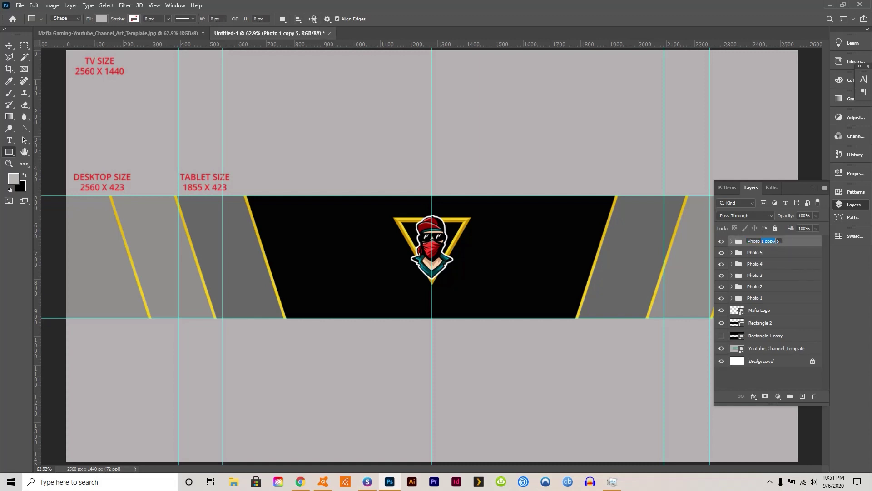
{"action": "type", "text": "6"}
{"action": "key", "text": "Return"}
Rename the Rectangle 1 copy 2 layer inside the Photo 1 and Photo 2 groups to Mask.
{"action": "left_click", "coordinate": [732, 298]}
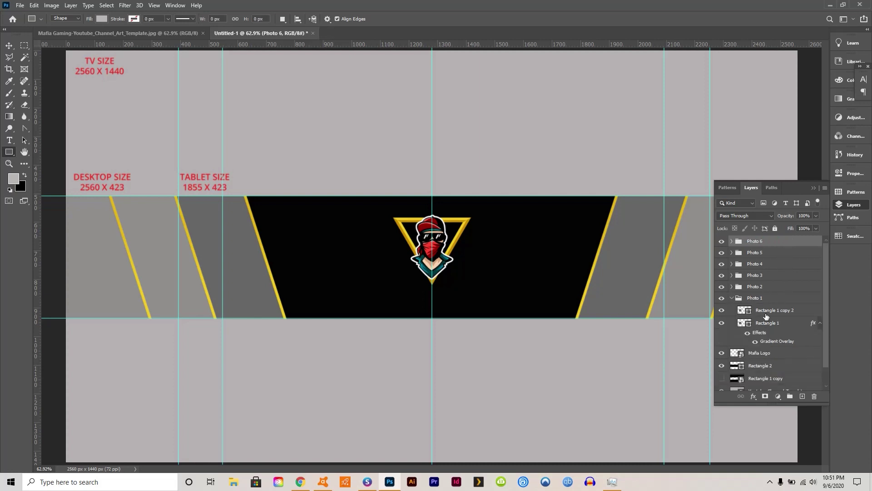
{"action": "double_click", "coordinate": [766, 310]}
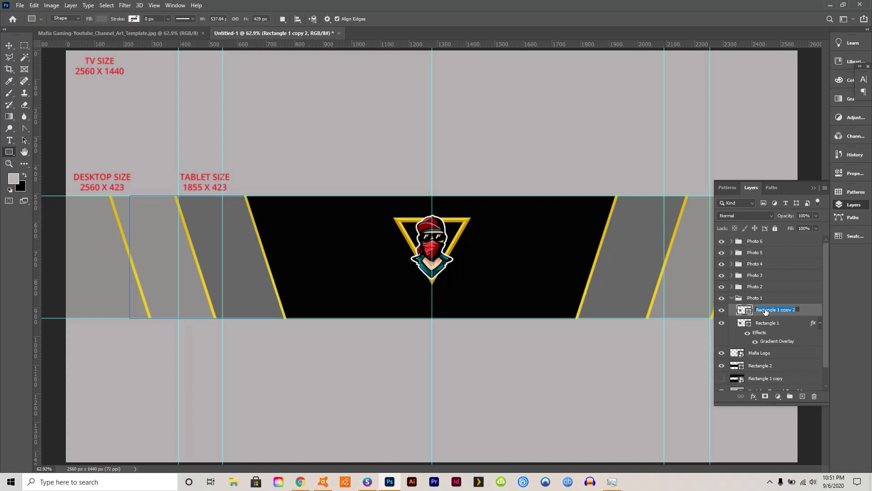
{"action": "type", "text": "Mask"}
{"action": "left_click", "coordinate": [729, 287]}
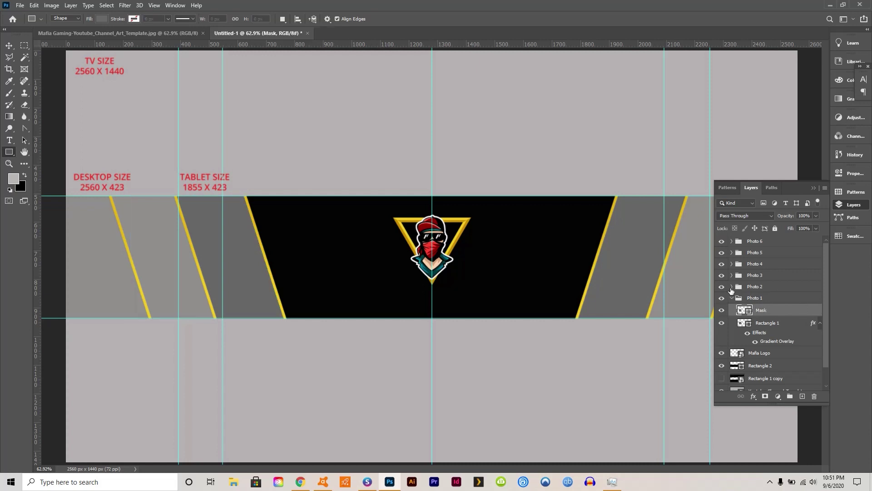
{"action": "left_click", "coordinate": [731, 287]}
{"action": "double_click", "coordinate": [763, 298]}
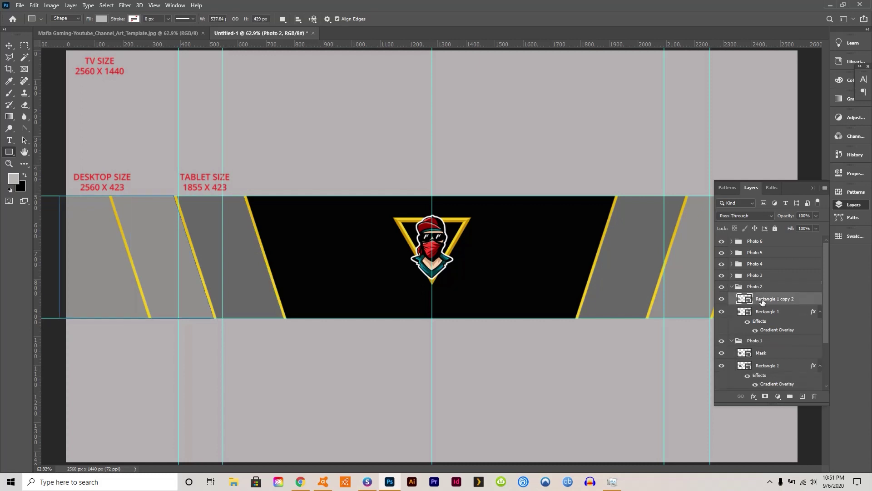
{"action": "type", "text": "Mask"}
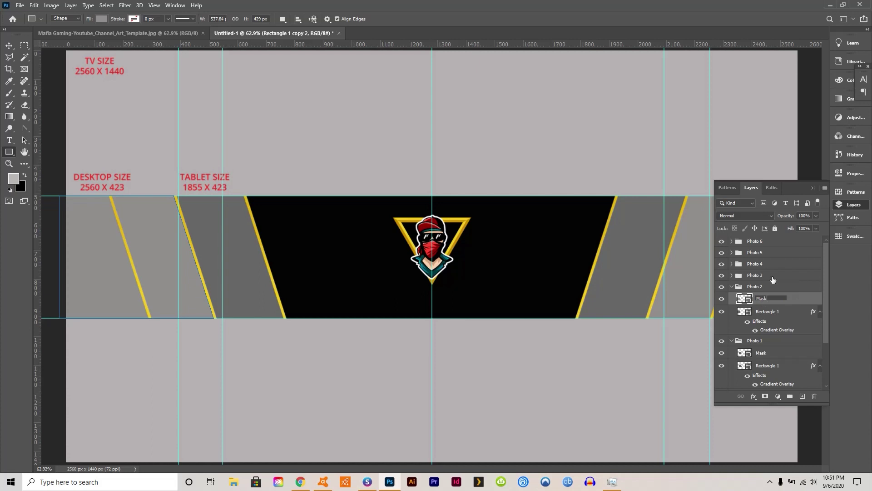
{"action": "key", "text": "Return"}
Rename the Rectangle 1 copy 2 layer inside the Photo 3 and Photo 4 groups to Mask.
{"action": "left_click", "coordinate": [745, 277]}
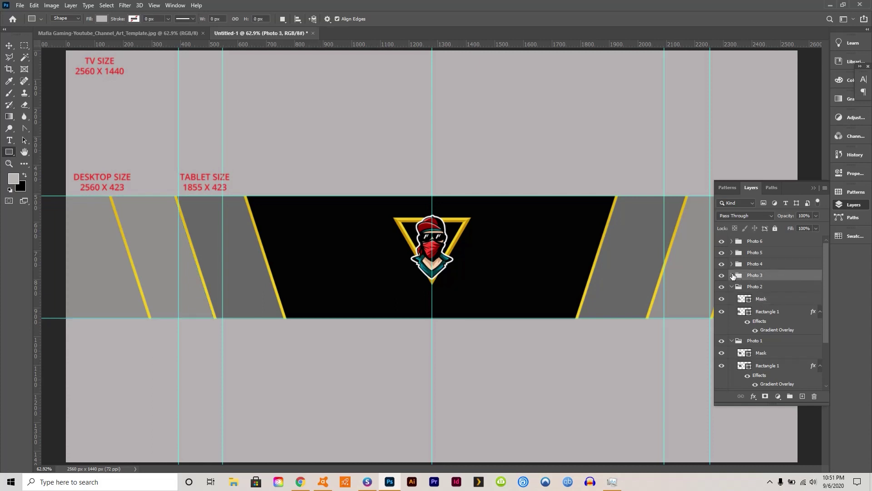
{"action": "left_click", "coordinate": [732, 275]}
{"action": "double_click", "coordinate": [765, 288]}
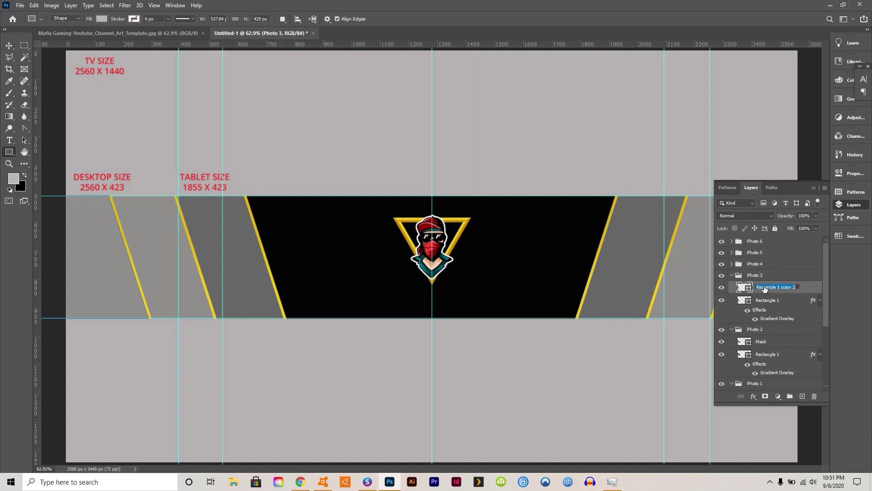
{"action": "type", "text": "Mask"}
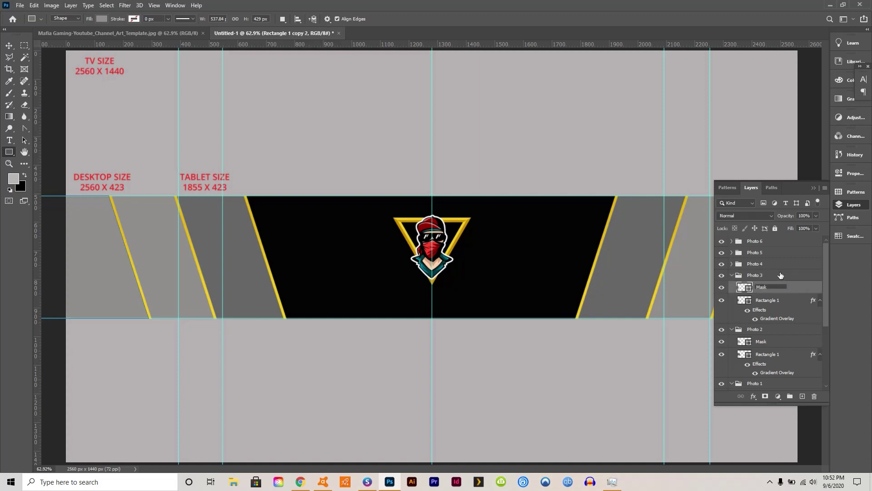
{"action": "left_click", "coordinate": [732, 264]}
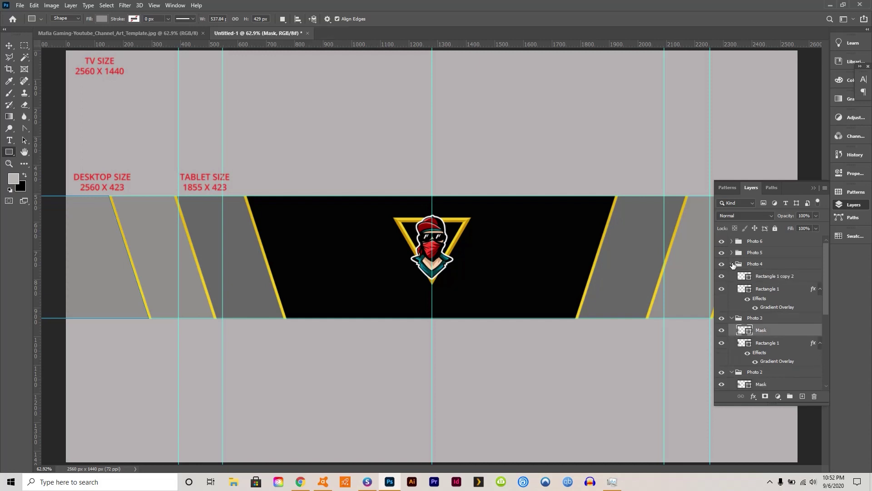
{"action": "double_click", "coordinate": [764, 276]}
{"action": "type", "text": "Mask"}
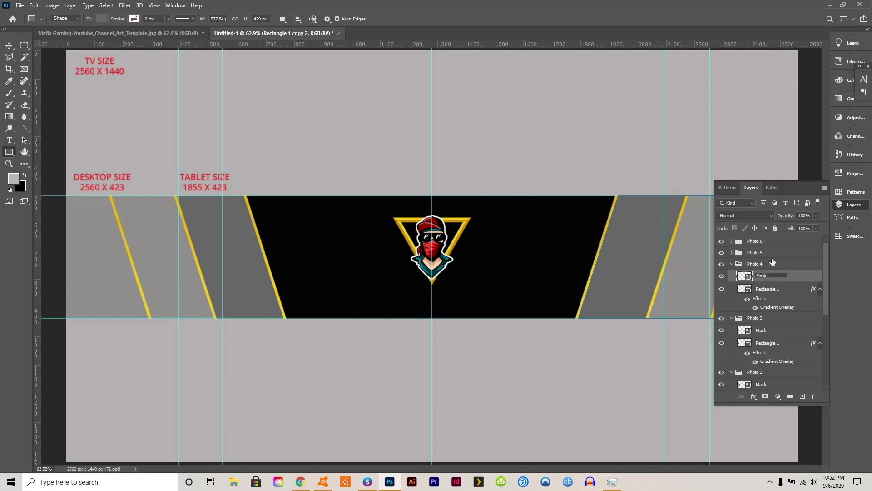
Rename the Rectangle 1 copy 2 layer inside the Photo 5 and Photo 6 groups to Mask.
{"action": "left_click", "coordinate": [735, 253]}
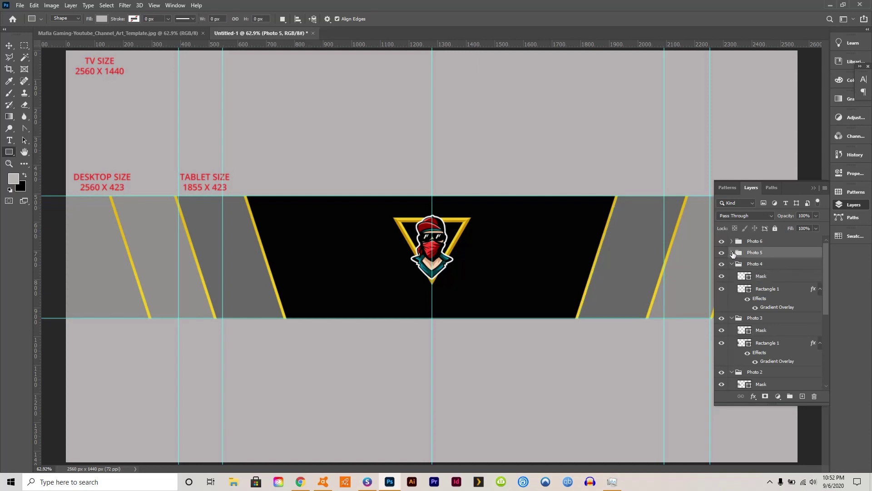
{"action": "left_click", "coordinate": [732, 253]}
{"action": "double_click", "coordinate": [767, 265]}
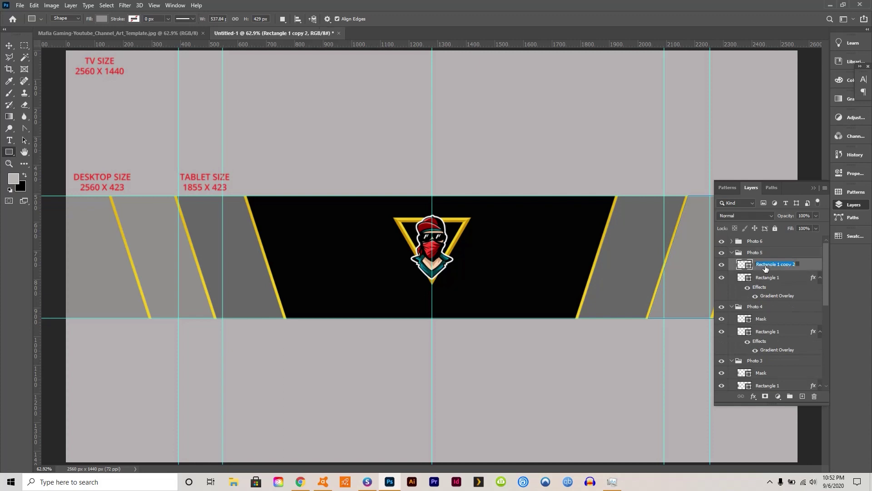
{"action": "type", "text": "Mask"}
{"action": "left_click", "coordinate": [731, 241]}
{"action": "double_click", "coordinate": [763, 254]}
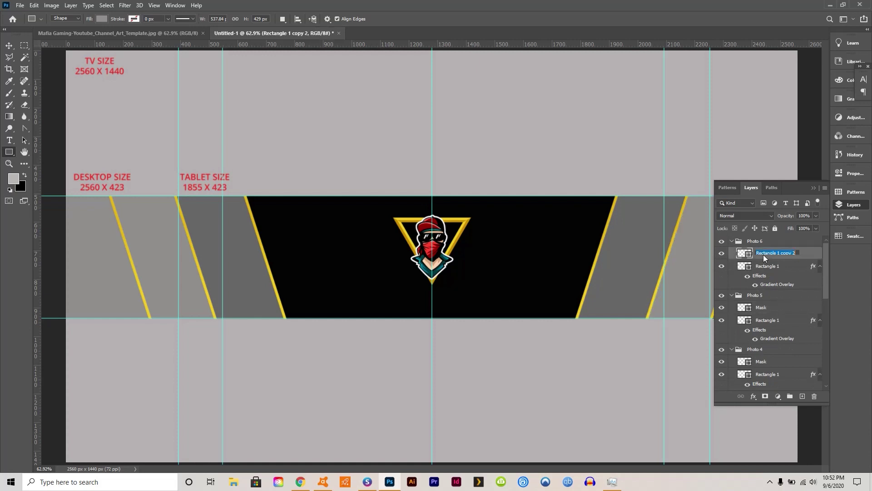
{"action": "type", "text": "Mask"}
{"action": "left_click", "coordinate": [779, 244]}
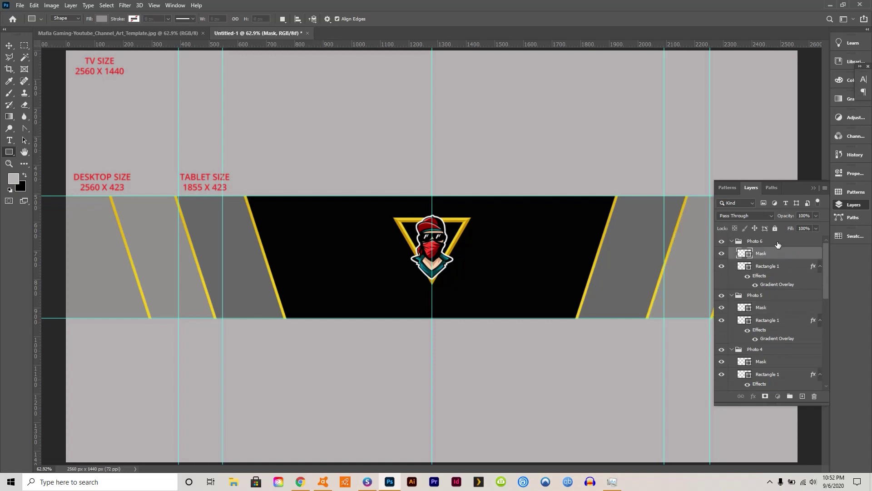
Collapse the expanded Photo groups in the layer stack.
{"action": "left_click", "coordinate": [732, 241]}
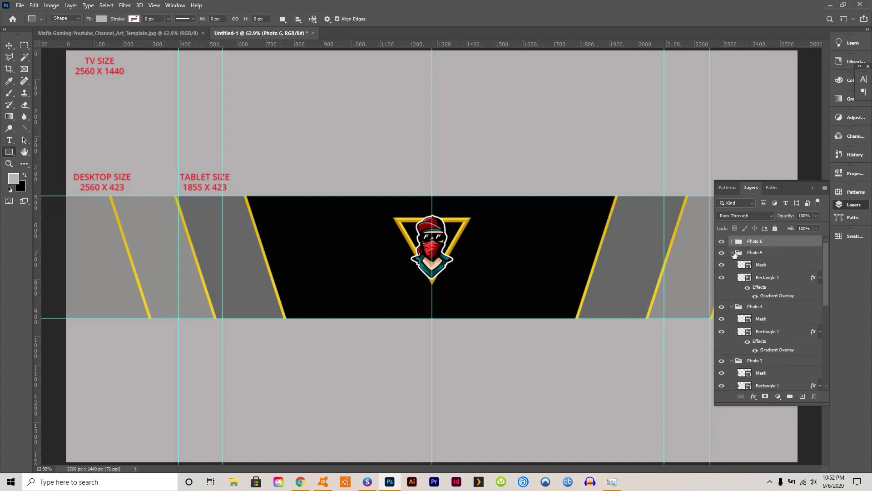
{"action": "left_click", "coordinate": [732, 253]}
{"action": "left_click", "coordinate": [732, 264]}
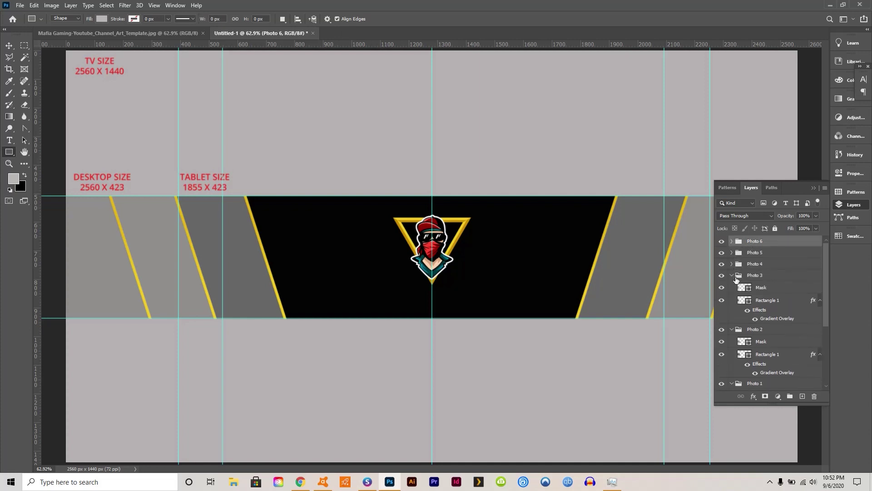
{"action": "left_click", "coordinate": [735, 276]}
{"action": "left_click", "coordinate": [732, 275]}
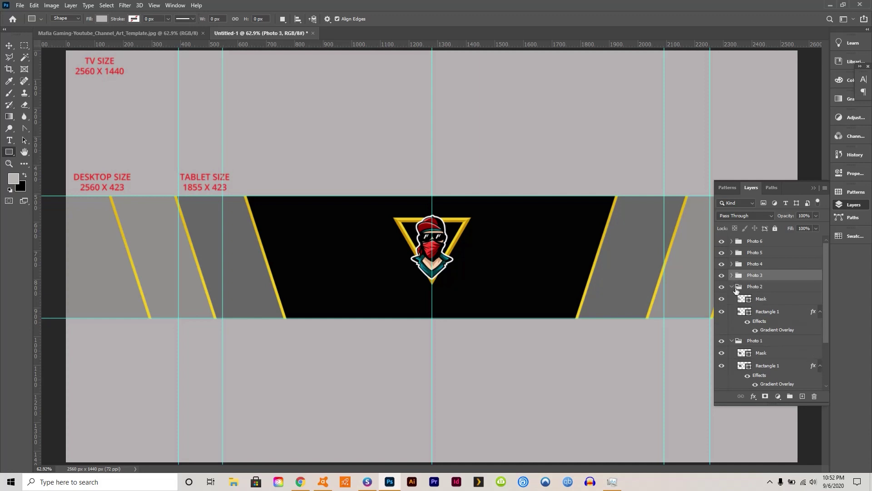
{"action": "left_click", "coordinate": [732, 287]}
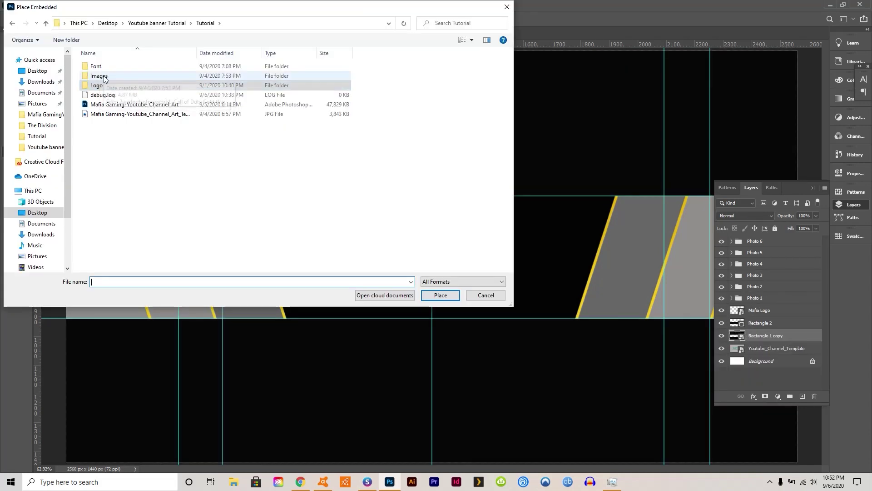
Place the 2warlordsofnewyork1 image from the Images folder above Rectangle 1 copy and scale it to cover the whole canvas.
{"action": "double_click", "coordinate": [99, 76]}
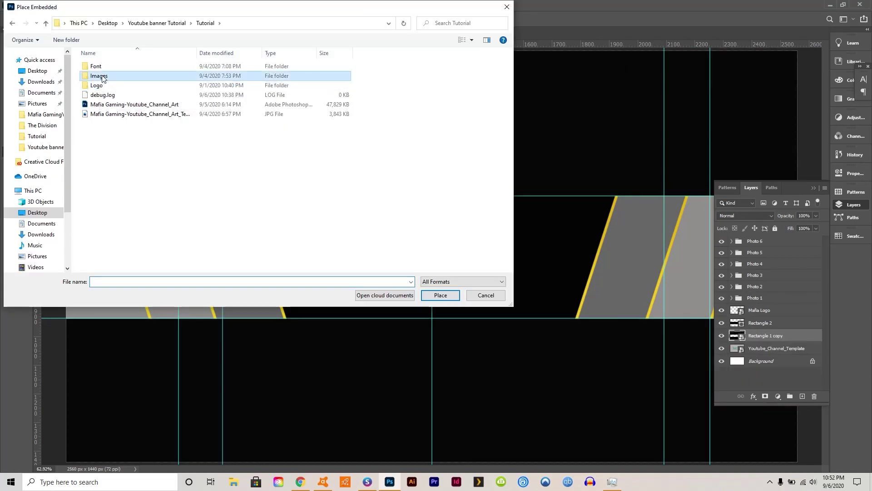
{"action": "left_click", "coordinate": [96, 78]}
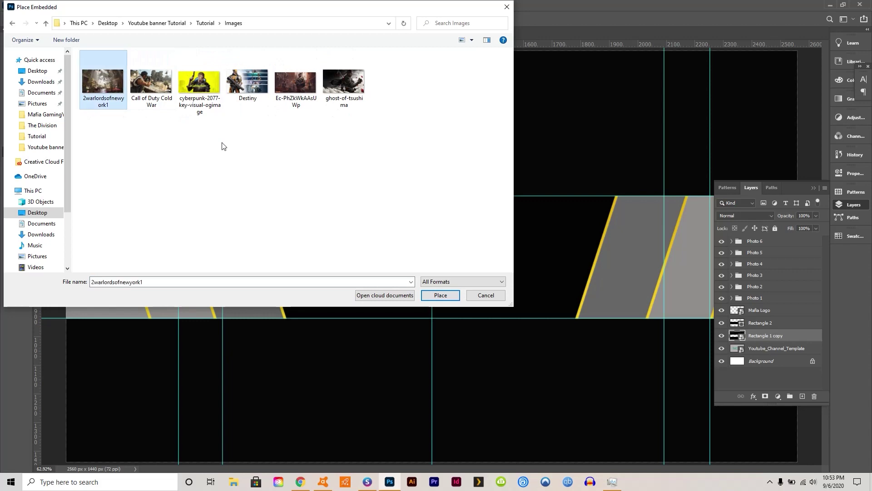
{"action": "left_click", "coordinate": [449, 298]}
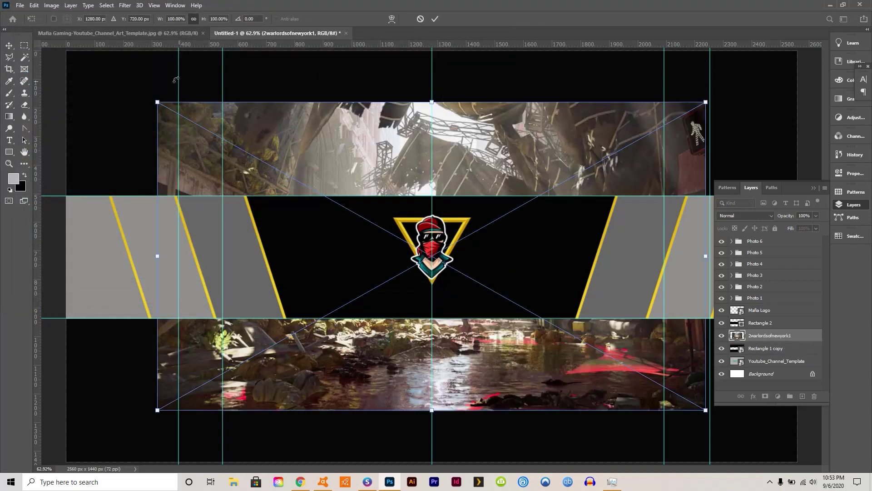
{"action": "left_click_drag", "start_coordinate": [157, 101], "coordinate": [65, 50]}
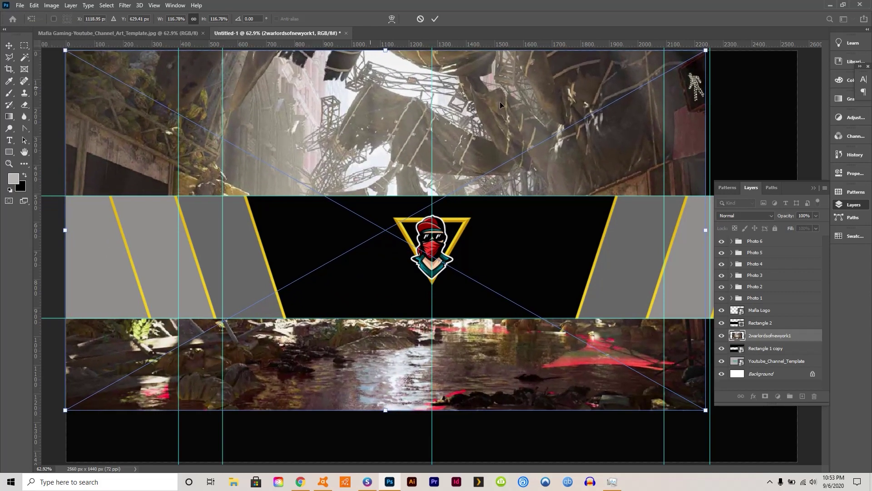
{"action": "left_click_drag", "start_coordinate": [706, 410], "coordinate": [798, 455]}
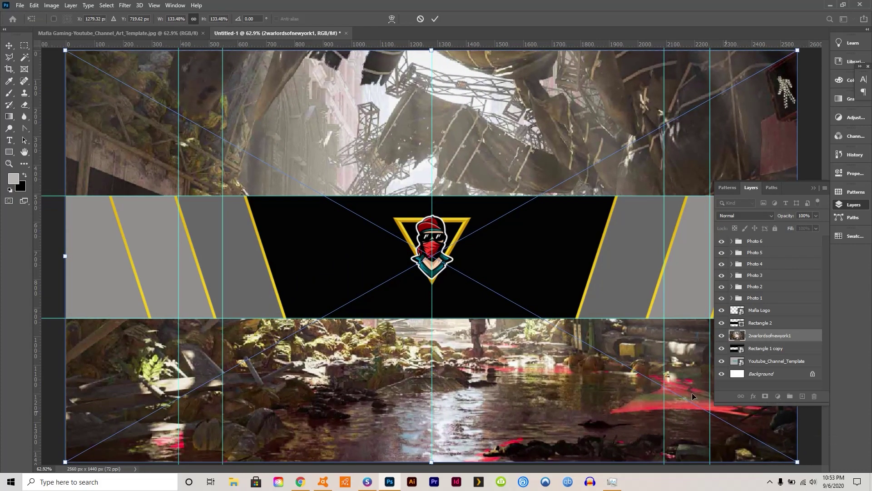
{"action": "left_click", "coordinate": [7, 46]}
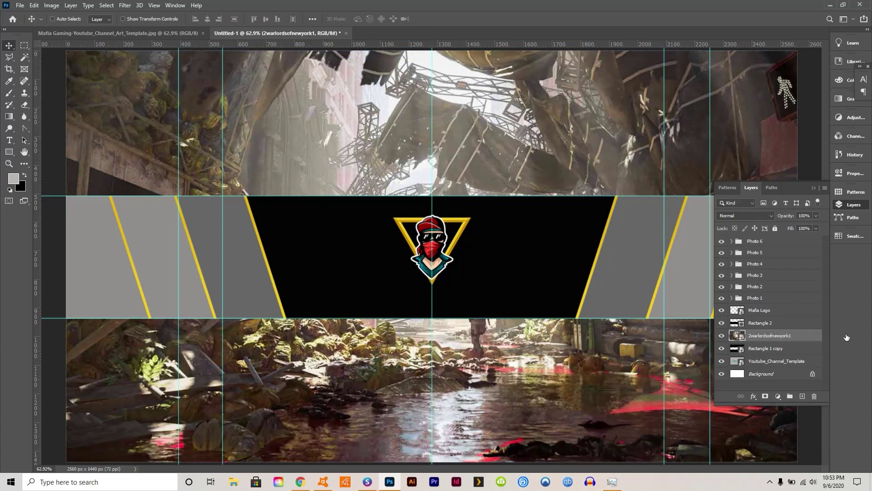
Clip the 2warlordsofnewyork1 image to the Rectangle 1 copy layer with a clipping mask.
{"action": "double_click", "coordinate": [771, 349]}
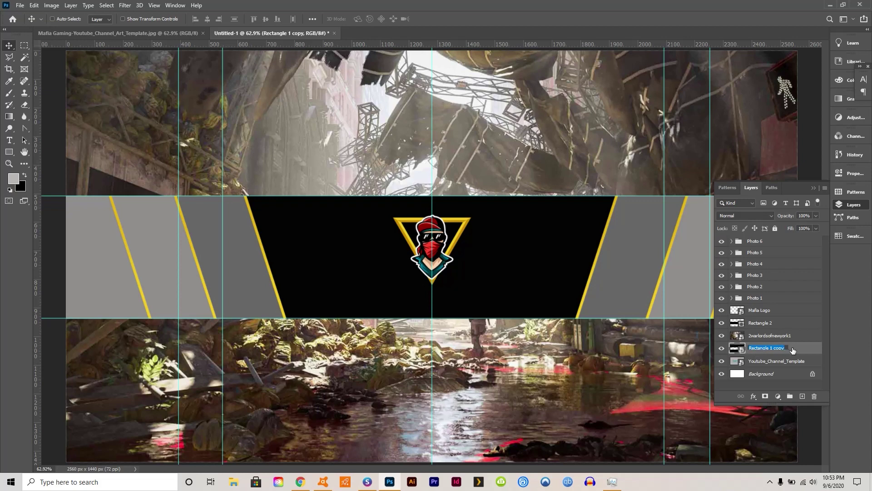
{"action": "key", "text": "Return"}
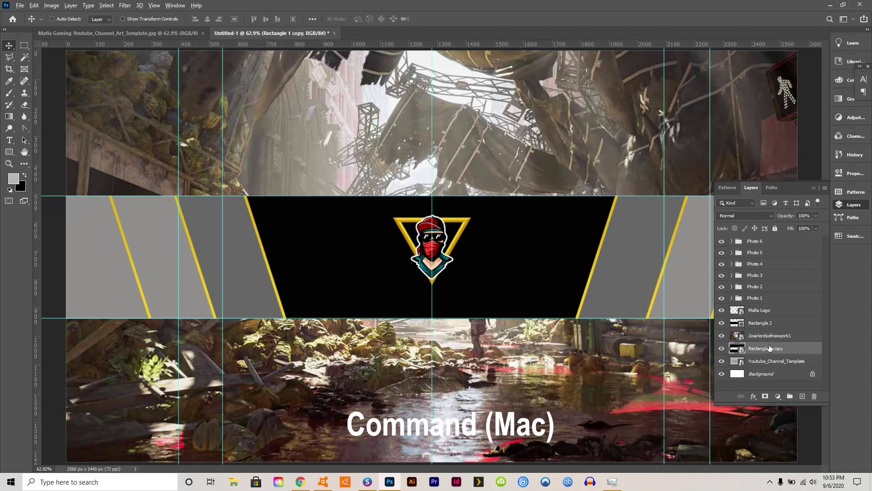
{"action": "left_click_drag", "start_coordinate": [773, 345], "coordinate": [770, 341]}
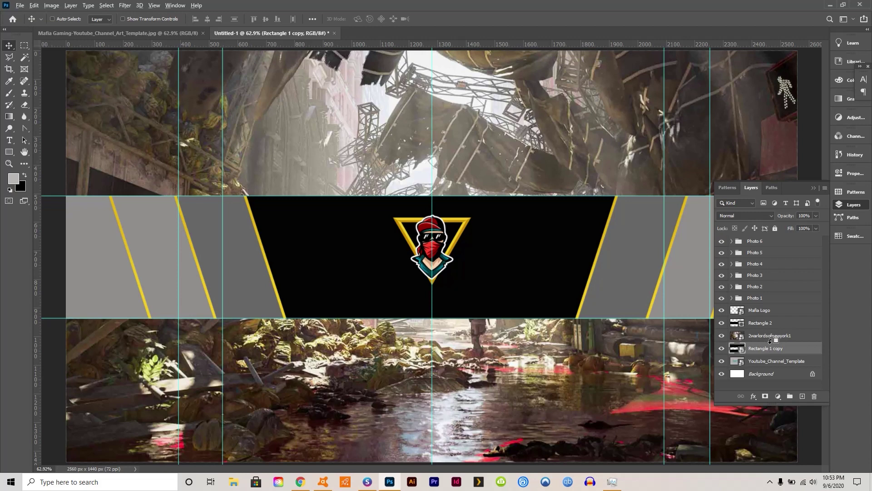
{"action": "left_click", "coordinate": [770, 340], "text": "alt"}
{"action": "left_click", "coordinate": [777, 339]}
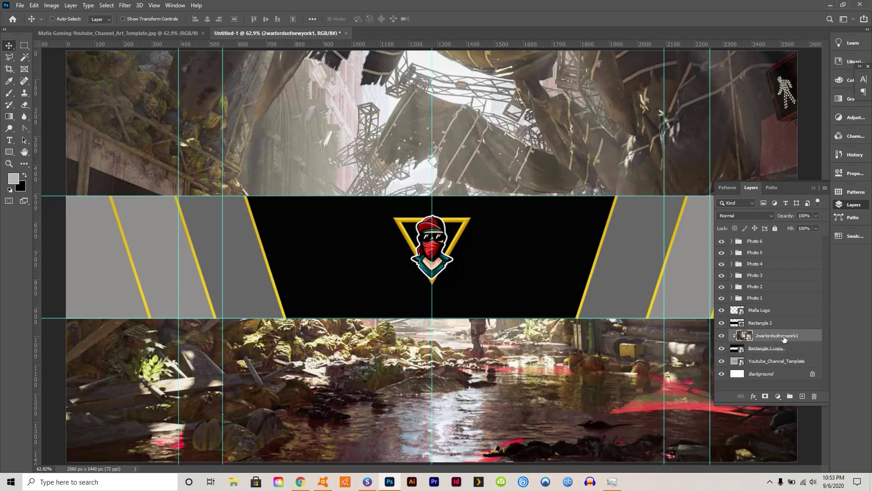
Lower the opacity of the image clipped to Rectangle 1 copy to 25%.
{"action": "left_click", "coordinate": [816, 216]}
{"action": "left_click_drag", "start_coordinate": [815, 227], "coordinate": [789, 225]}
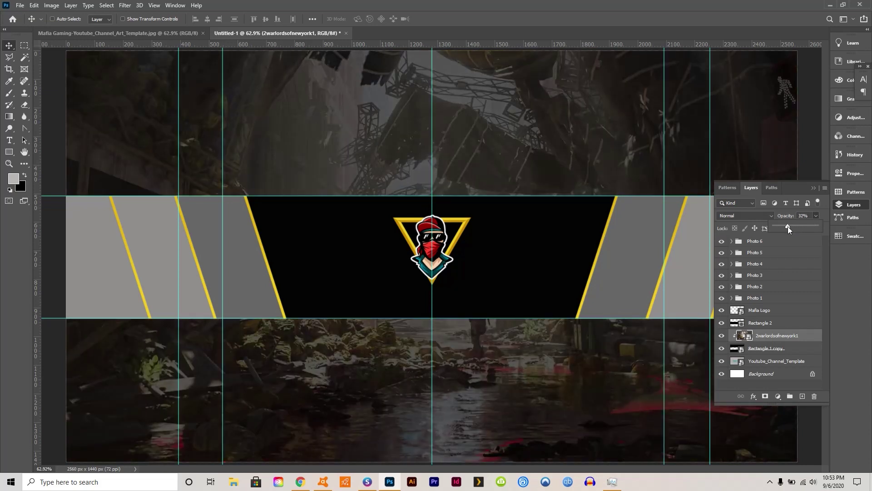
{"action": "left_click_drag", "start_coordinate": [788, 226], "coordinate": [787, 226]}
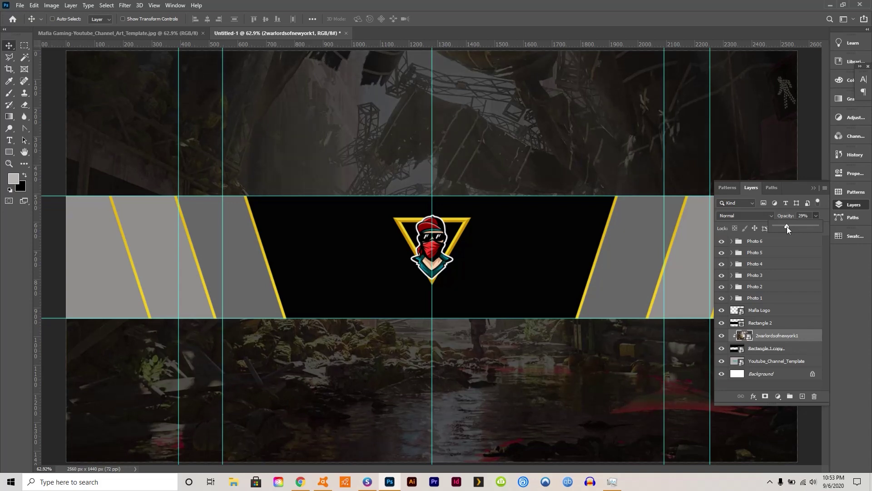
{"action": "left_click_drag", "start_coordinate": [784, 226], "coordinate": [783, 225]}
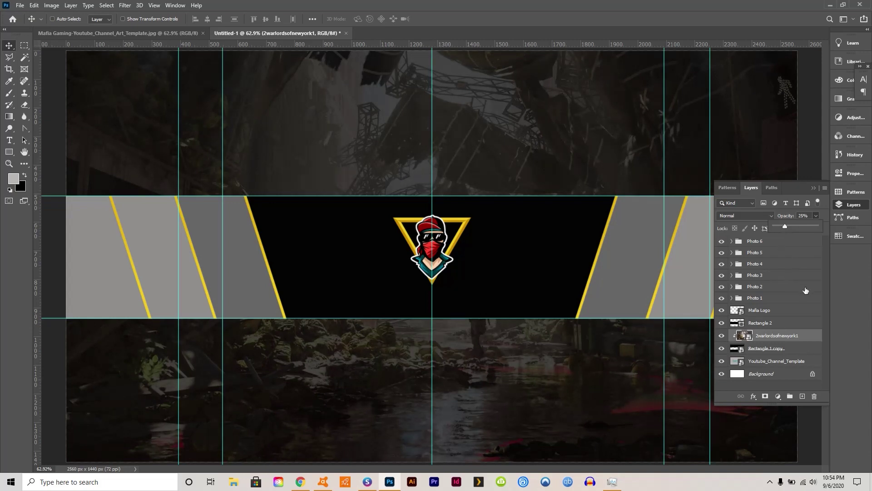
{"action": "left_click", "coordinate": [778, 340]}
Place the 2warlordsofnewyork1 image again above Rectangle 2 and clip it to that layer.
{"action": "left_click", "coordinate": [783, 323]}
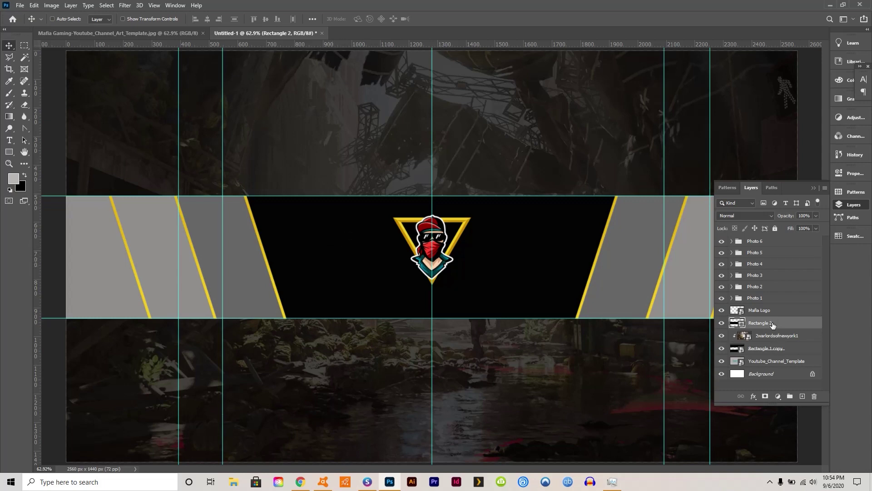
{"action": "left_click", "coordinate": [22, 6]}
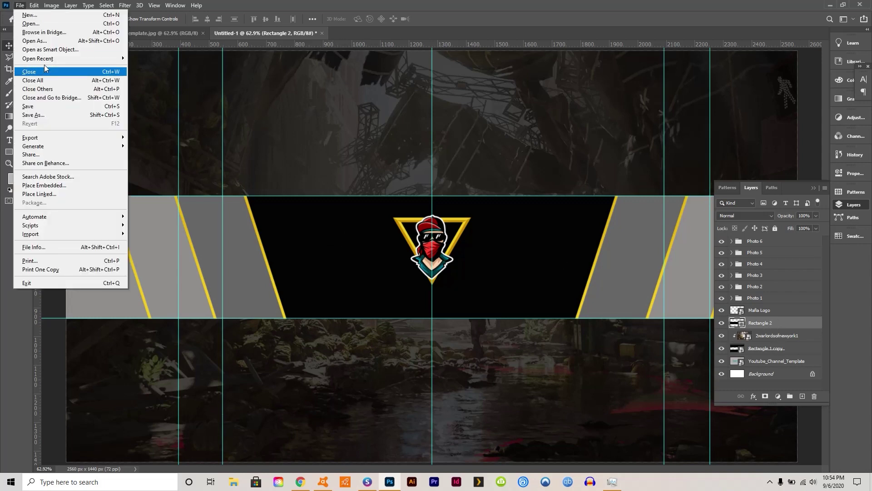
{"action": "left_click", "coordinate": [72, 184]}
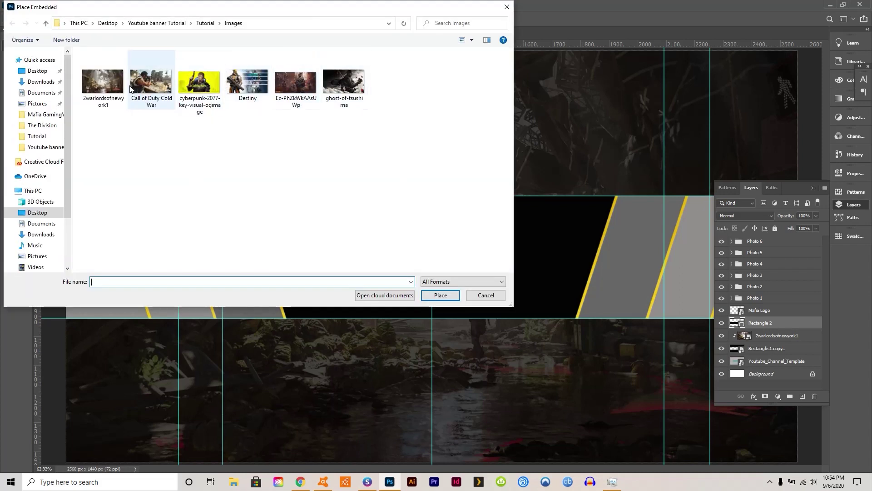
{"action": "left_click", "coordinate": [105, 86]}
{"action": "left_click", "coordinate": [436, 295]}
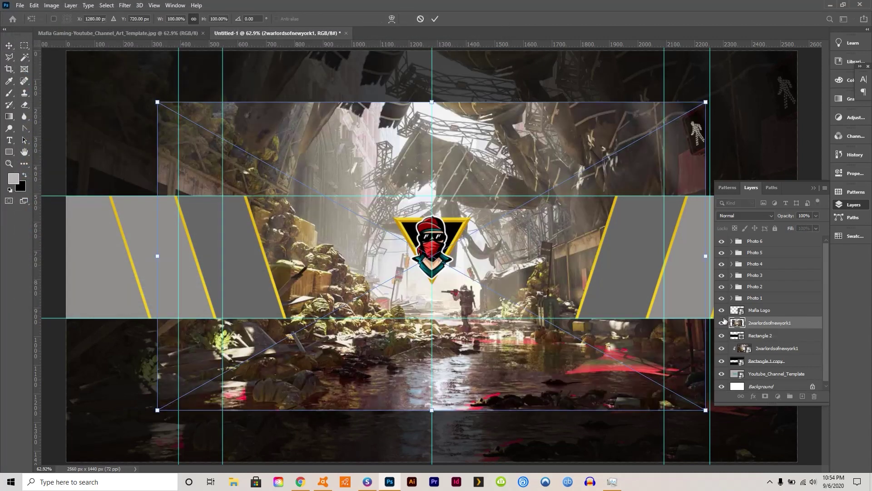
{"action": "left_click_drag", "start_coordinate": [723, 321], "coordinate": [760, 328]}
{"action": "left_click", "coordinate": [760, 327], "text": "alt"}
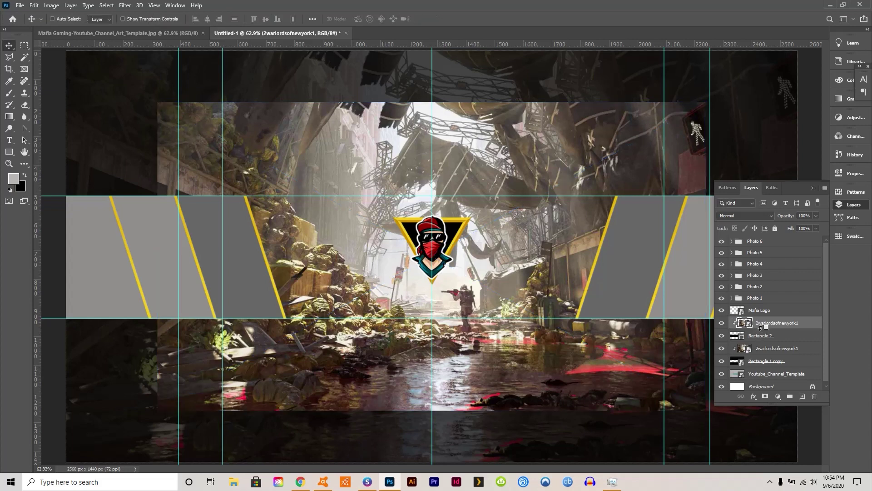
Set the opacity of the image clipped to Rectangle 2 to 15%.
{"action": "left_click", "coordinate": [812, 215]}
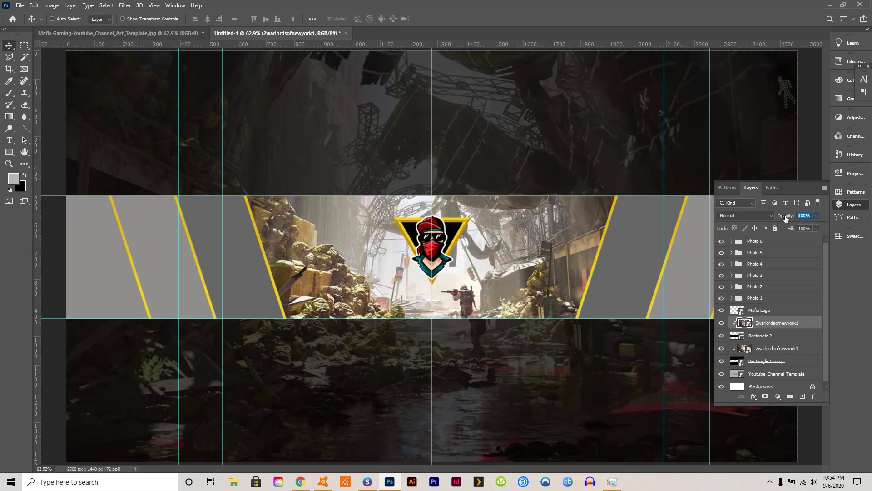
{"action": "type", "text": "29"}
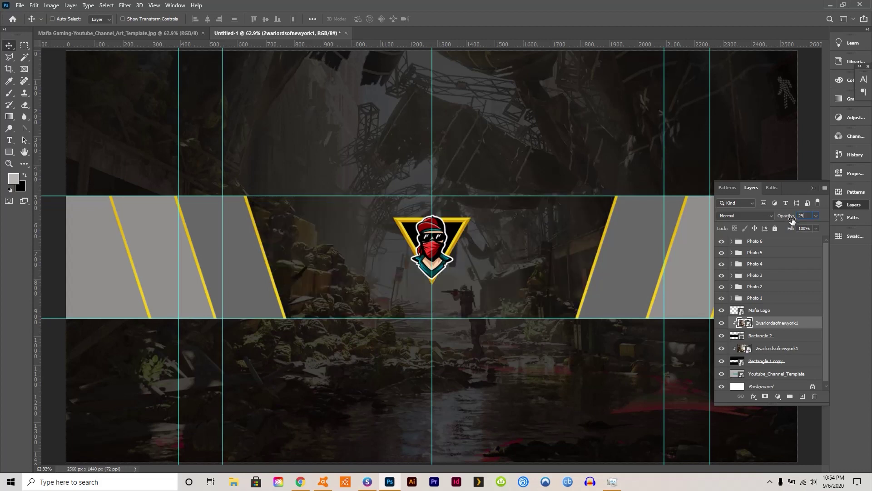
{"action": "left_click", "coordinate": [817, 216]}
{"action": "left_click_drag", "start_coordinate": [787, 228], "coordinate": [787, 228]}
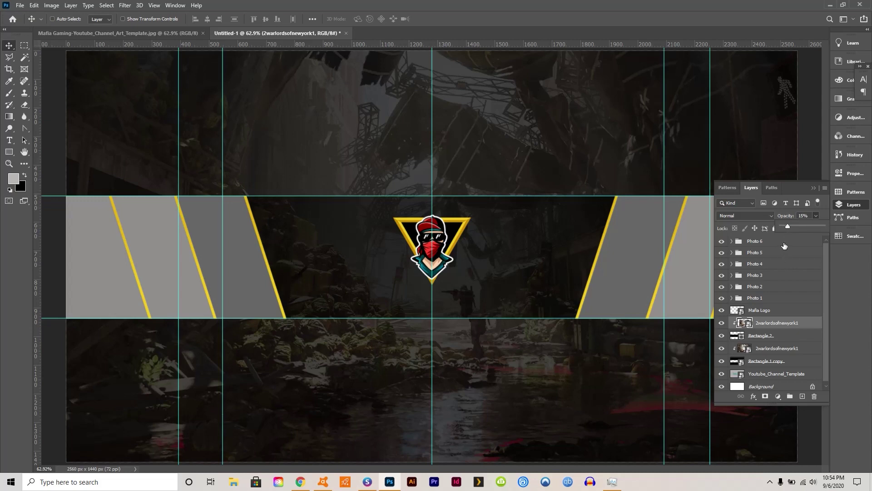
Set the opacity of the image clipped to Rectangle 1 copy to 19%.
{"action": "left_click", "coordinate": [759, 350]}
{"action": "left_click", "coordinate": [759, 349]}
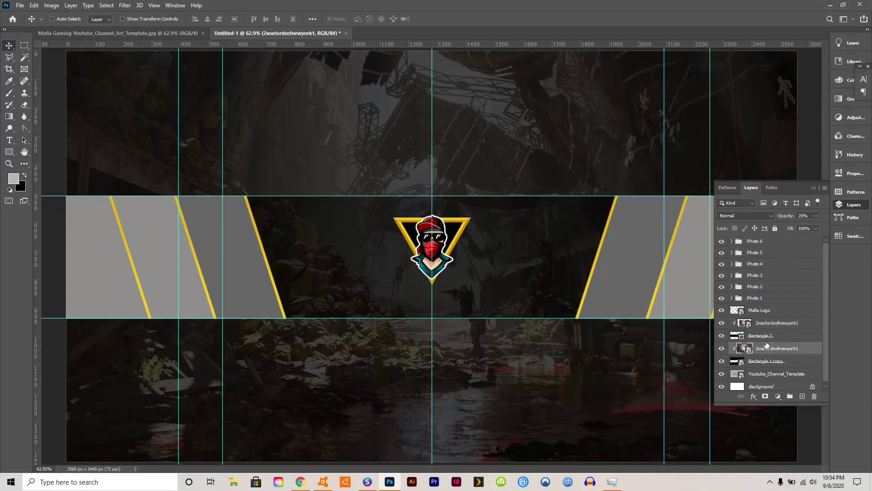
{"action": "left_click", "coordinate": [811, 215]}
{"action": "type", "text": "19"}
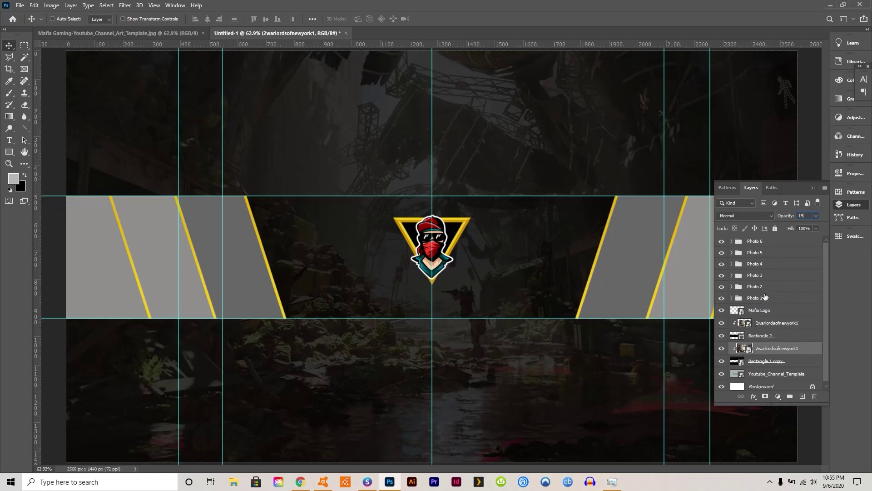
Place the Ec-PhZkWkAAsUWp image above the Mask layer in the Photo 1 group and clip it to Mask.
{"action": "left_click", "coordinate": [723, 298]}
{"action": "left_click", "coordinate": [723, 298]}
{"action": "left_click", "coordinate": [732, 298]}
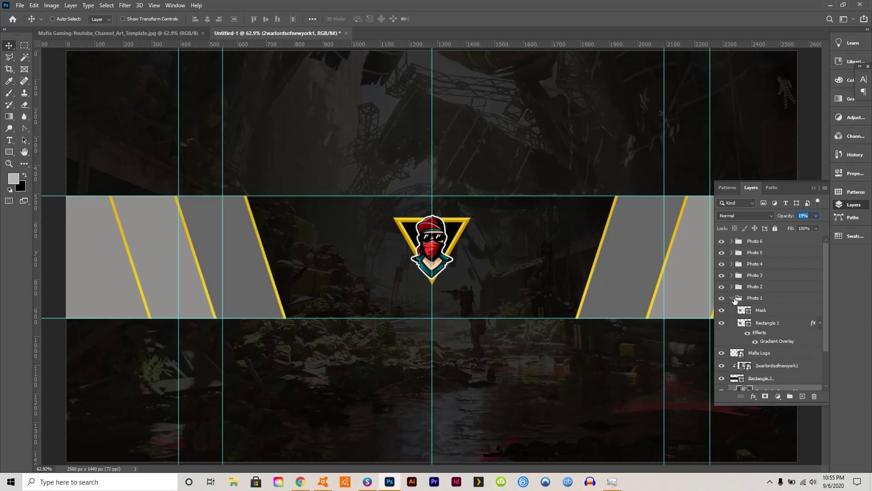
{"action": "left_click", "coordinate": [761, 313]}
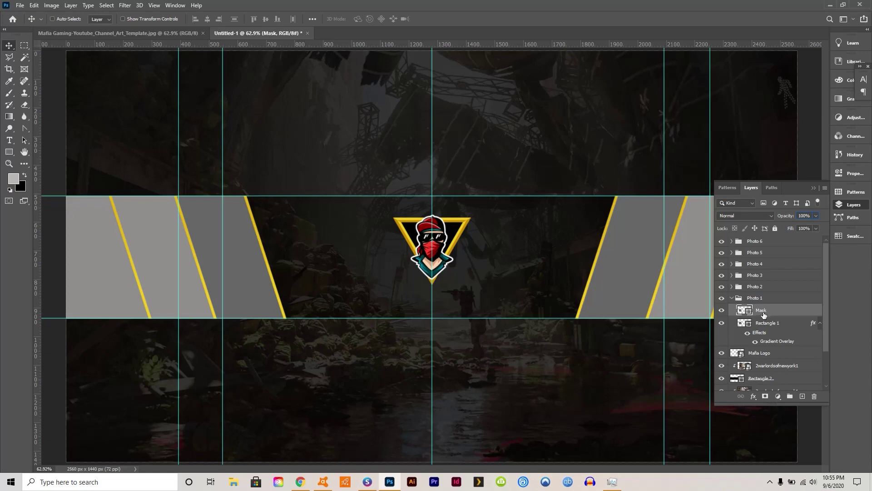
{"action": "left_click", "coordinate": [20, 5]}
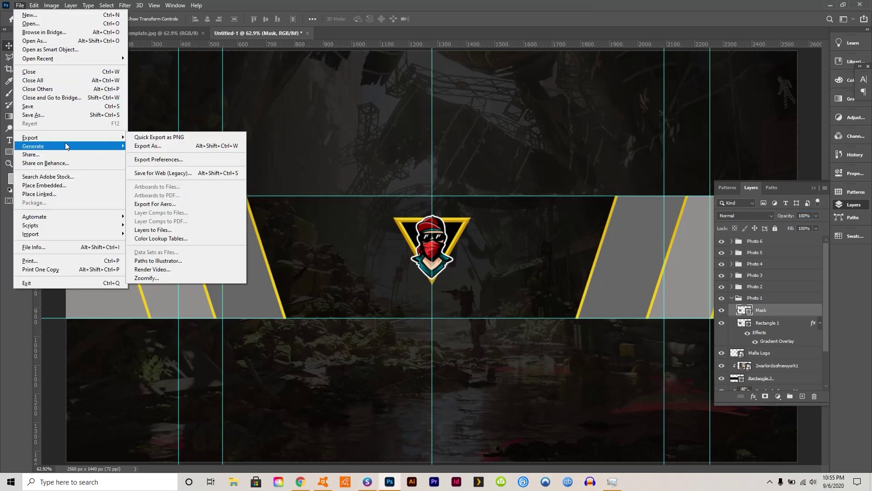
{"action": "left_click", "coordinate": [54, 186]}
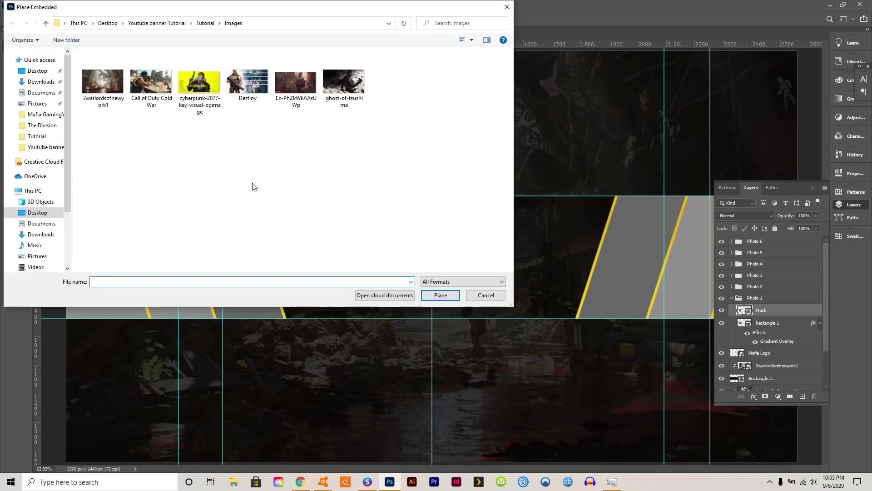
{"action": "left_click", "coordinate": [294, 81]}
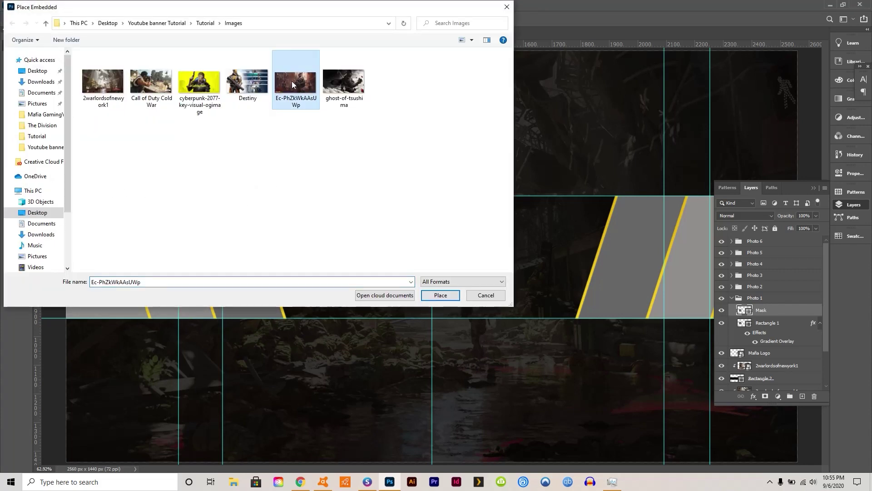
{"action": "left_click", "coordinate": [439, 295]}
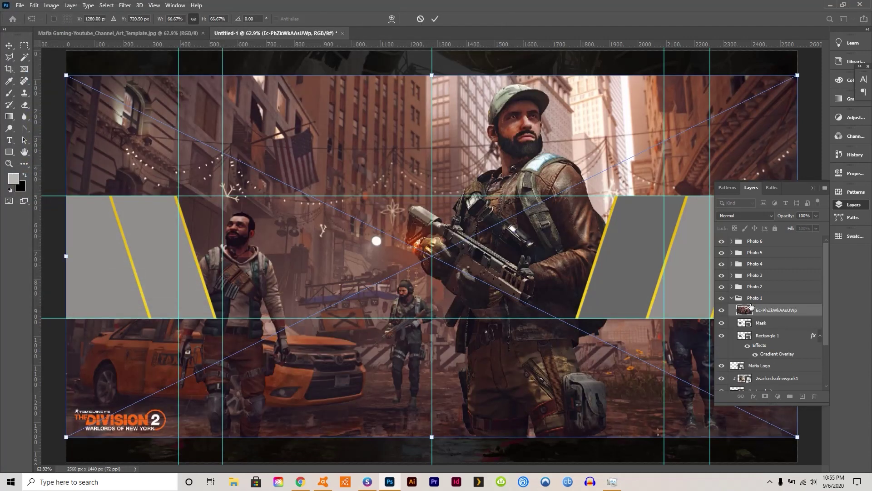
{"action": "left_click_drag", "start_coordinate": [751, 306], "coordinate": [764, 314]}
{"action": "key", "text": "Return"}
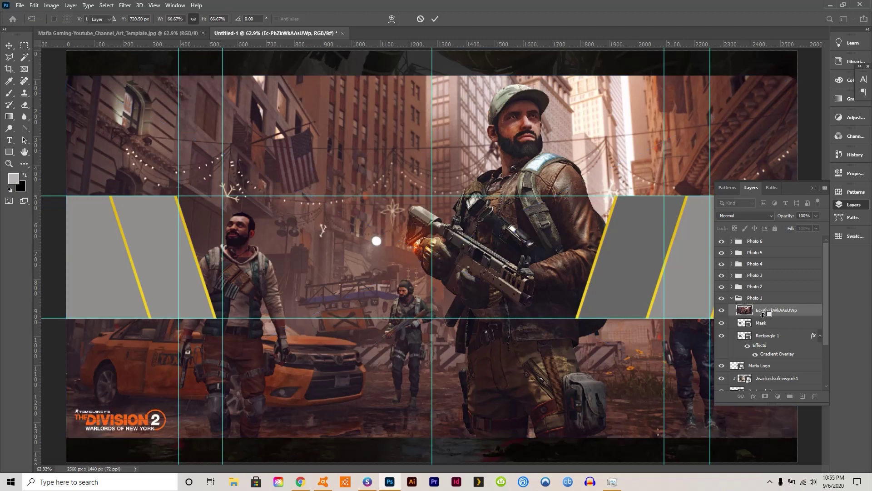
{"action": "left_click", "coordinate": [763, 314], "text": "alt"}
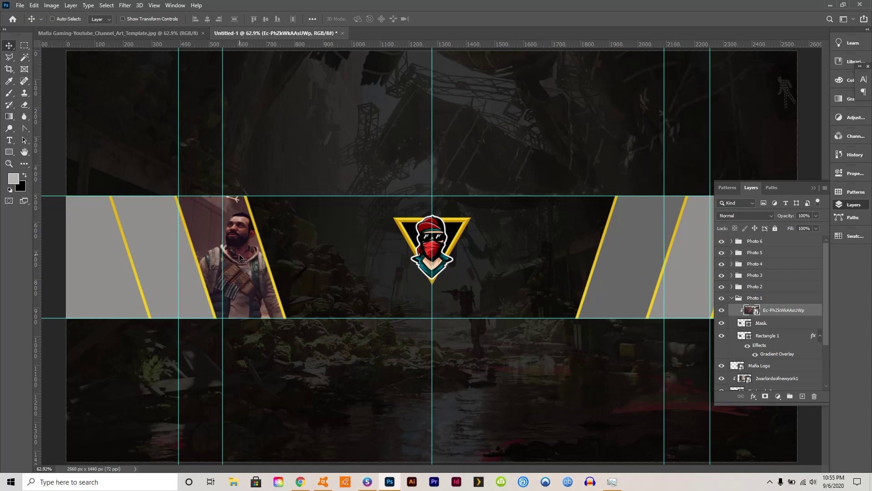
Scale the Ec-PhZkWkAAsUWp image to about 37% and position it so the man in the green cap fills the Photo 1 panel.
{"action": "mouse_move", "coordinate": [242, 243]}
{"action": "left_mouse_down"}
{"action": "mouse_move", "coordinate": [231, 258]}
{"action": "mouse_move", "coordinate": [240, 259]}
{"action": "left_mouse_up"}
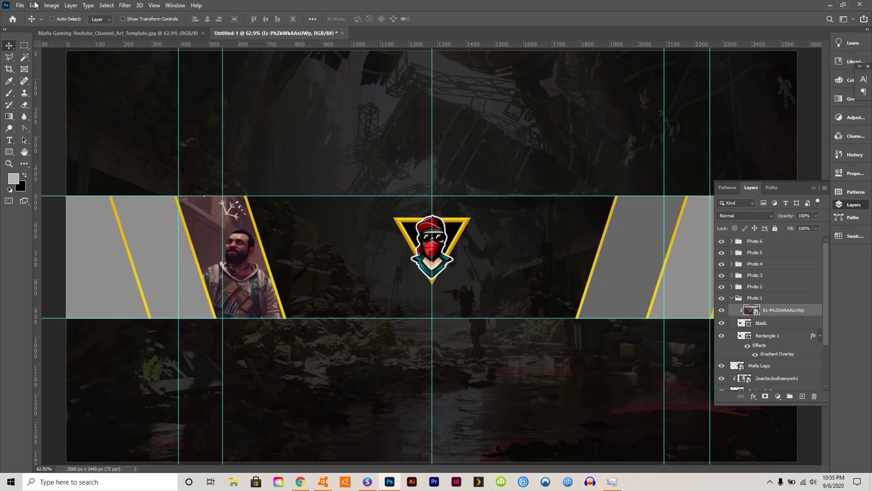
{"action": "left_click", "coordinate": [35, 5]}
{"action": "mouse_move", "coordinate": [88, 214]}
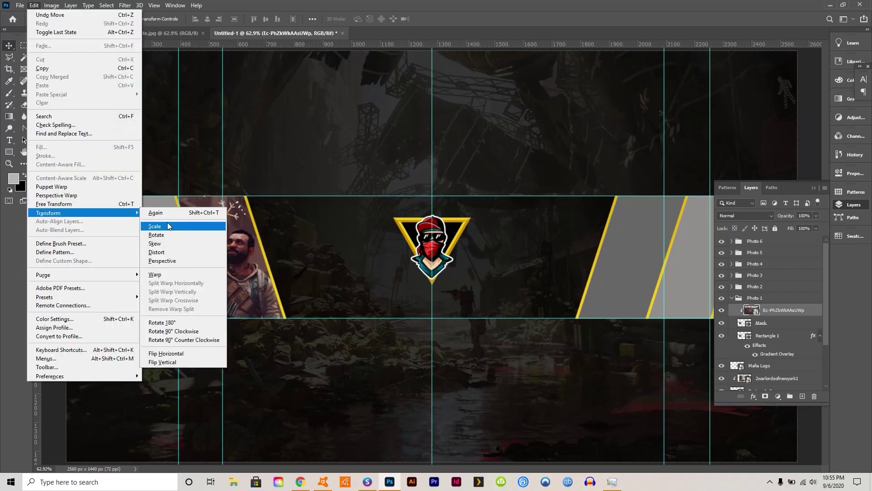
{"action": "left_click", "coordinate": [169, 230]}
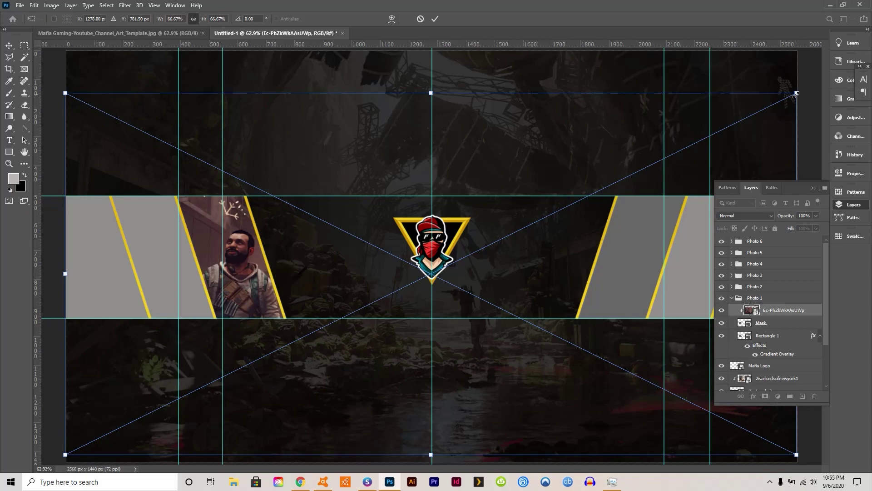
{"action": "left_click_drag", "start_coordinate": [796, 93], "coordinate": [548, 146]}
{"action": "left_click_drag", "start_coordinate": [362, 356], "coordinate": [200, 338]}
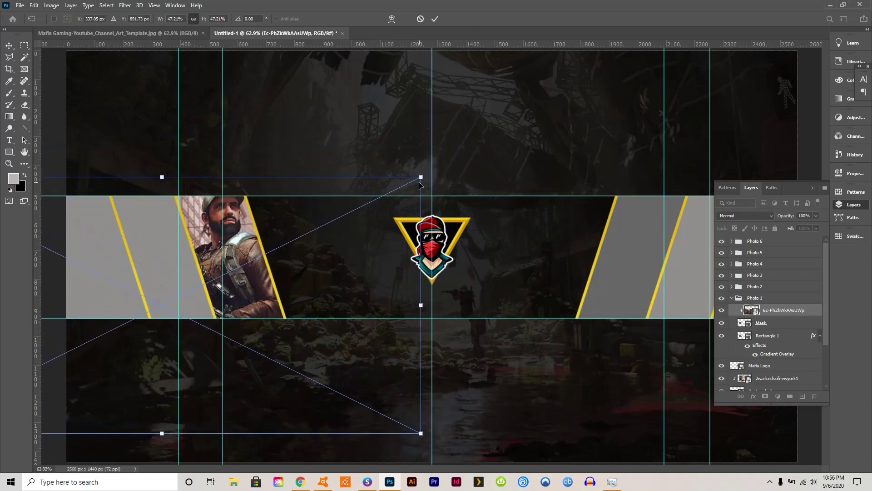
{"action": "left_click_drag", "start_coordinate": [420, 177], "coordinate": [373, 200]}
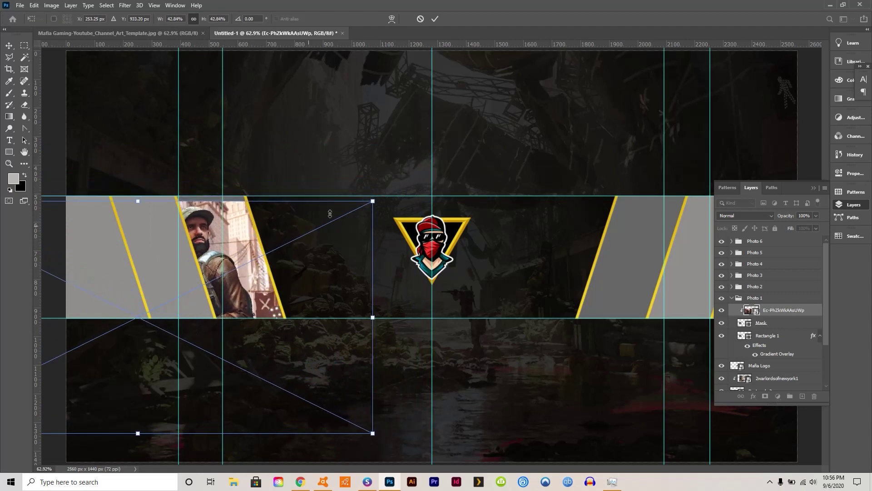
{"action": "left_click_drag", "start_coordinate": [249, 276], "coordinate": [269, 270]}
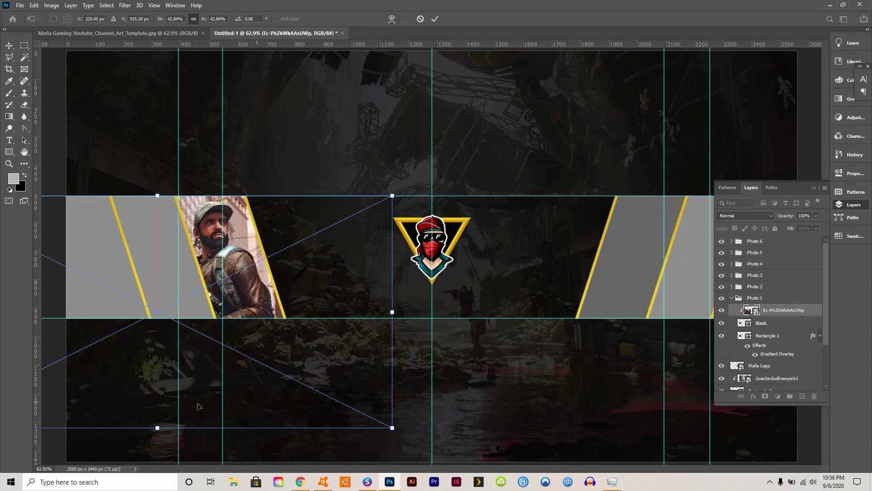
{"action": "left_click_drag", "start_coordinate": [392, 428], "coordinate": [332, 395]}
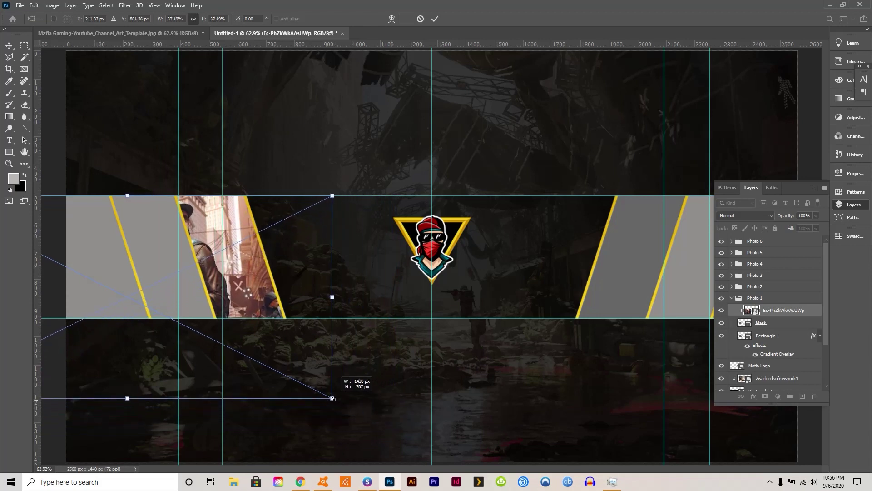
{"action": "left_click_drag", "start_coordinate": [260, 353], "coordinate": [298, 348]}
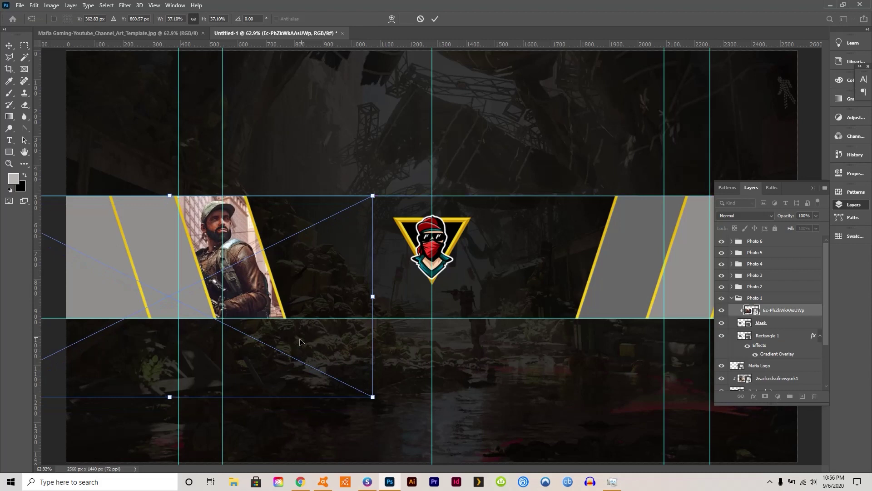
{"action": "left_click", "coordinate": [8, 47]}
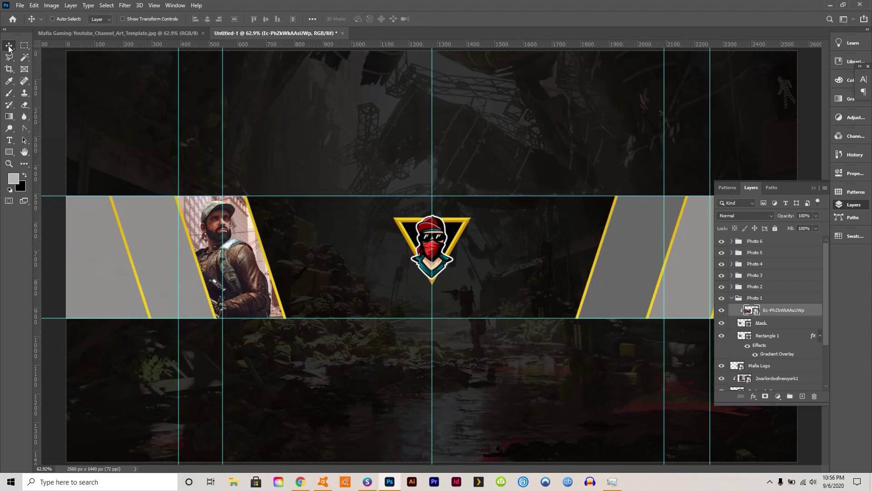
Place the ghost-of-tsushima image above the Mask layer in the Photo 2 group and clip it to Mask.
{"action": "left_click", "coordinate": [734, 300]}
{"action": "left_click", "coordinate": [732, 298]}
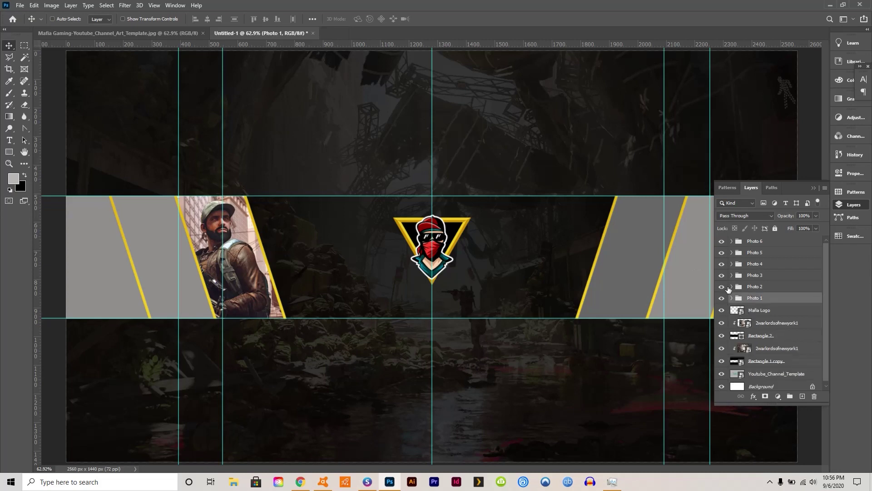
{"action": "left_click", "coordinate": [731, 287]}
{"action": "left_click", "coordinate": [762, 300]}
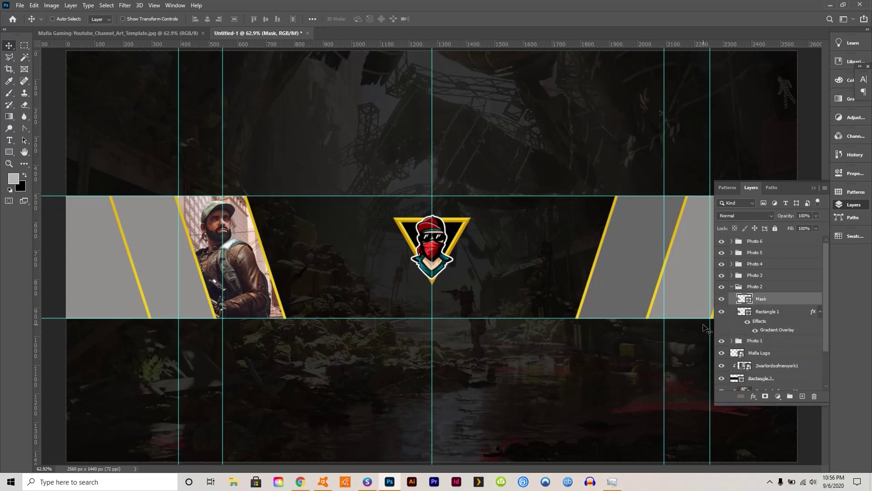
{"action": "left_click", "coordinate": [21, 6]}
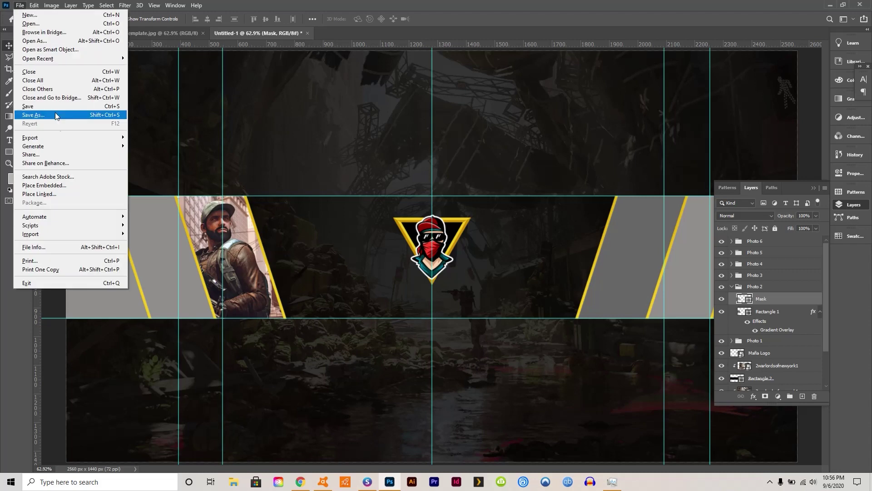
{"action": "left_click", "coordinate": [66, 186]}
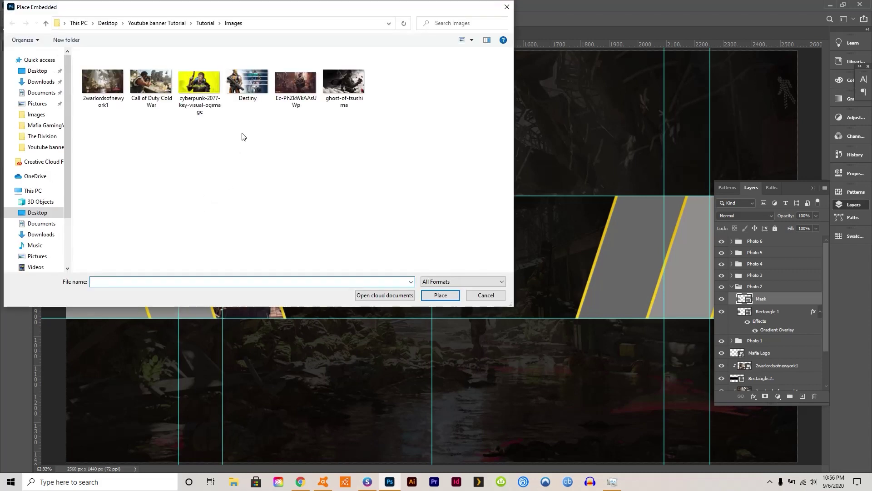
{"action": "left_click", "coordinate": [344, 82]}
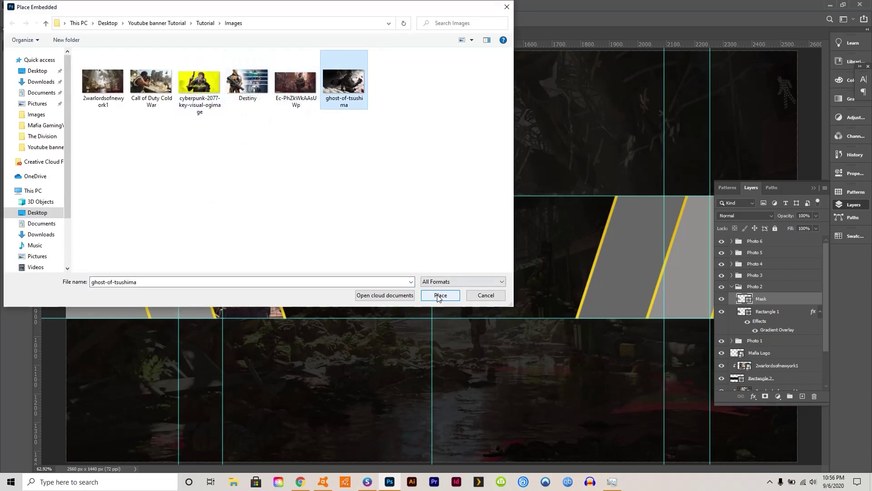
{"action": "left_click", "coordinate": [440, 295]}
{"action": "key", "text": "Return"}
{"action": "left_click", "coordinate": [776, 305], "text": "alt"}
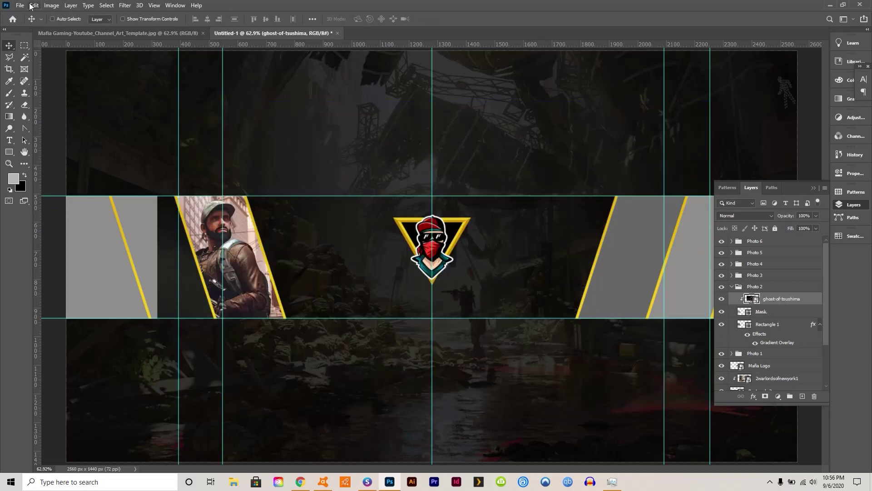
Scale down the ghost-of-tsushima image and position the samurai within the Photo 2 panel.
{"action": "left_click", "coordinate": [33, 5]}
{"action": "mouse_move", "coordinate": [73, 212]}
{"action": "left_click", "coordinate": [180, 226]}
{"action": "left_click_drag", "start_coordinate": [404, 172], "coordinate": [195, 172]}
{"action": "left_click_drag", "start_coordinate": [497, 410], "coordinate": [214, 251]}
{"action": "left_click_drag", "start_coordinate": [143, 173], "coordinate": [175, 255]}
{"action": "key", "text": "Return"}
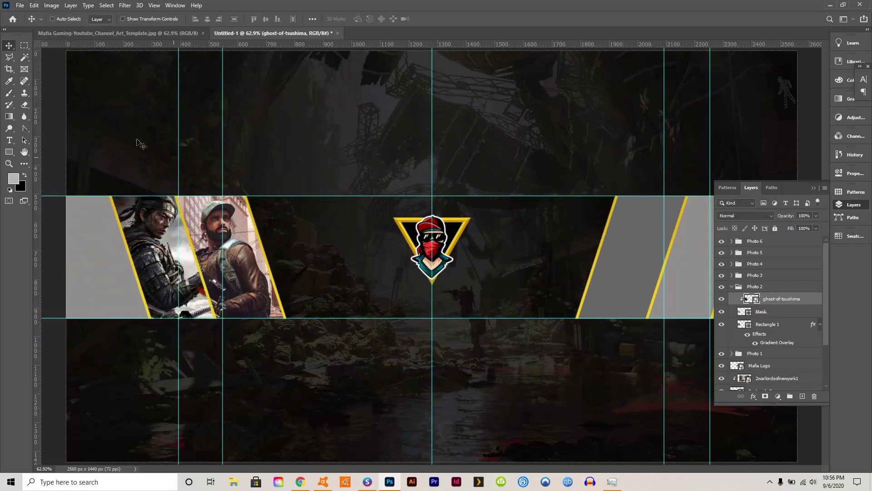
Place the ratchet-and-clank-listing-thumb-01-ps4-eu-02jun15 image above the Mask layer in the Photo 3 group and clip it to Mask.
{"action": "left_click", "coordinate": [732, 287]}
{"action": "left_click", "coordinate": [732, 275]}
{"action": "left_click", "coordinate": [762, 287]}
{"action": "left_click", "coordinate": [20, 6]}
{"action": "left_click", "coordinate": [41, 185]}
{"action": "left_click", "coordinate": [391, 86]}
{"action": "left_click", "coordinate": [440, 296]}
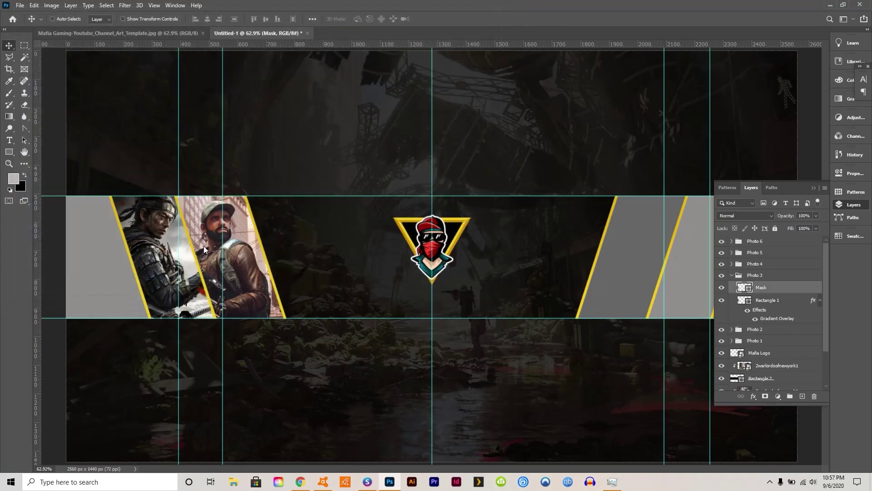
{"action": "left_click_drag", "start_coordinate": [340, 223], "coordinate": [59, 223]}
{"action": "key", "text": "Return"}
{"action": "left_click", "coordinate": [776, 293], "text": "alt"}
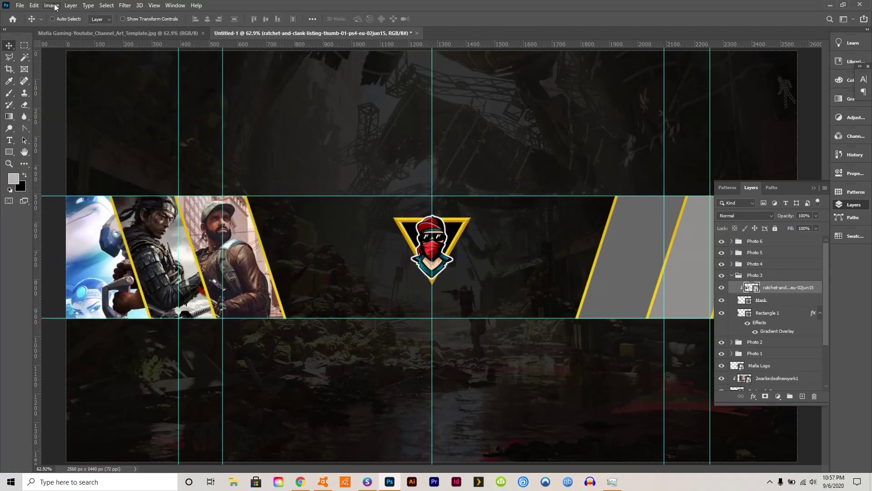
Move the Ratchet and Clank image so the character shows in the Photo 3 panel and scale it to about 88%.
{"action": "left_click", "coordinate": [34, 5]}
{"action": "mouse_move", "coordinate": [72, 216]}
{"action": "left_click", "coordinate": [157, 226]}
{"action": "left_click_drag", "start_coordinate": [282, 289], "coordinate": [223, 284]}
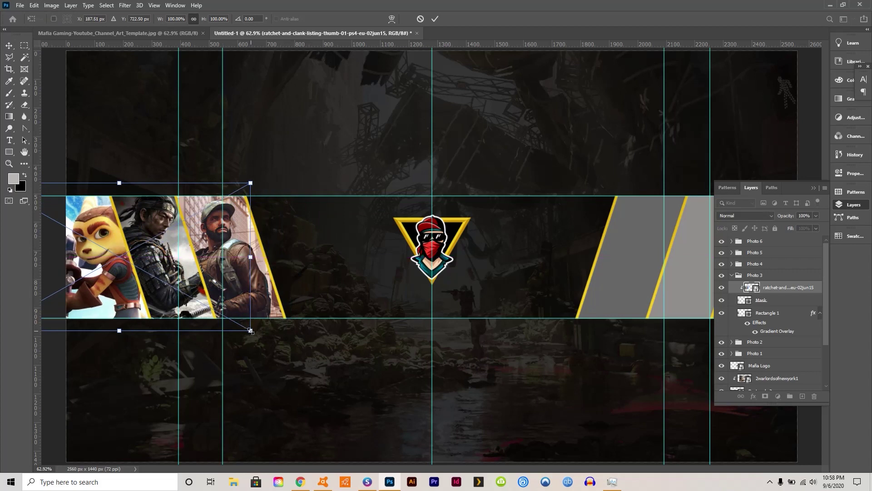
{"action": "mouse_move", "coordinate": [250, 330]}
{"action": "left_mouse_down"}
{"action": "mouse_move", "coordinate": [226, 323]}
{"action": "mouse_move", "coordinate": [234, 328]}
{"action": "left_mouse_up"}
{"action": "left_click_drag", "start_coordinate": [236, 182], "coordinate": [219, 188]}
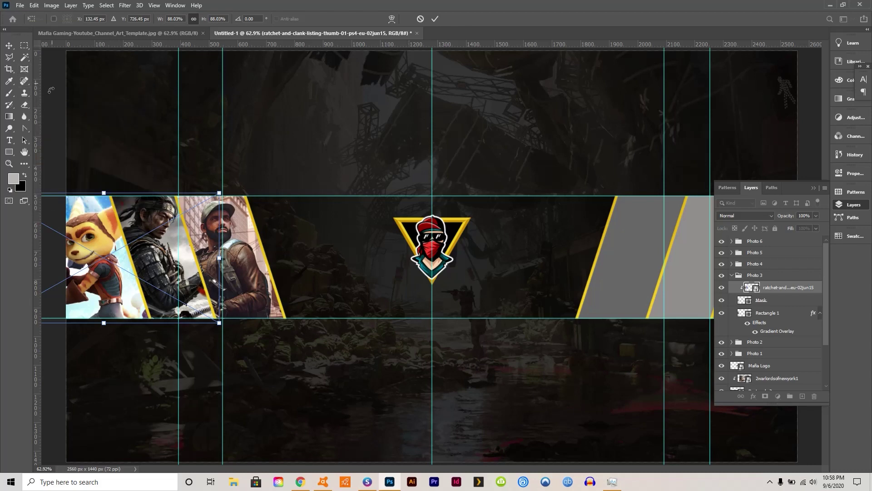
Flip the Ratchet and Clank image horizontally, then recentre the character in the Photo 3 panel at about 86% scale.
{"action": "left_click", "coordinate": [31, 6]}
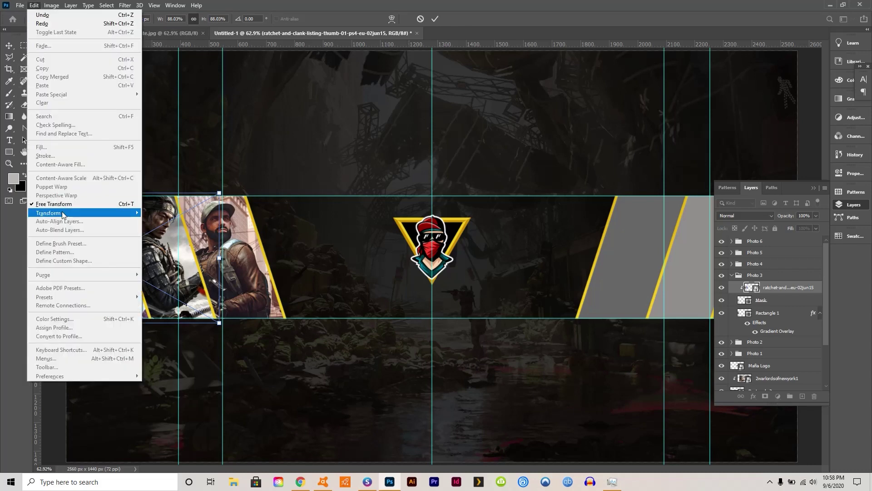
{"action": "mouse_move", "coordinate": [62, 212]}
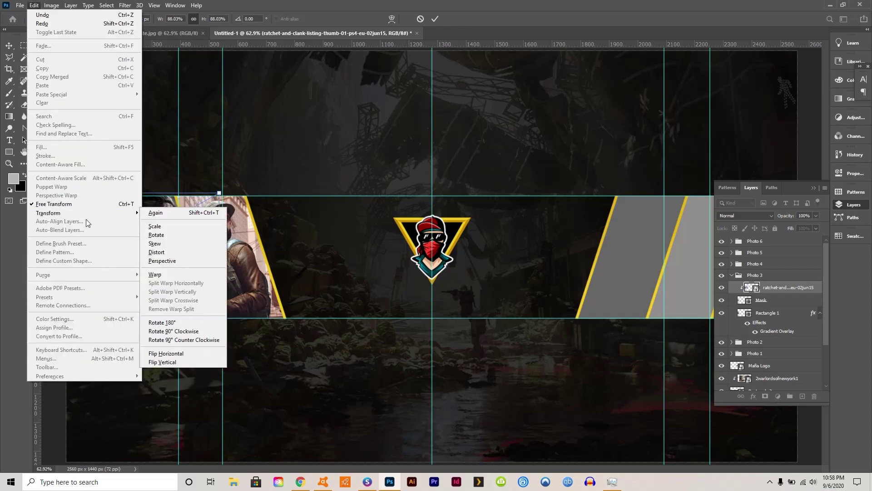
{"action": "left_click", "coordinate": [196, 353]}
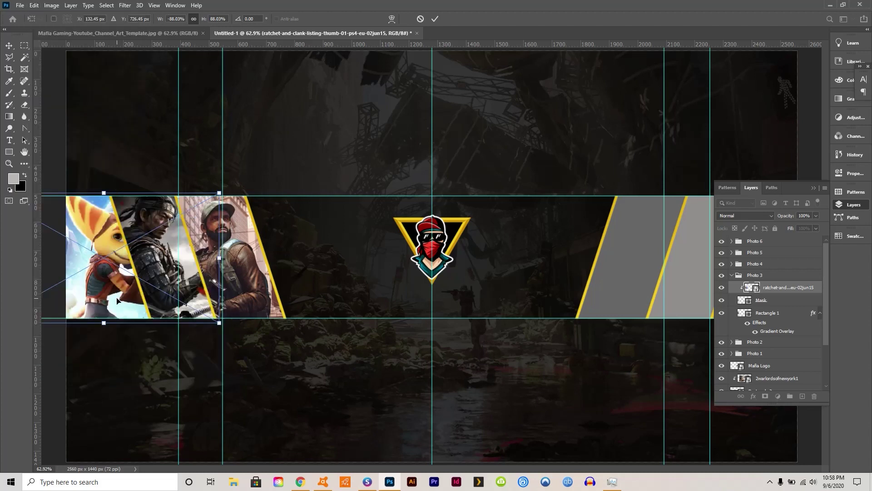
{"action": "left_click_drag", "start_coordinate": [119, 298], "coordinate": [97, 301]}
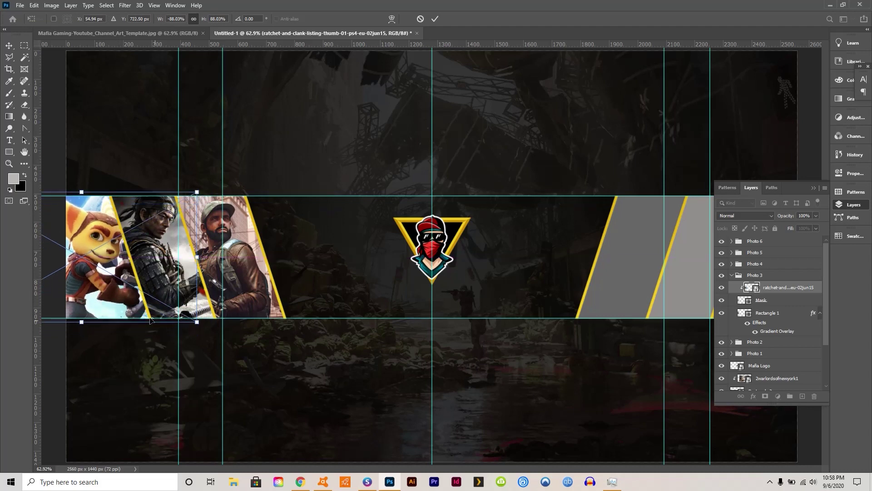
{"action": "left_click_drag", "start_coordinate": [196, 322], "coordinate": [194, 321]}
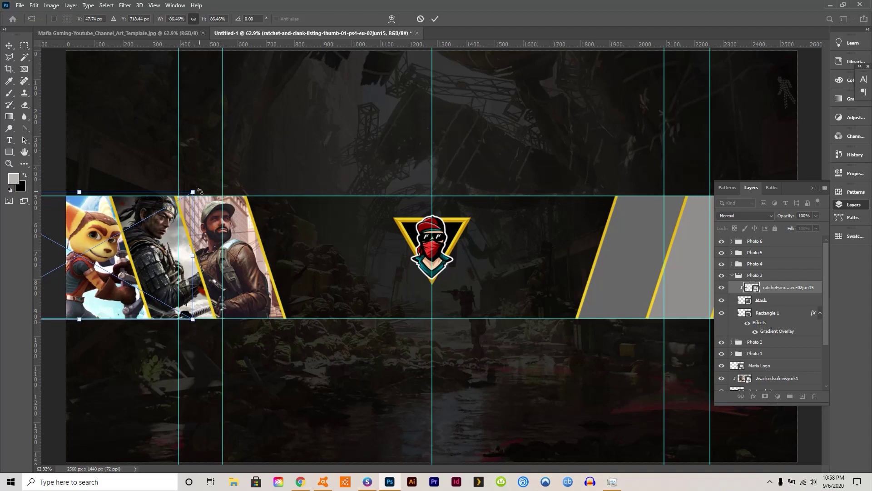
{"action": "left_click_drag", "start_coordinate": [194, 191], "coordinate": [192, 191]}
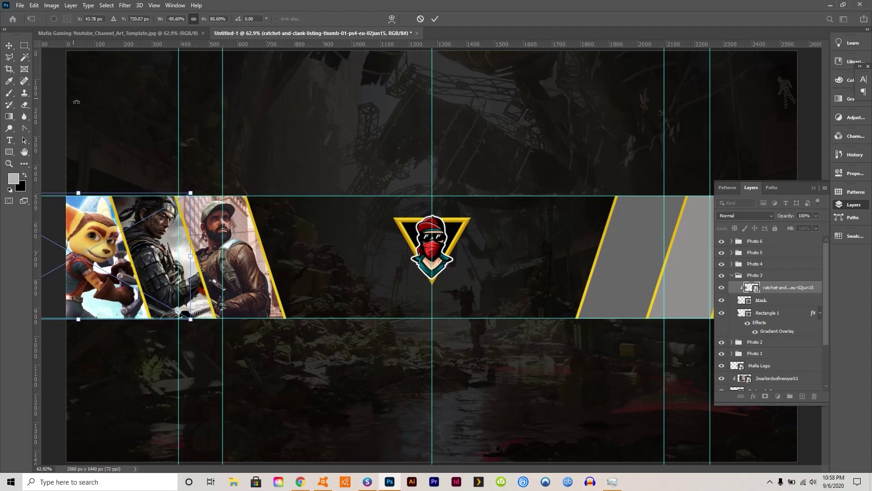
{"action": "left_click", "coordinate": [8, 47]}
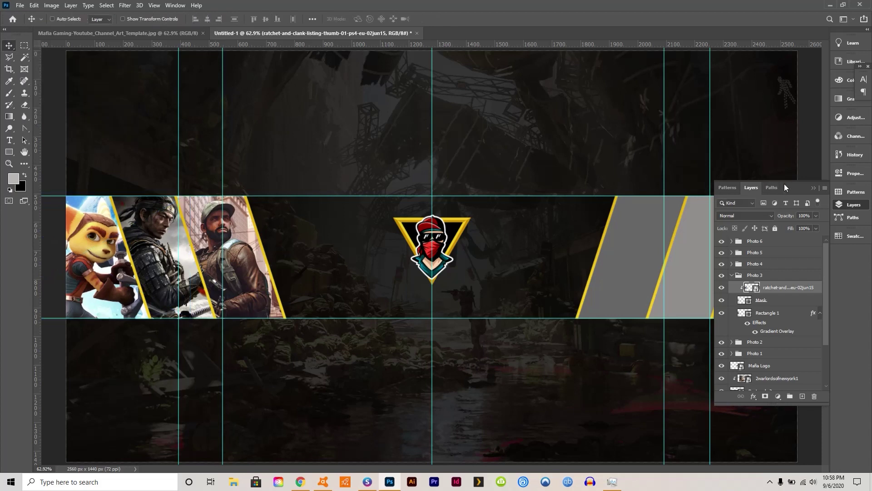
Place the Destiny image above the Mask layer in the Photo 4 group and clip it to Mask.
{"action": "left_click_drag", "start_coordinate": [792, 184], "coordinate": [404, 161]}
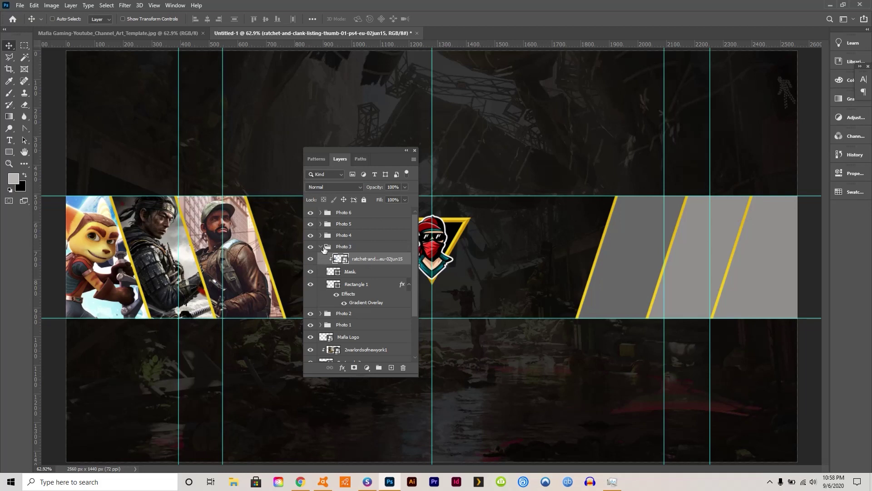
{"action": "left_click", "coordinate": [321, 247]}
{"action": "left_click", "coordinate": [321, 235]}
{"action": "left_click", "coordinate": [349, 247]}
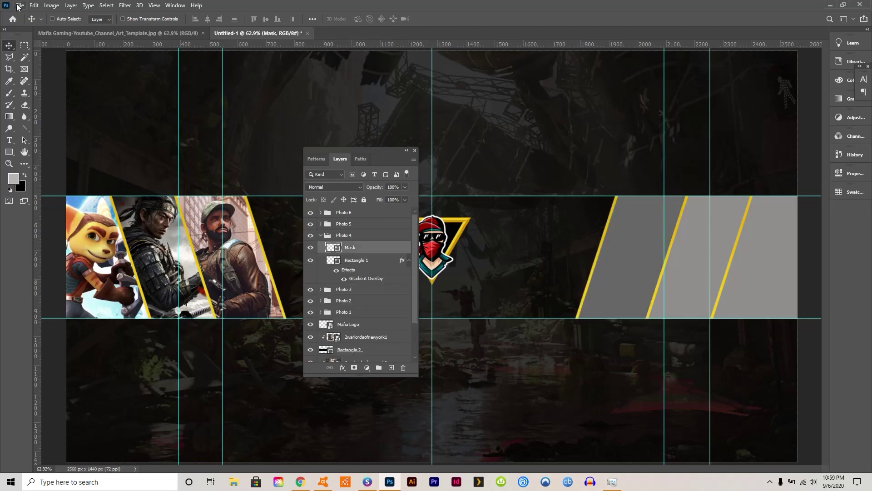
{"action": "left_click", "coordinate": [18, 6]}
{"action": "left_click", "coordinate": [39, 180]}
{"action": "left_click", "coordinate": [391, 87]}
{"action": "left_click", "coordinate": [429, 291]}
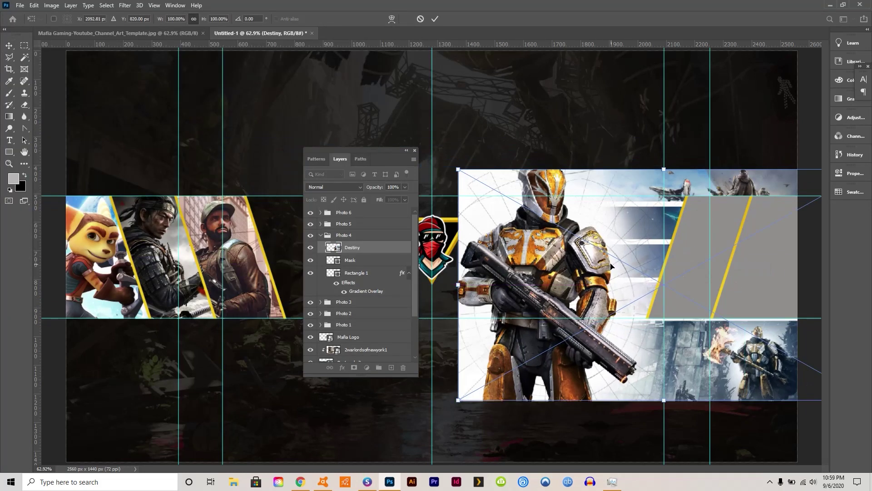
{"action": "key", "text": "Return"}
{"action": "key", "text": "ctrl+alt+g"}
Flip the Destiny image horizontally and scale it to about 71% so the armoured character fills the Photo 4 panel.
{"action": "left_click", "coordinate": [34, 6]}
{"action": "mouse_move", "coordinate": [73, 216]}
{"action": "left_click", "coordinate": [164, 354]}
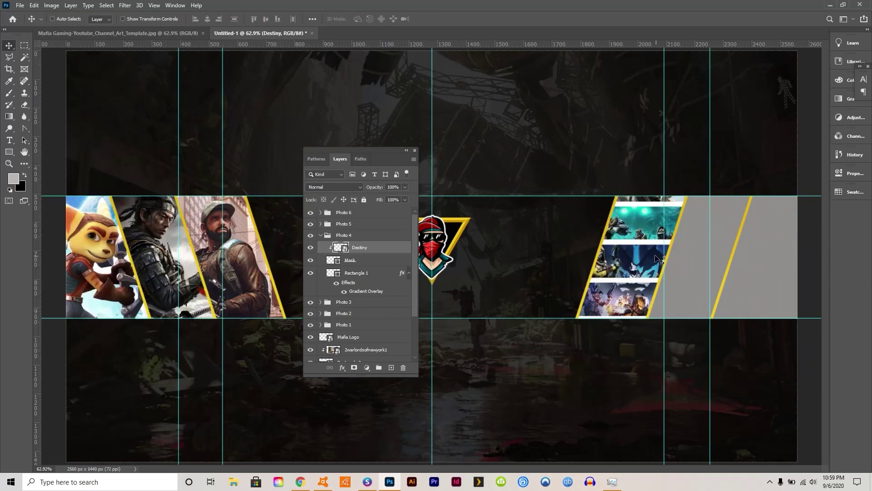
{"action": "mouse_move", "coordinate": [658, 260]}
{"action": "left_mouse_down"}
{"action": "mouse_move", "coordinate": [585, 246]}
{"action": "mouse_move", "coordinate": [662, 247]}
{"action": "left_mouse_up"}
{"action": "left_click", "coordinate": [34, 6]}
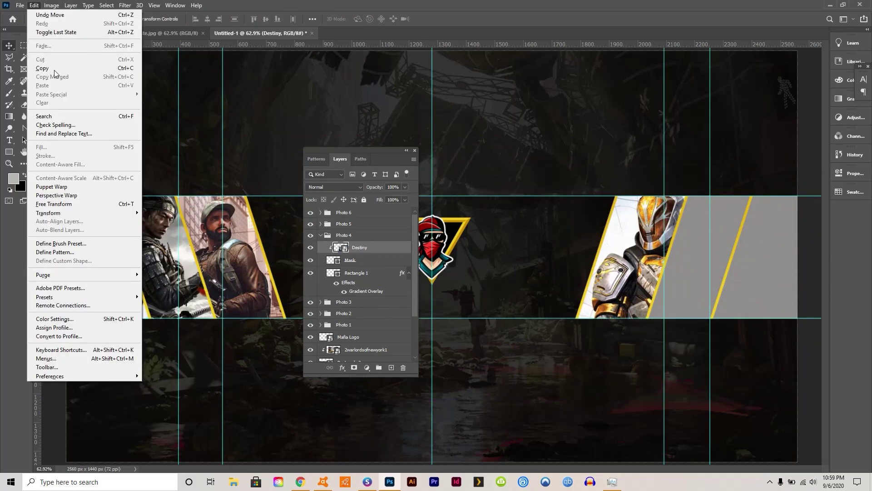
{"action": "left_click", "coordinate": [54, 203]}
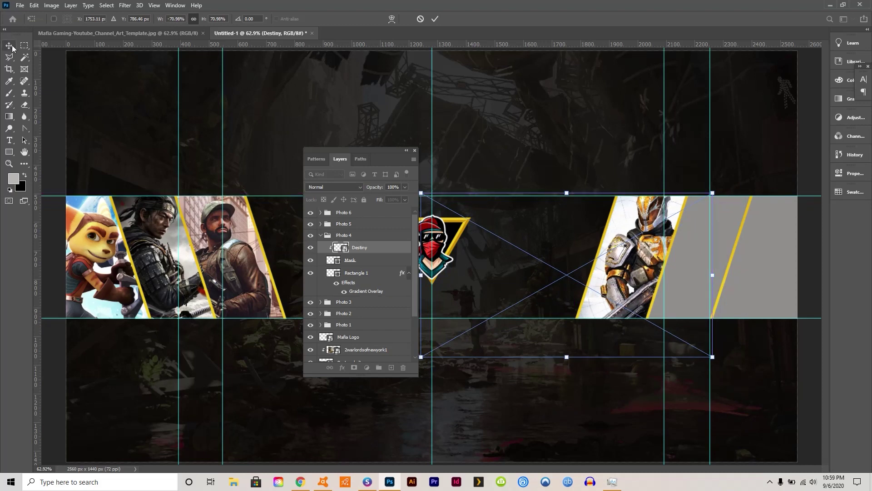
{"action": "left_click", "coordinate": [12, 48]}
Place the Call of Duty Cold War image as an embedded layer and move it over the slanted panels.
{"action": "left_click_drag", "start_coordinate": [368, 150], "coordinate": [726, 347]}
{"action": "left_click", "coordinate": [20, 5]}
{"action": "left_click", "coordinate": [43, 190]}
{"action": "left_click", "coordinate": [150, 84]}
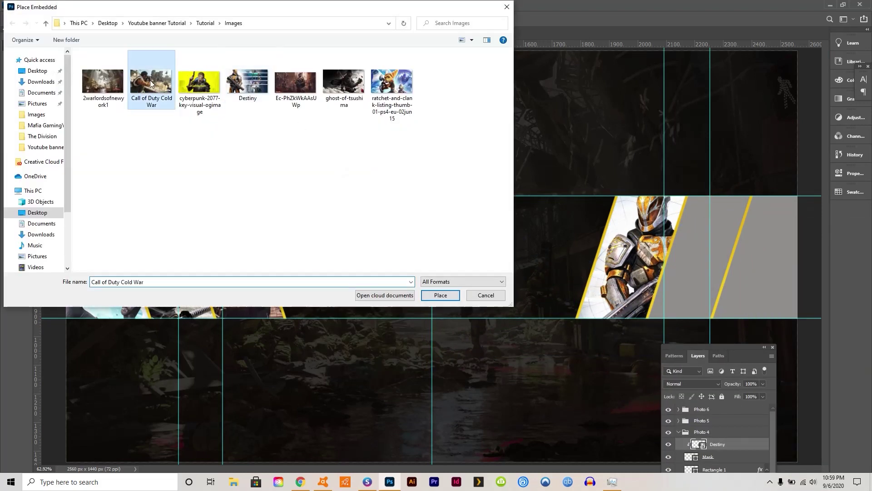
{"action": "left_click", "coordinate": [440, 294]}
{"action": "left_click_drag", "start_coordinate": [563, 244], "coordinate": [748, 243]}
{"action": "key", "text": "Return"}
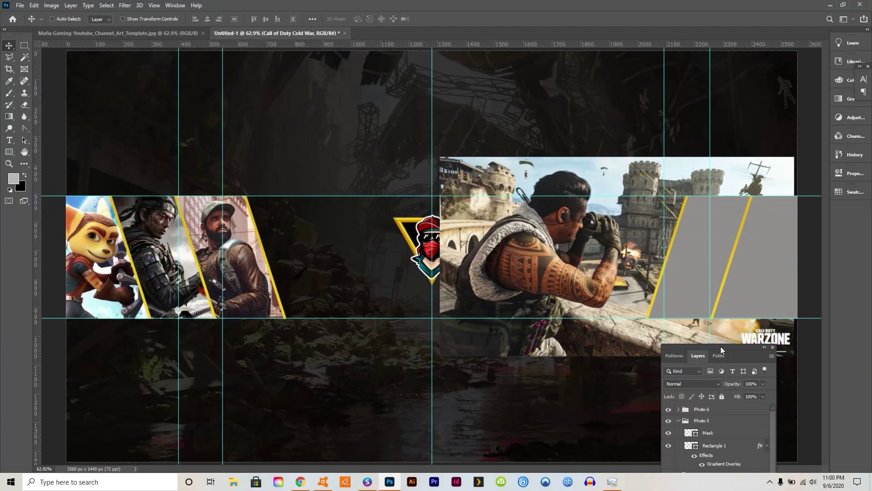
Move the Call of Duty Cold War layer above Mask in the Photo 5 group and clip it to Mask.
{"action": "left_click_drag", "start_coordinate": [721, 348], "coordinate": [735, 136]}
{"action": "left_click_drag", "start_coordinate": [743, 276], "coordinate": [730, 219]}
{"action": "left_click", "coordinate": [729, 228], "text": "alt"}
{"action": "left_click_drag", "start_coordinate": [724, 137], "coordinate": [314, 146]}
Shift the Call of Duty Cold War image within the Photo 5 panel and flip it horizontally.
{"action": "left_click_drag", "start_coordinate": [692, 276], "coordinate": [645, 276]}
{"action": "left_click", "coordinate": [34, 5]}
{"action": "mouse_move", "coordinate": [48, 213]}
{"action": "left_click", "coordinate": [182, 354]}
Scale the Call of Duty Cold War image to about 65% and position the man with binoculars in the Photo 5 panel.
{"action": "left_click", "coordinate": [34, 5]}
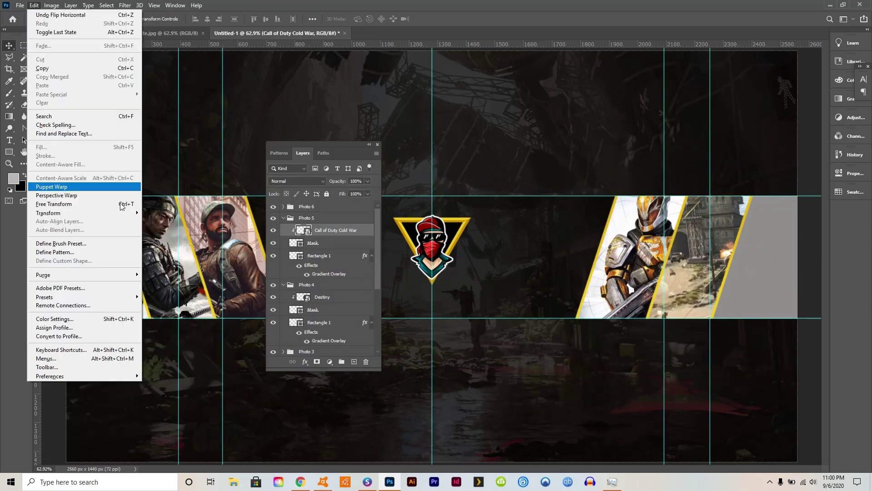
{"action": "mouse_move", "coordinate": [116, 214]}
{"action": "left_click", "coordinate": [184, 227]}
{"action": "left_click_drag", "start_coordinate": [565, 158], "coordinate": [647, 203]}
{"action": "left_click_drag", "start_coordinate": [741, 218], "coordinate": [636, 205]}
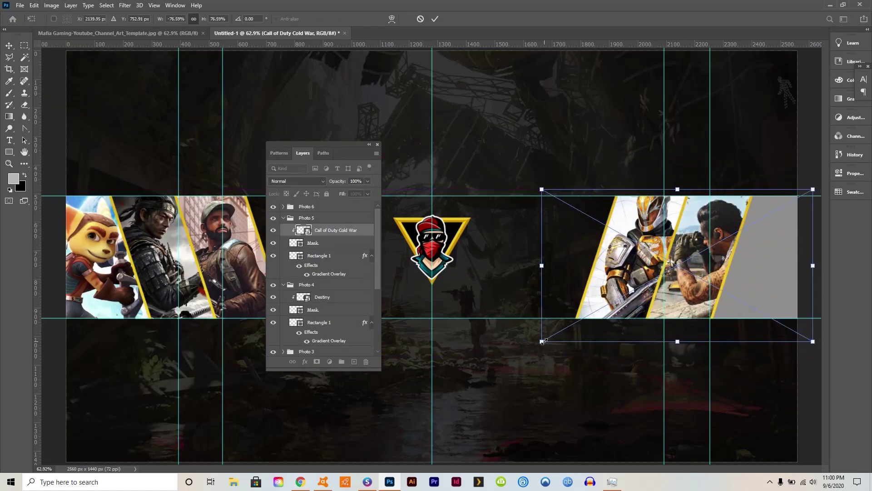
{"action": "left_click_drag", "start_coordinate": [542, 341], "coordinate": [581, 320]}
{"action": "left_click_drag", "start_coordinate": [641, 268], "coordinate": [619, 270]}
{"action": "left_click_drag", "start_coordinate": [557, 191], "coordinate": [562, 193]}
{"action": "left_click", "coordinate": [9, 46]}
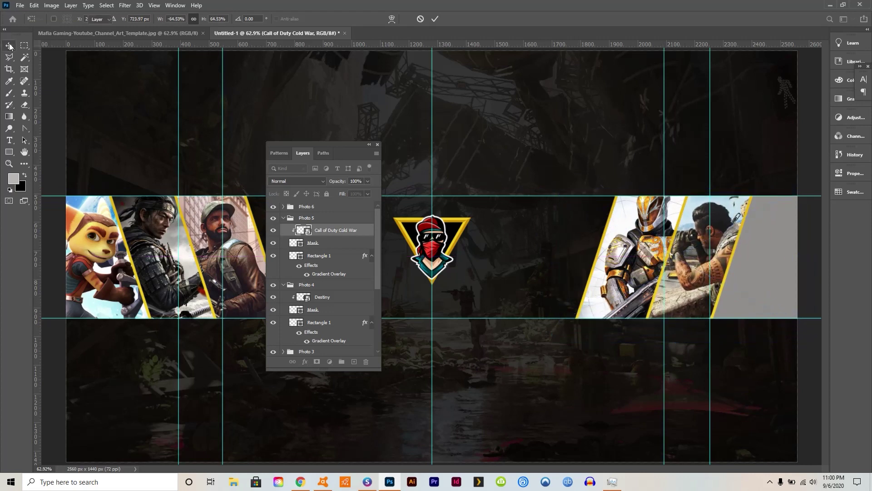
Place the cyberpunk-2077-key-visual-ogimage file above Mask in the Photo 6 group, over its panel, and clip it to Mask.
{"action": "left_click", "coordinate": [283, 218]}
{"action": "left_click", "coordinate": [283, 206]}
{"action": "left_click", "coordinate": [322, 220]}
{"action": "left_click", "coordinate": [19, 6]}
{"action": "left_click", "coordinate": [67, 187]}
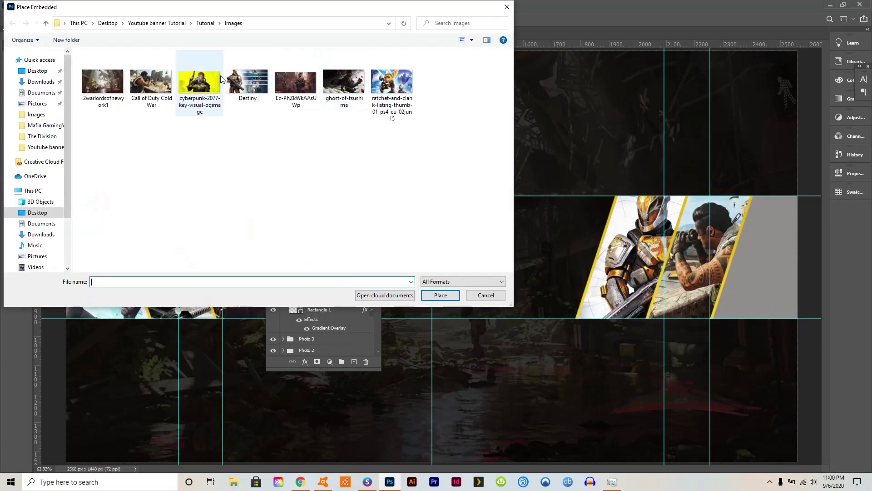
{"action": "left_click", "coordinate": [208, 84]}
{"action": "left_click", "coordinate": [441, 296]}
{"action": "left_click_drag", "start_coordinate": [530, 290], "coordinate": [724, 291]}
{"action": "left_click", "coordinate": [326, 225], "text": "alt"}
Flip the Cyberpunk image horizontally and move it so the character shows in the Photo 6 panel.
{"action": "left_click", "coordinate": [34, 6]}
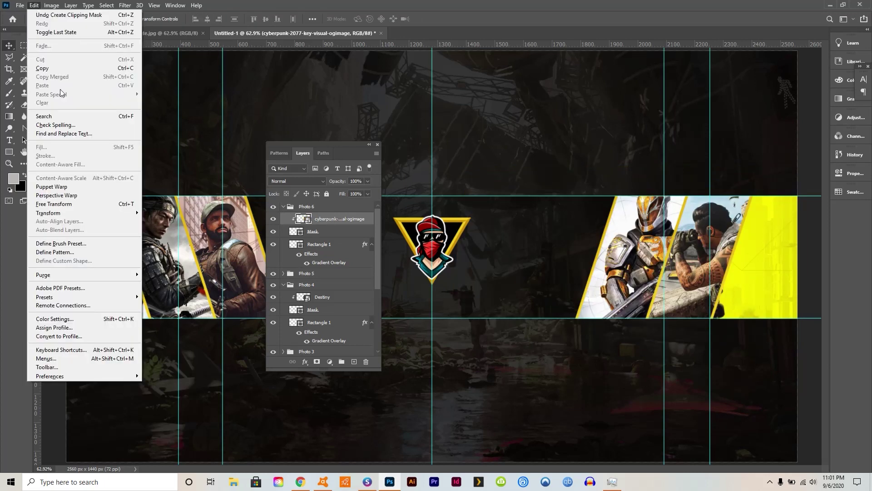
{"action": "mouse_move", "coordinate": [60, 213]}
{"action": "left_click", "coordinate": [182, 354]}
{"action": "left_click_drag", "start_coordinate": [641, 287], "coordinate": [791, 307]}
Scale up the Cyberpunk image slightly and recentre the character in the Photo 6 panel.
{"action": "left_click", "coordinate": [34, 5]}
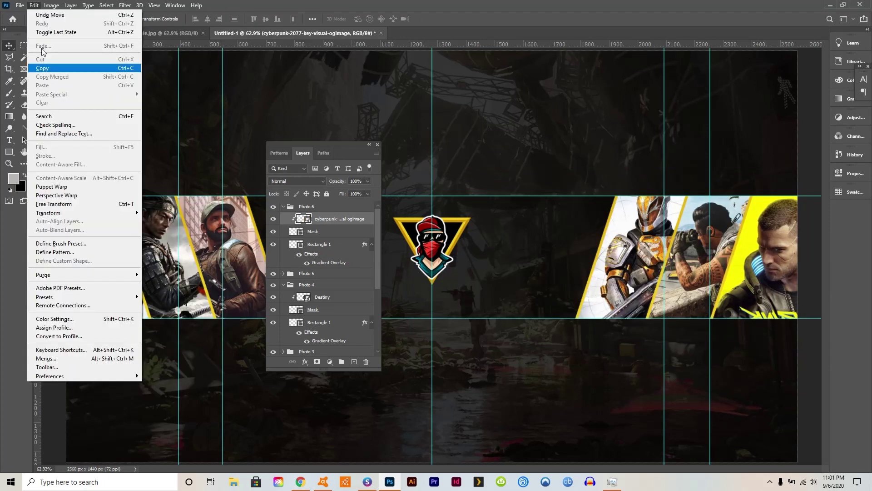
{"action": "left_click", "coordinate": [157, 227]}
{"action": "left_click_drag", "start_coordinate": [635, 191], "coordinate": [601, 176]}
{"action": "left_click_drag", "start_coordinate": [737, 275], "coordinate": [746, 289]}
{"action": "key", "text": "Return"}
{"action": "left_click_drag", "start_coordinate": [340, 146], "coordinate": [852, 214]}
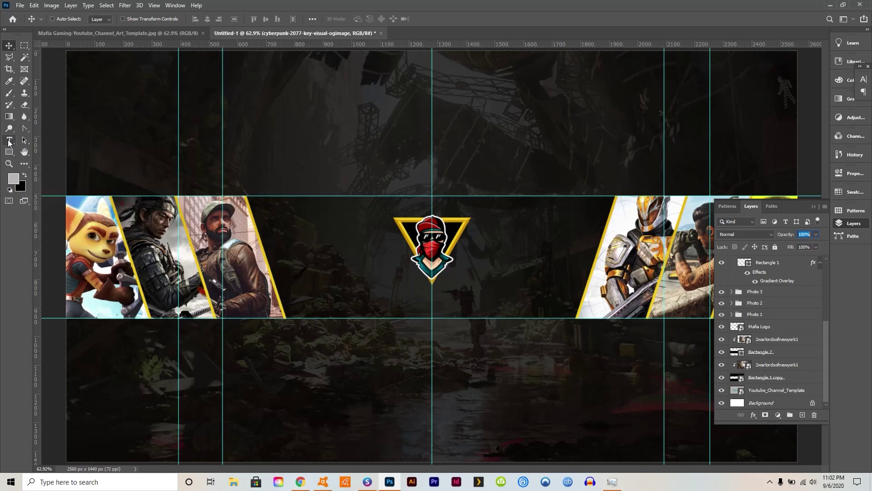
Add the text "MAFIA GAMING" below the logo on a new layer above the collapsed Photo 6 group.
{"action": "key", "text": "t"}
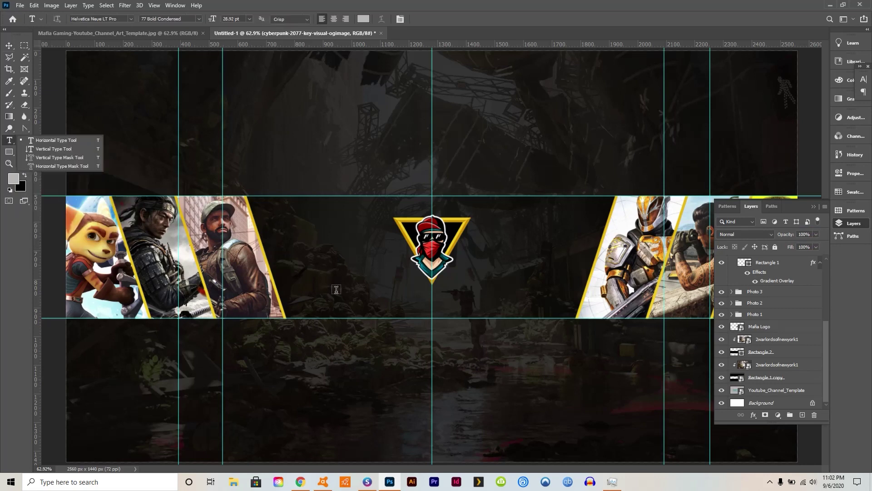
{"action": "left_click_drag", "start_coordinate": [831, 337], "coordinate": [841, 271]}
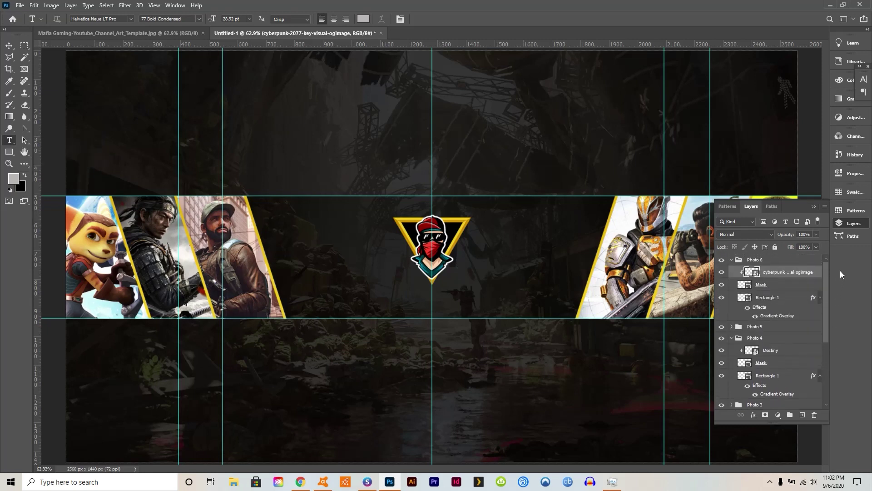
{"action": "left_click", "coordinate": [732, 260]}
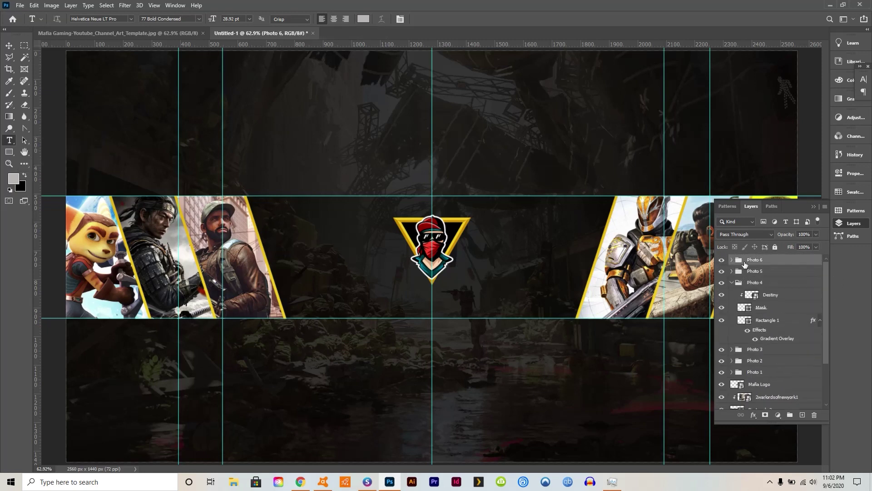
{"action": "left_click", "coordinate": [802, 415]}
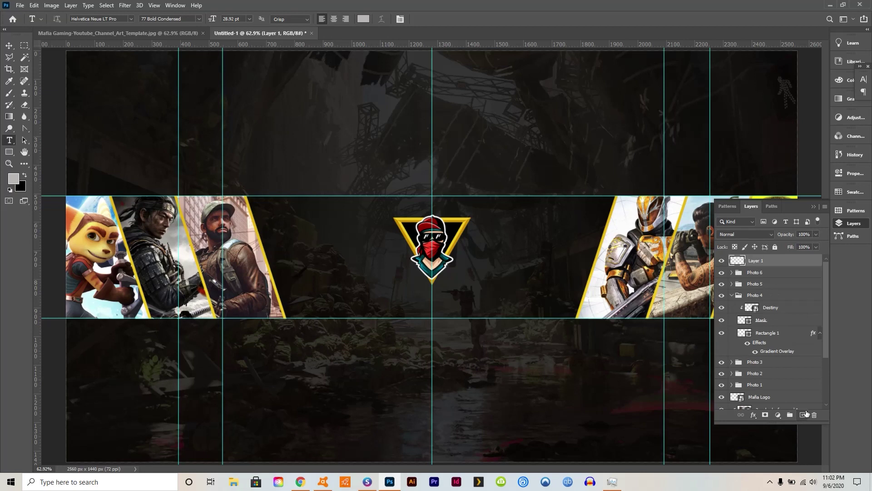
{"action": "left_click", "coordinate": [331, 291]}
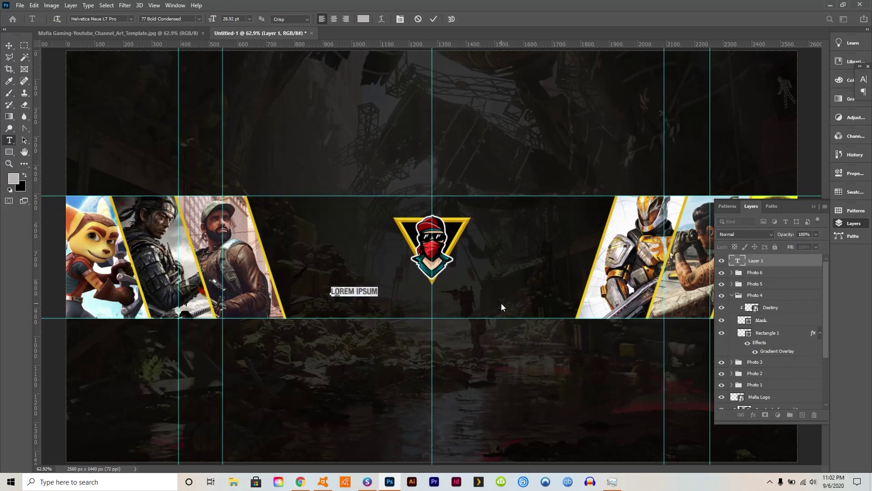
{"action": "type", "text": "MAFIA"}
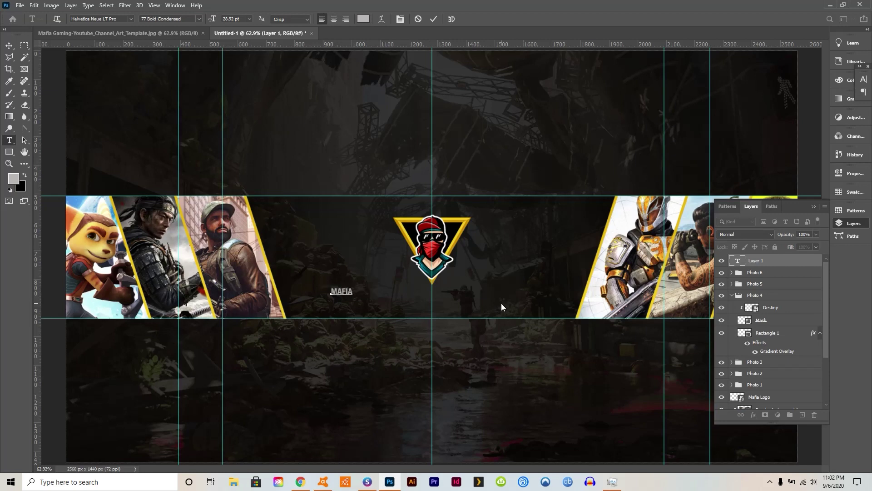
{"action": "type", "text": " GAMING"}
Set the MAFIA GAMING text size to 64 pt and move the text beneath the Mafia logo.
{"action": "left_click_drag", "start_coordinate": [384, 290], "coordinate": [328, 290]}
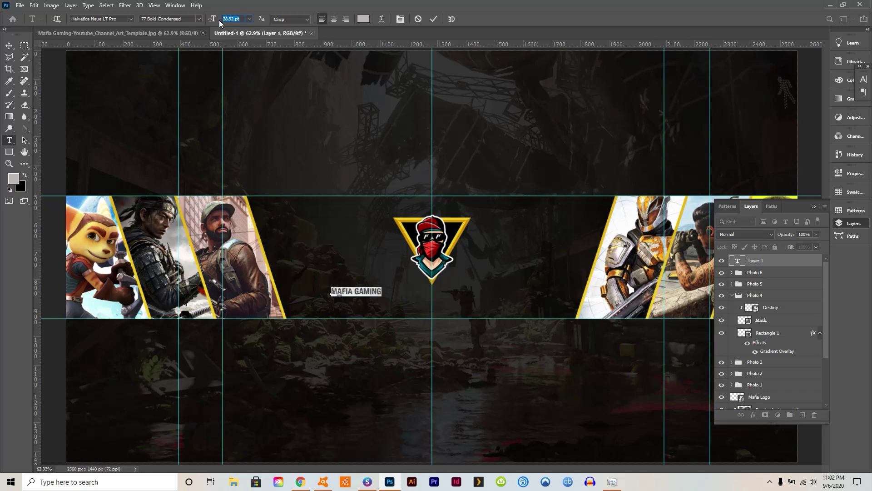
{"action": "key", "text": "Up"}
{"action": "key", "text": "Up"}
{"action": "key", "text": "Up"}
{"action": "key", "text": "Up"}
{"action": "key", "text": "Up"}
{"action": "key", "text": "Up"}
{"action": "key", "text": "Up"}
{"action": "key", "text": "Up"}
{"action": "key", "text": "Up"}
{"action": "key", "text": "Up"}
{"action": "key", "text": "Up"}
{"action": "key", "text": "Up"}
{"action": "key", "text": "Up"}
{"action": "key", "text": "Up"}
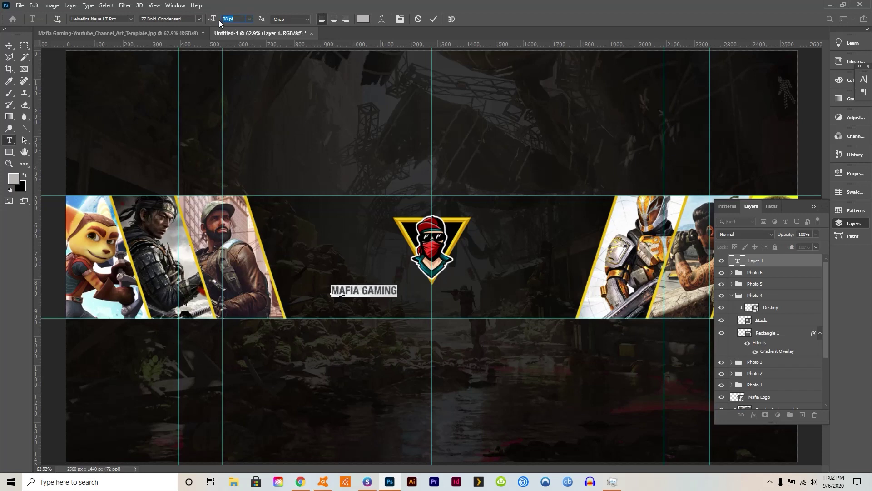
{"action": "key", "text": "Up"}
{"action": "key", "text": "Up"}
{"action": "key", "text": "Up"}
{"action": "key", "text": "Up"}
{"action": "key", "text": "Up"}
{"action": "key", "text": "Up"}
{"action": "key", "text": "Up"}
{"action": "key", "text": "Up"}
{"action": "key", "text": "Up"}
{"action": "key", "text": "Up"}
{"action": "key", "text": "Up"}
{"action": "key", "text": "Up"}
{"action": "key", "text": "Up"}
{"action": "key", "text": "Up"}
{"action": "key", "text": "Up"}
{"action": "key", "text": "Up"}
{"action": "key", "text": "Up"}
{"action": "key", "text": "Up"}
{"action": "key", "text": "Up"}
{"action": "key", "text": "Up"}
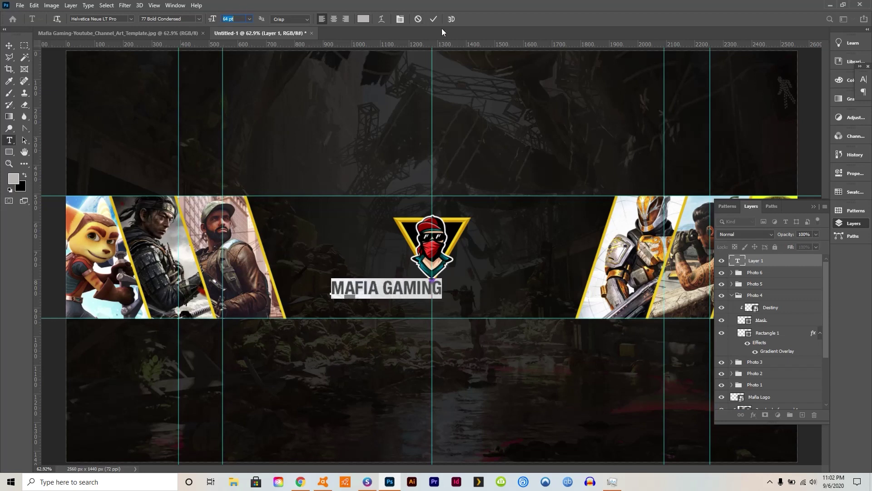
{"action": "left_click", "coordinate": [9, 46]}
{"action": "left_click_drag", "start_coordinate": [391, 293], "coordinate": [444, 298]}
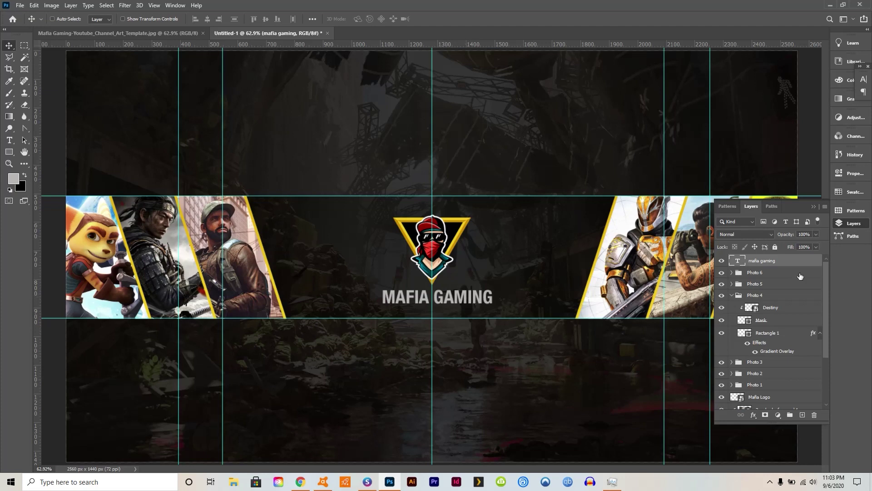
Collapse the Photo 4 group and move the Mafia Logo layer to the top of the layer stack.
{"action": "left_click", "coordinate": [734, 298]}
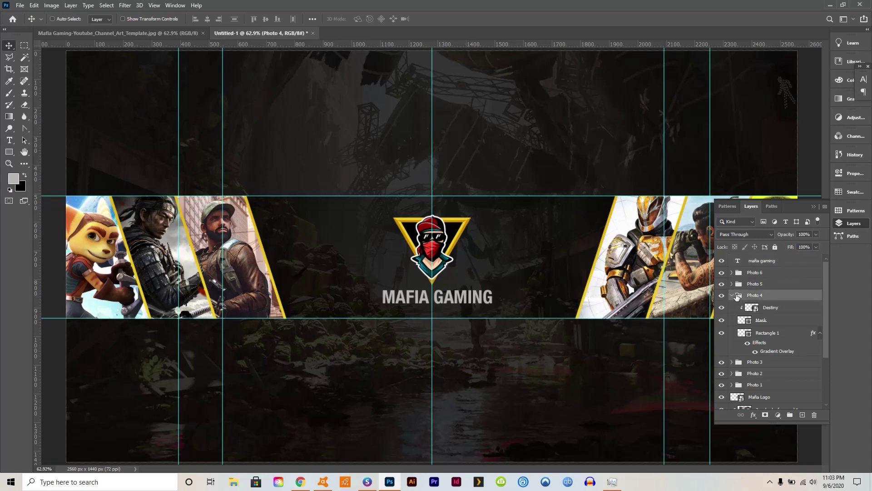
{"action": "left_click", "coordinate": [732, 296]}
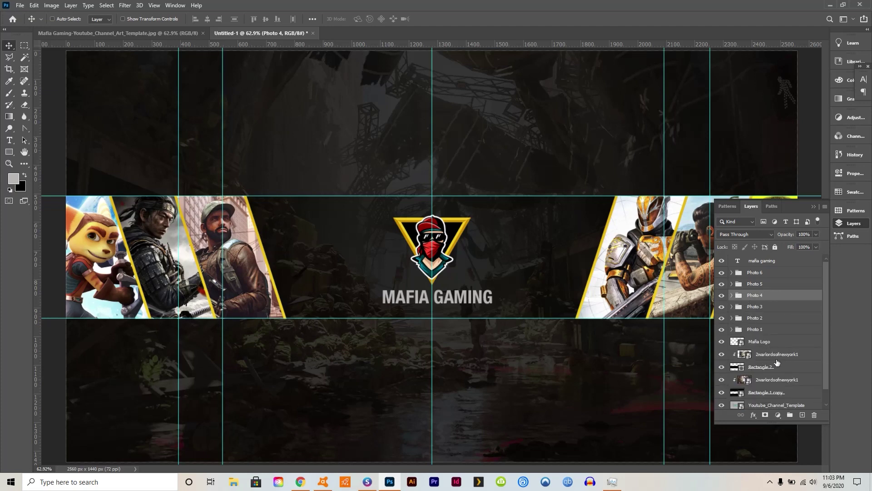
{"action": "left_click_drag", "start_coordinate": [763, 344], "coordinate": [784, 254]}
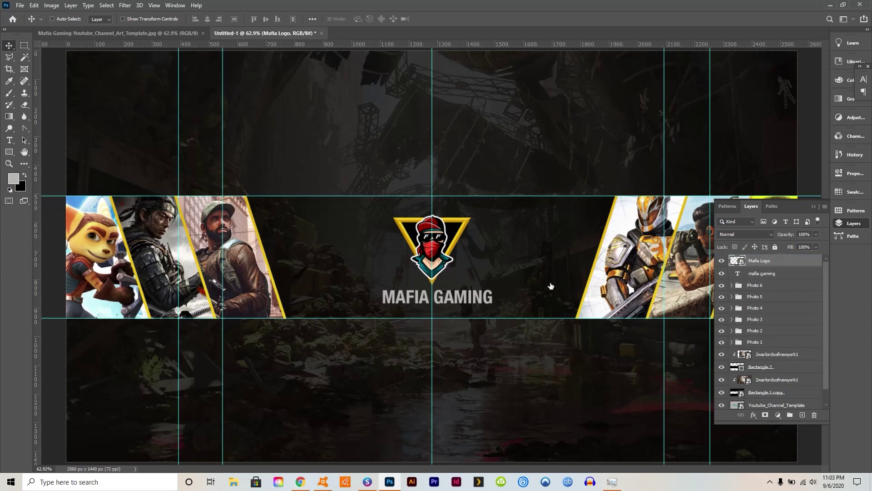
Align the horizontal centres of the MAFIA GAMING text and Mafia Logo, and move both onto the vertical centre guide.
{"action": "left_click", "coordinate": [486, 303], "text": "ctrl"}
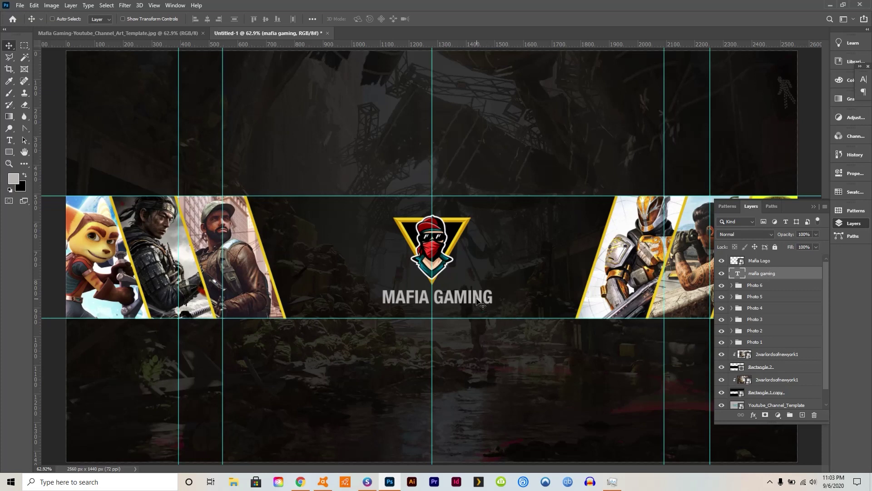
{"action": "left_click_drag", "start_coordinate": [477, 300], "coordinate": [467, 298]}
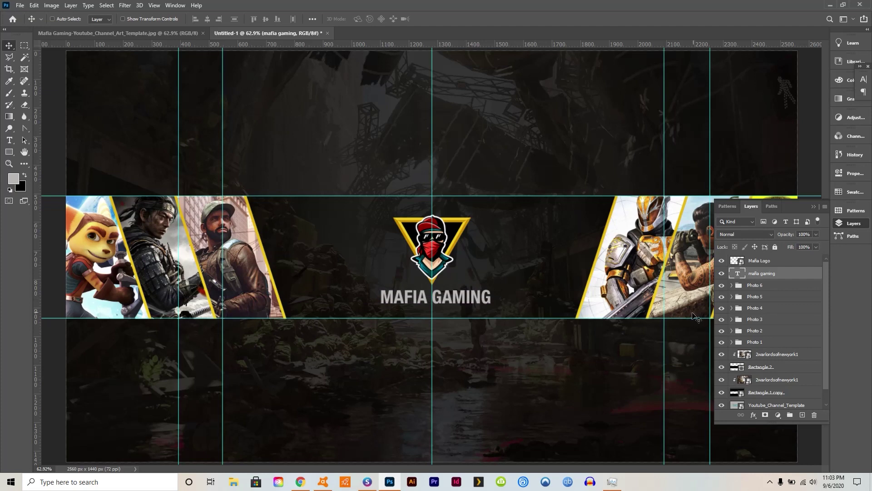
{"action": "left_click", "coordinate": [766, 262], "text": "shift"}
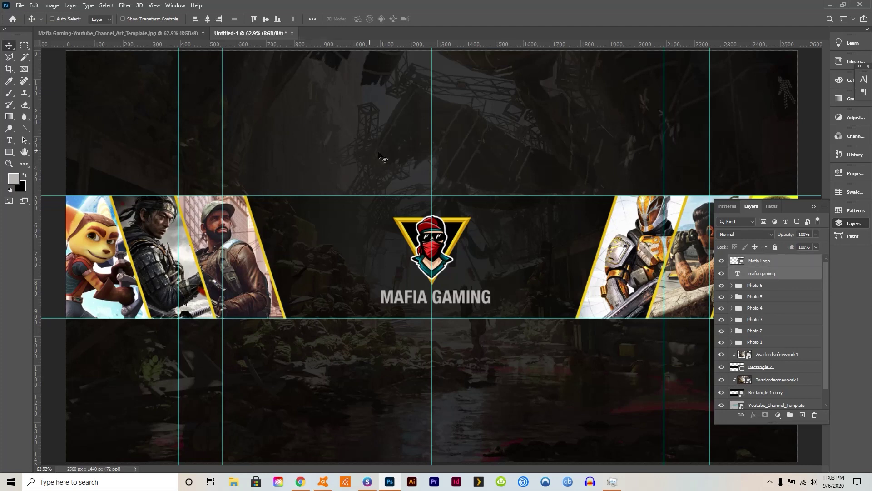
{"action": "left_click", "coordinate": [207, 20]}
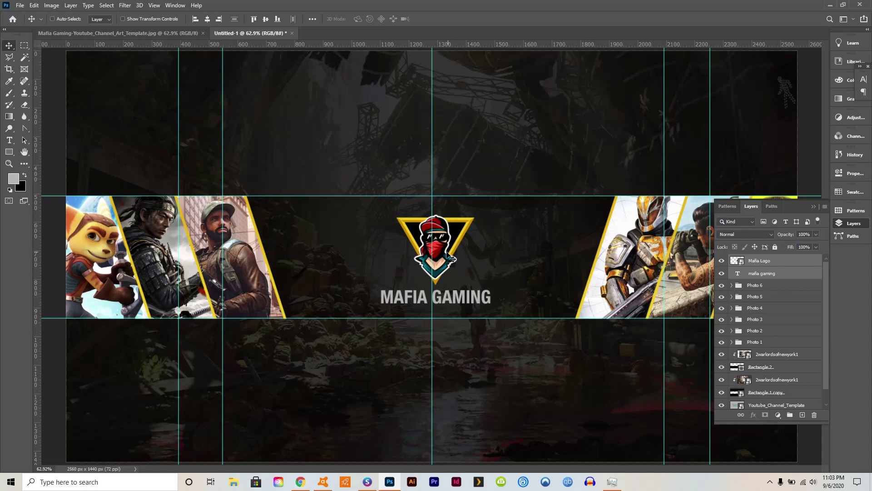
{"action": "left_click_drag", "start_coordinate": [453, 259], "coordinate": [445, 255]}
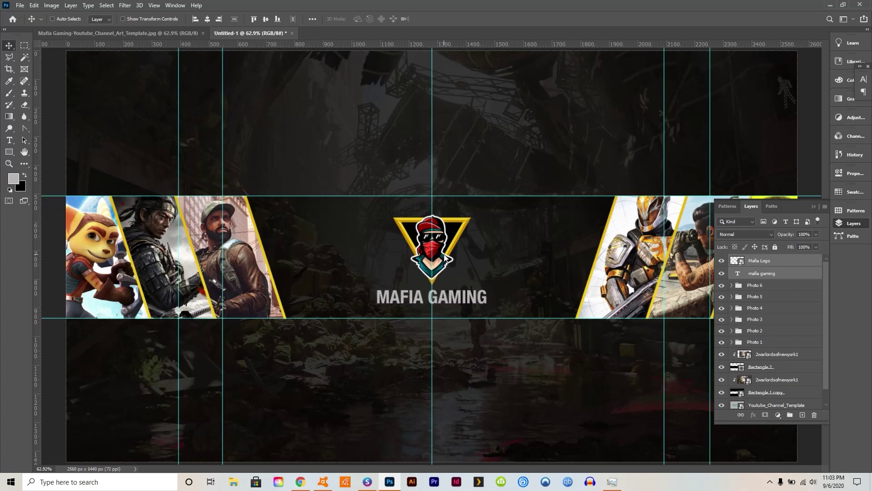
Change the MAFIA GAMING text to the One Slice Regular font with centred alignment.
{"action": "left_click", "coordinate": [9, 140]}
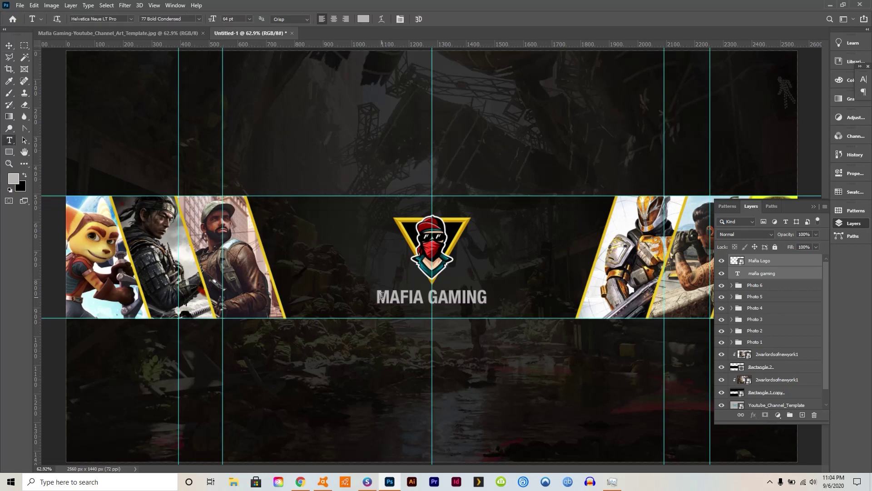
{"action": "left_click_drag", "start_coordinate": [380, 297], "coordinate": [489, 299]}
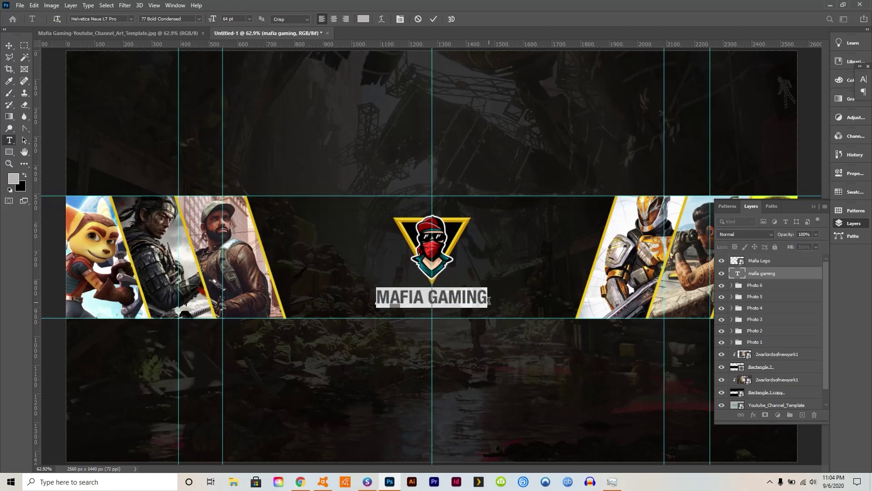
{"action": "left_click", "coordinate": [113, 18]}
{"action": "type", "text": "One"}
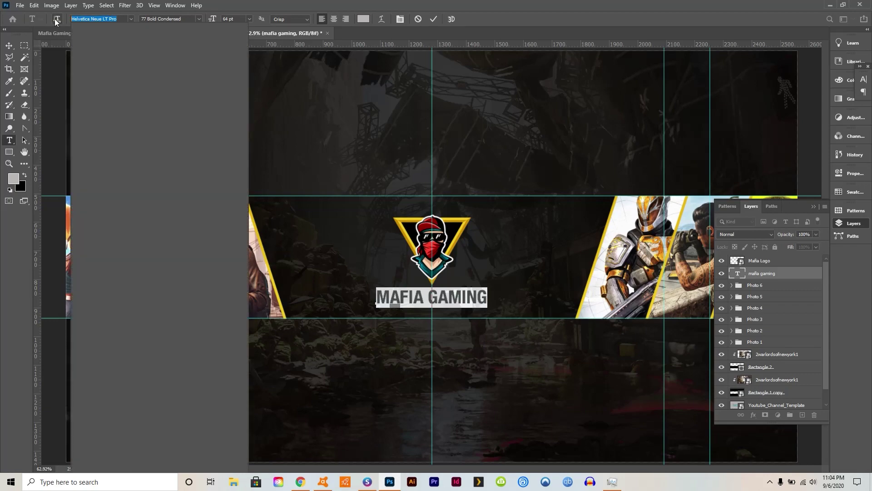
{"action": "type", "text": " Sli"}
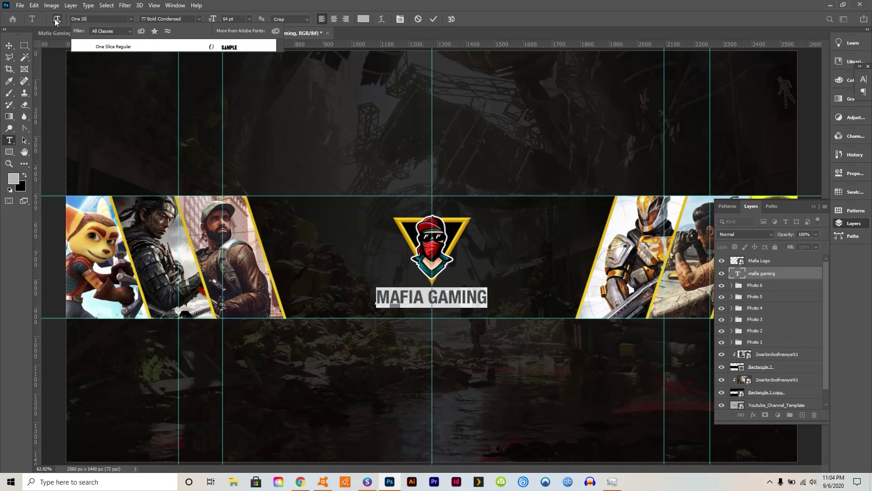
{"action": "key", "text": "Escape"}
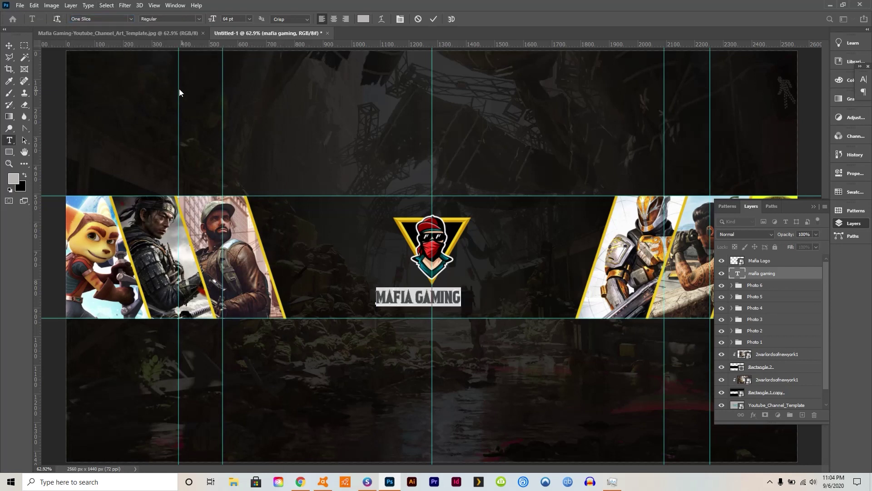
{"action": "left_click_drag", "start_coordinate": [240, 19], "coordinate": [222, 19]}
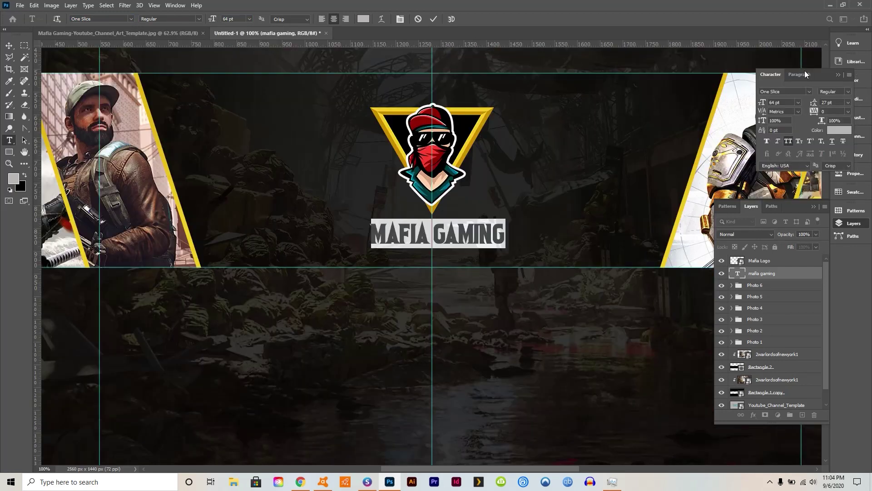
Set the tracking of the MAFIA GAMING text to 60 and commit the text edit.
{"action": "left_click_drag", "start_coordinate": [805, 70], "coordinate": [644, 125]}
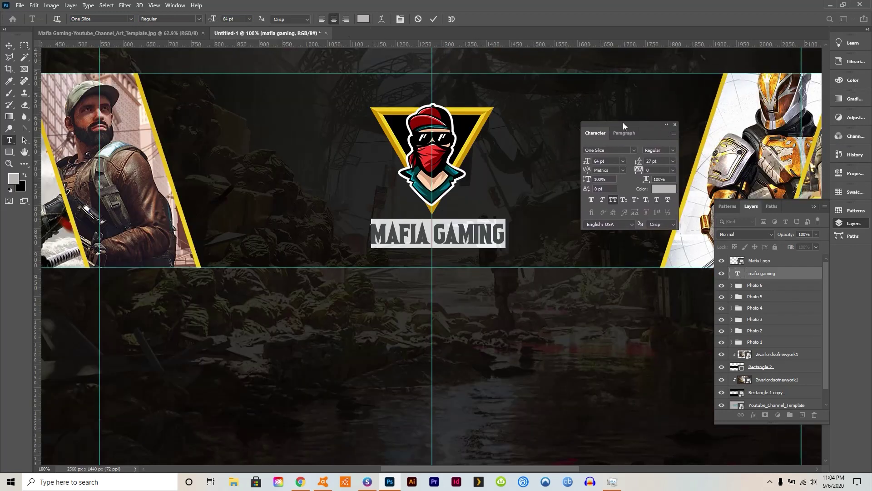
{"action": "left_click", "coordinate": [400, 19]}
{"action": "left_click", "coordinate": [399, 19]}
{"action": "left_click", "coordinate": [399, 19]}
{"action": "left_click", "coordinate": [399, 18]}
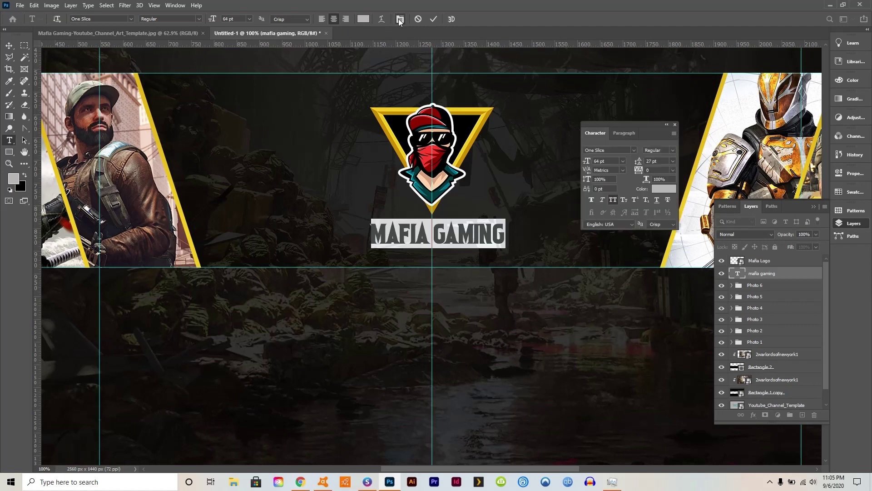
{"action": "left_click", "coordinate": [645, 172]}
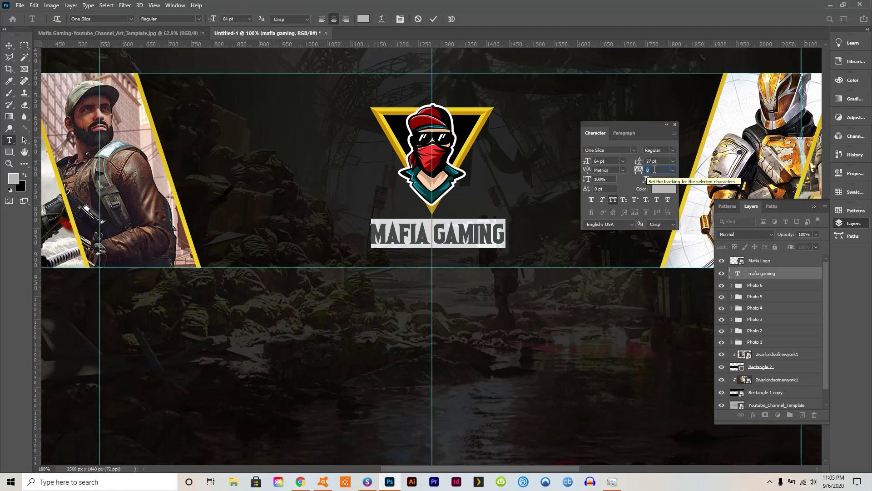
{"action": "type", "text": "60"}
{"action": "key", "text": "Return"}
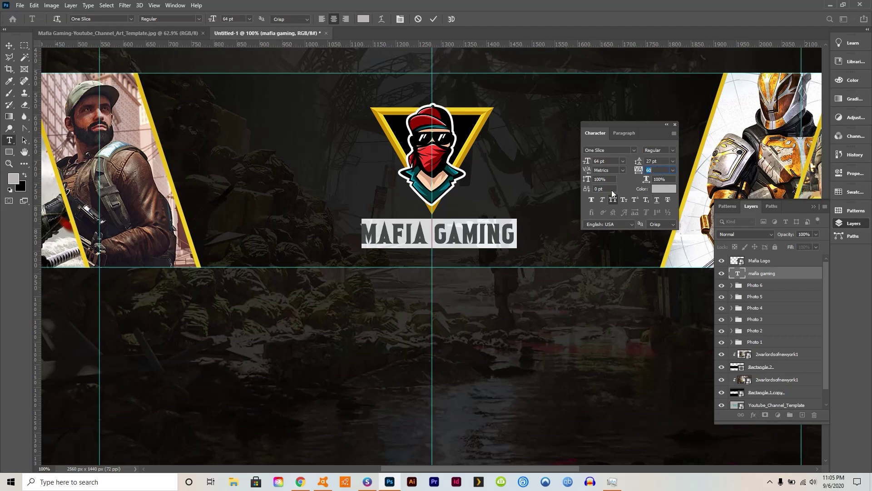
{"action": "left_click", "coordinate": [9, 46]}
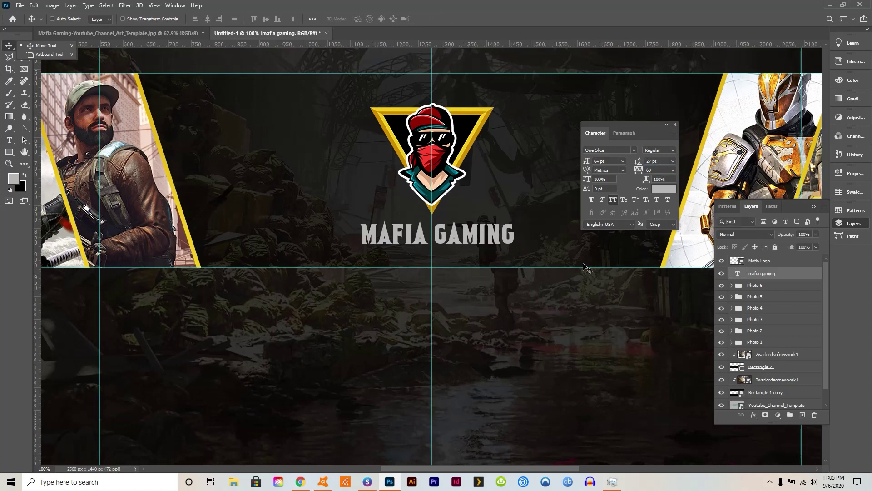
Add an inner Bevel & Emboss effect to the mafia gaming layer with 615% depth and 0 px size.
{"action": "right_click", "coordinate": [772, 275]}
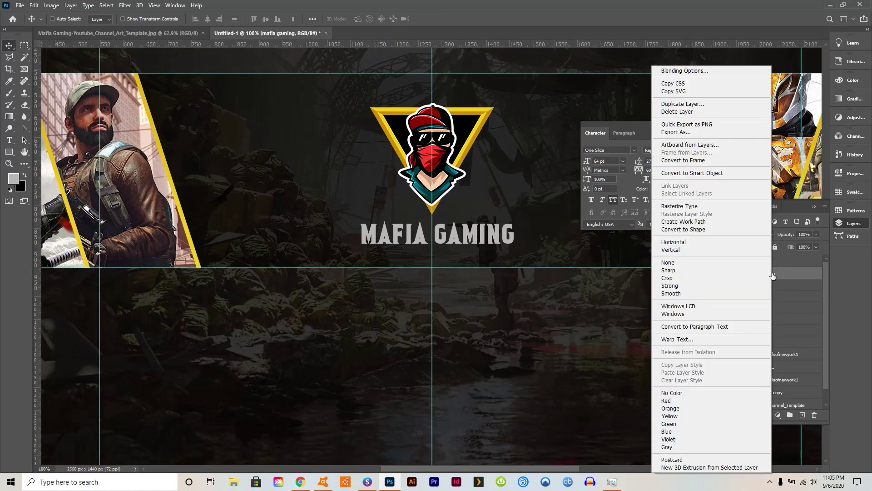
{"action": "left_click", "coordinate": [696, 70]}
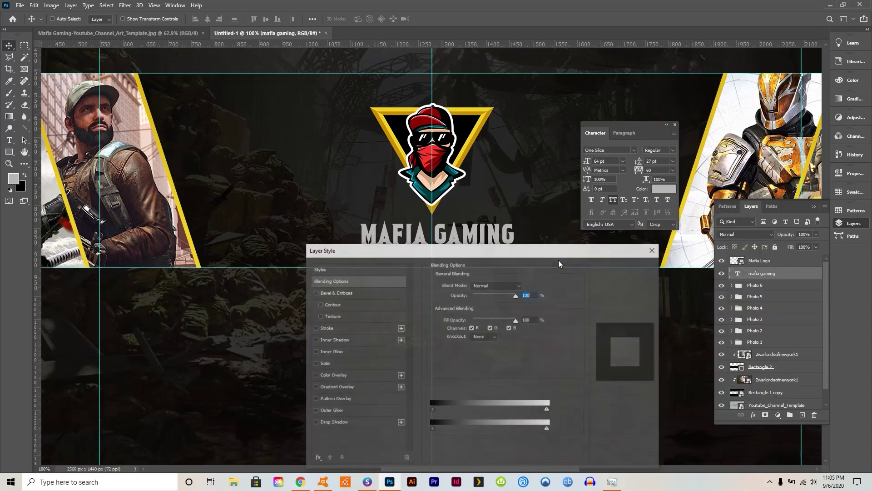
{"action": "left_click_drag", "start_coordinate": [482, 253], "coordinate": [703, 245]}
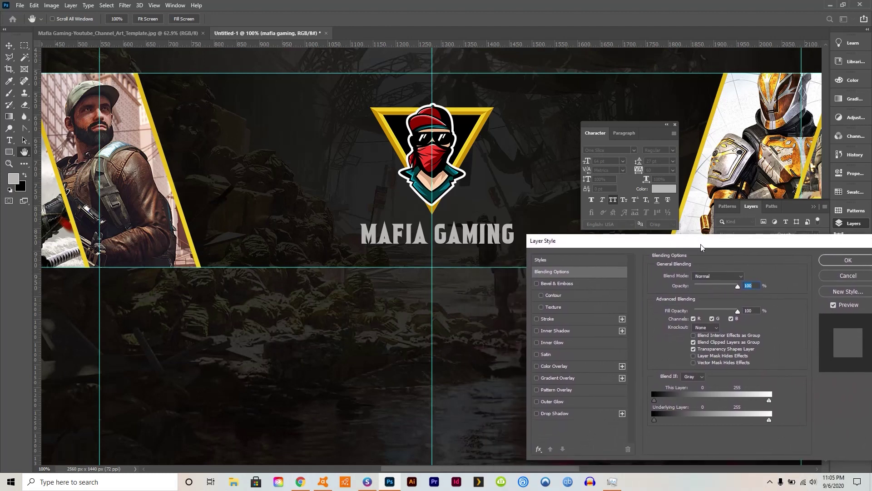
{"action": "left_click", "coordinate": [537, 284]}
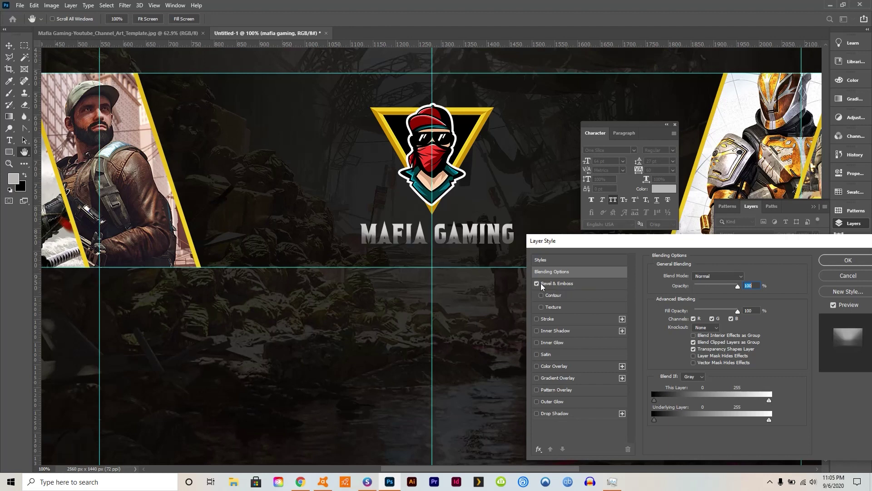
{"action": "left_click", "coordinate": [569, 284]}
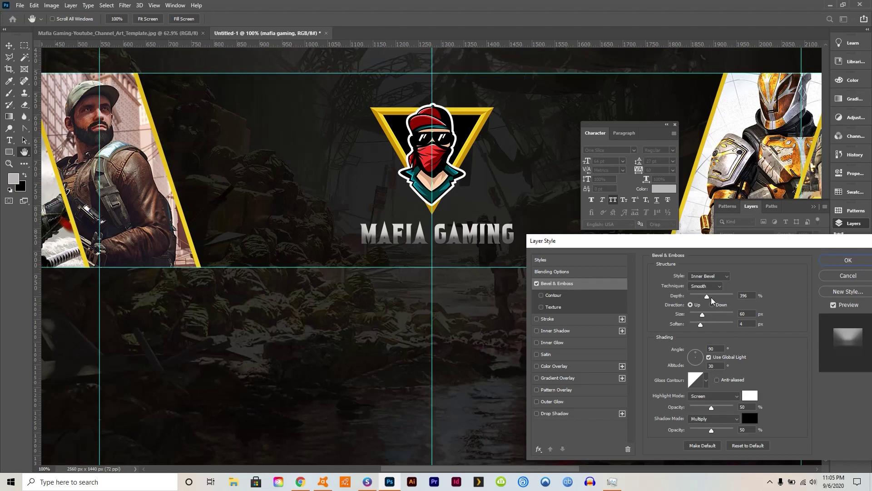
{"action": "left_click_drag", "start_coordinate": [707, 296], "coordinate": [690, 314]}
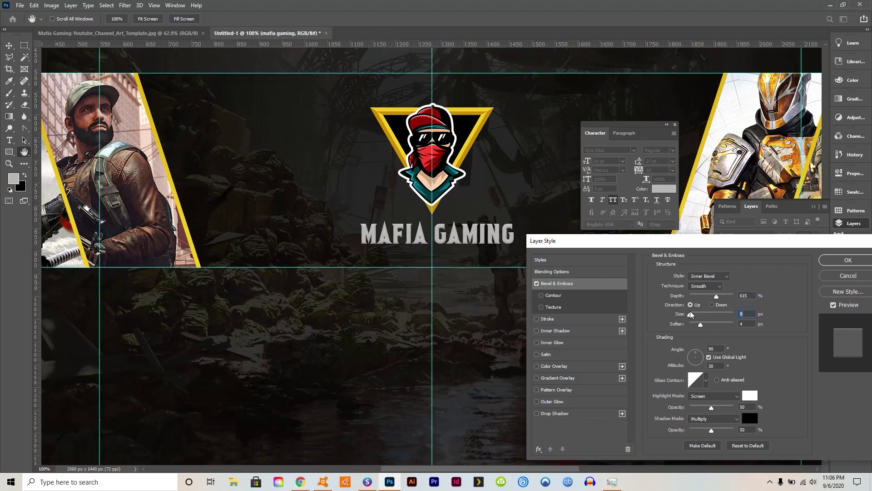
Add a Gradient Overlay whose 0% stop is dark gold cc8d00 sampled from the logo's triangle, with the midpoint at 62%.
{"action": "left_click", "coordinate": [537, 378]}
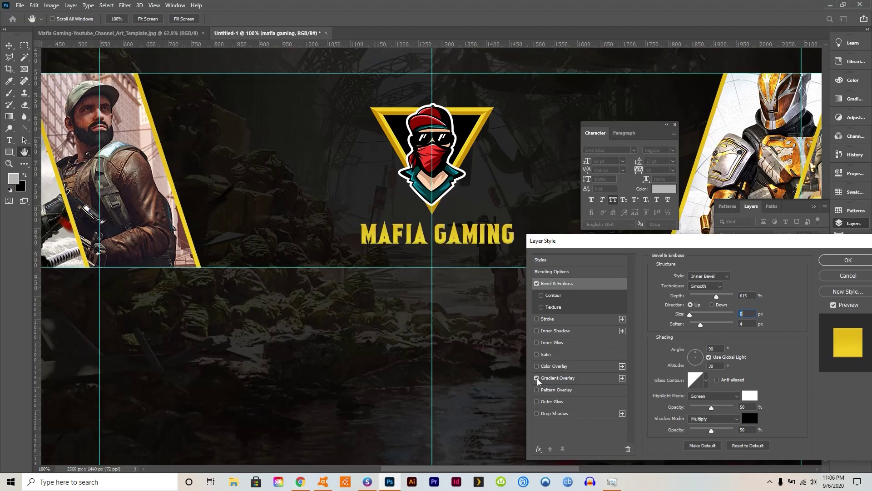
{"action": "left_click", "coordinate": [569, 379]}
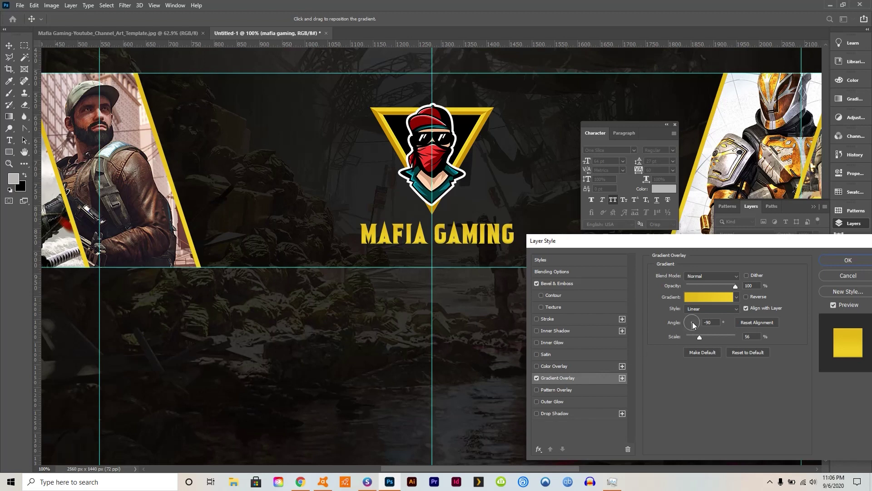
{"action": "left_click", "coordinate": [690, 298]}
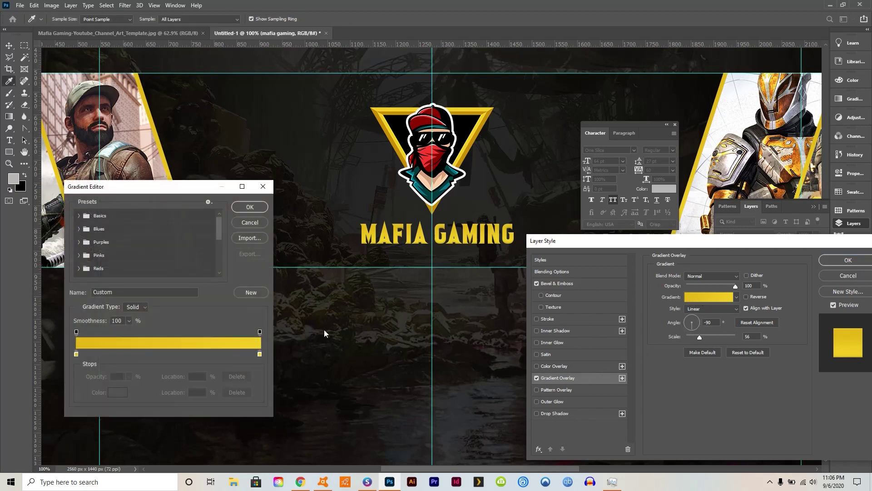
{"action": "left_click", "coordinate": [76, 354]}
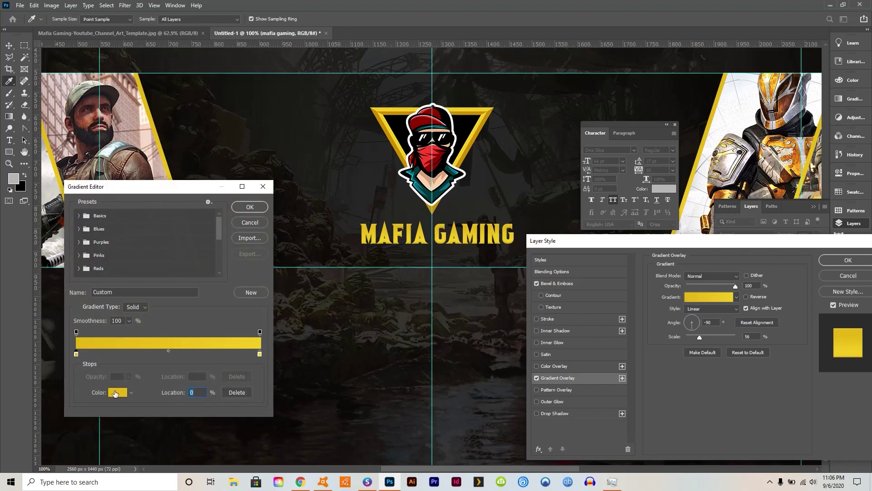
{"action": "left_click", "coordinate": [117, 392]}
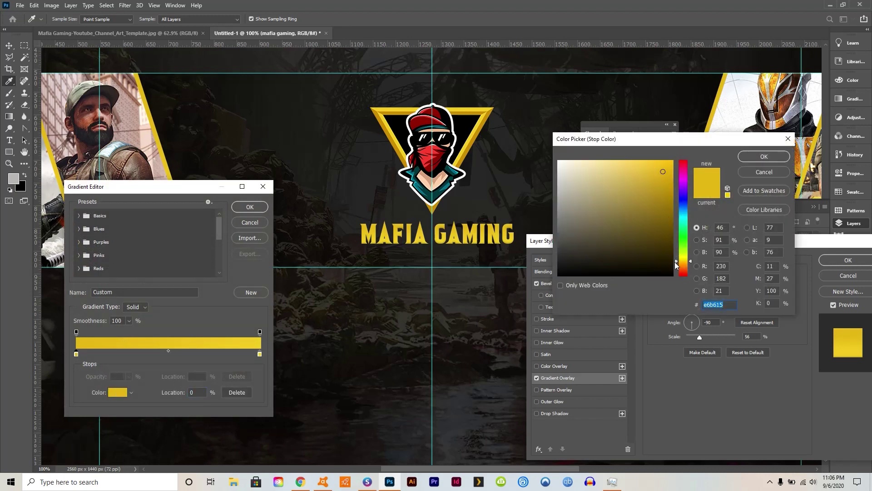
{"action": "left_click_drag", "start_coordinate": [679, 263], "coordinate": [676, 264]}
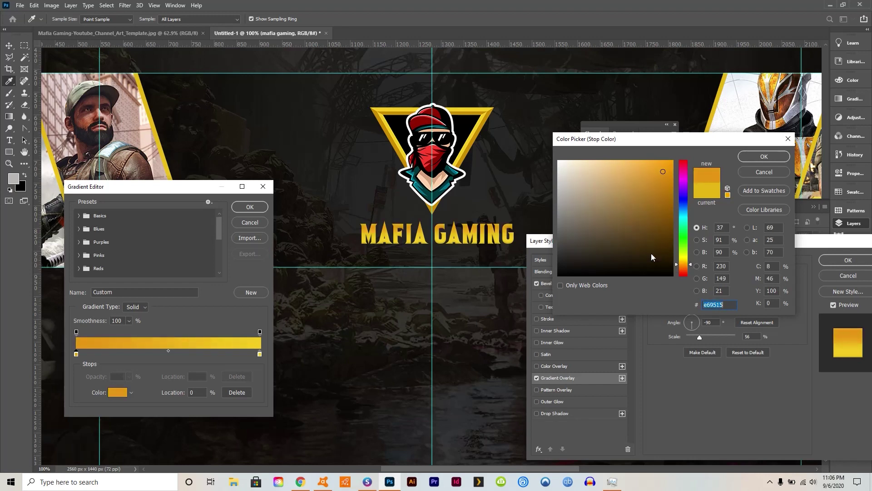
{"action": "left_click", "coordinate": [397, 148]}
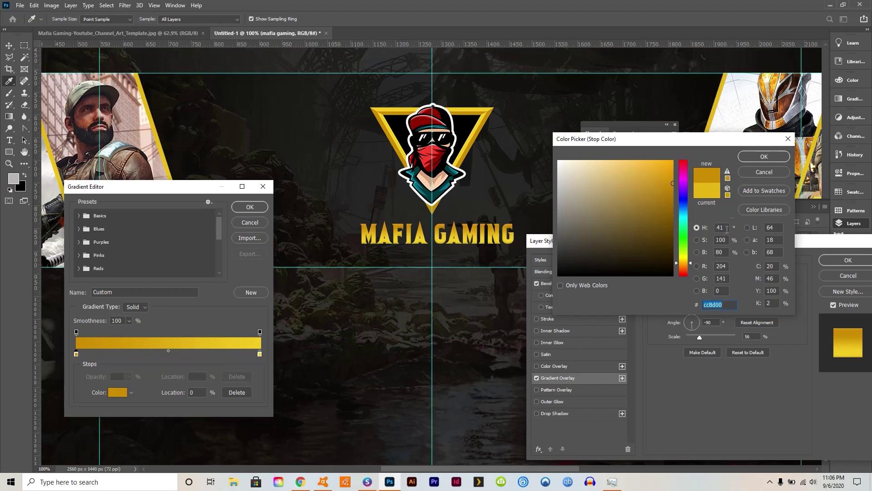
{"action": "left_click", "coordinate": [761, 159]}
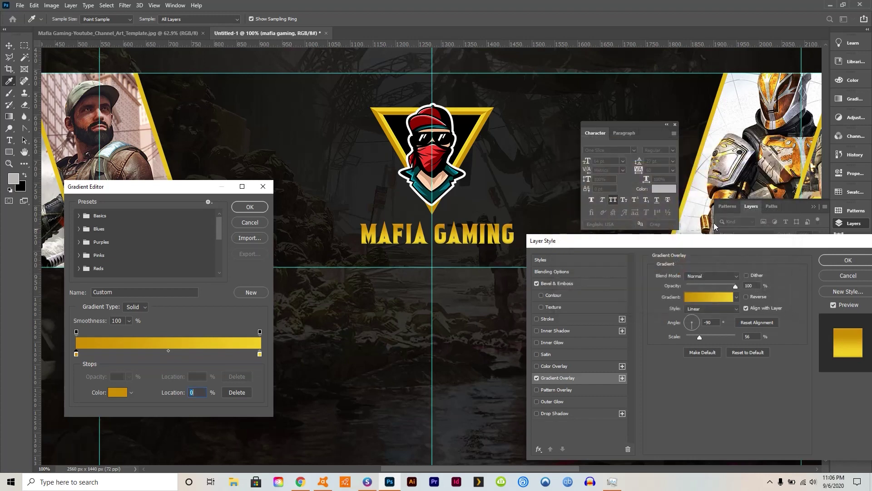
{"action": "left_click", "coordinate": [260, 354]}
{"action": "left_click_drag", "start_coordinate": [169, 351], "coordinate": [191, 351]}
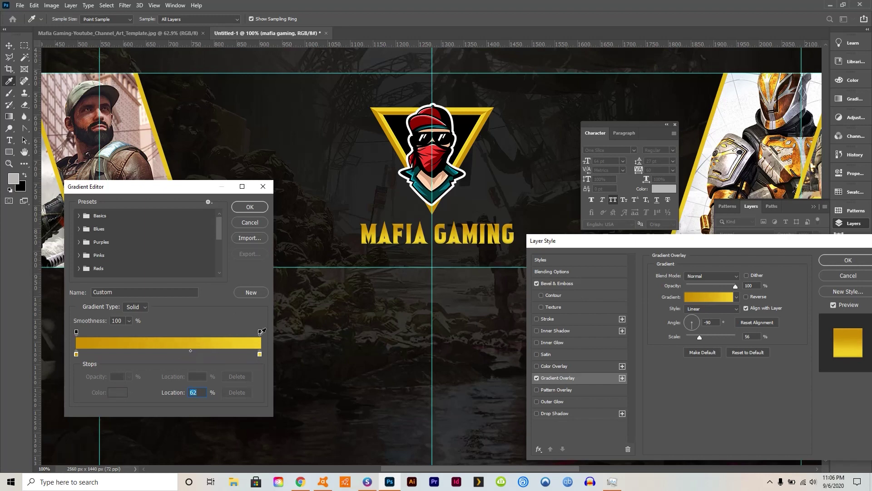
{"action": "left_click", "coordinate": [250, 206]}
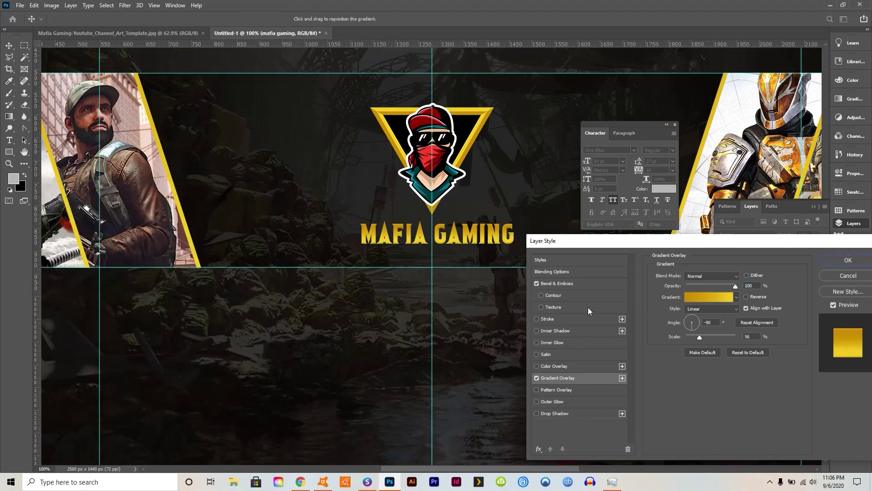
Set the text's Bevel & Emboss depth to 958% and its size to 1 px.
{"action": "left_click", "coordinate": [568, 283]}
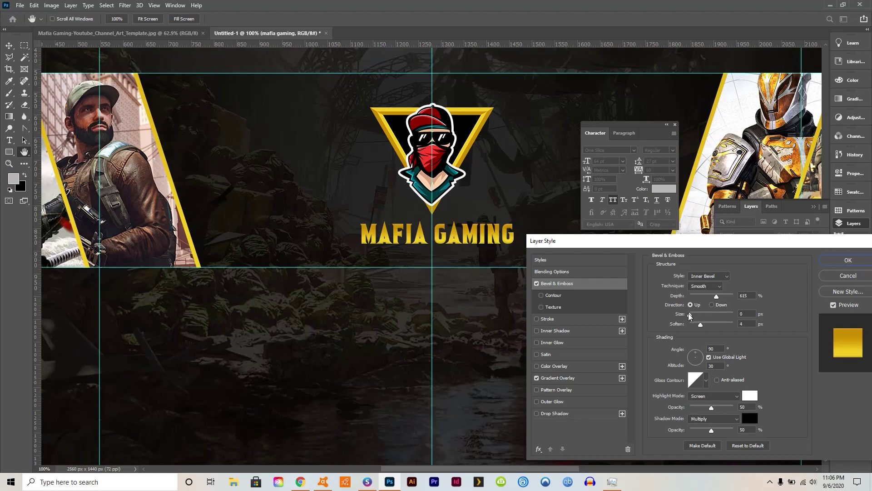
{"action": "left_click_drag", "start_coordinate": [690, 314], "coordinate": [733, 301]}
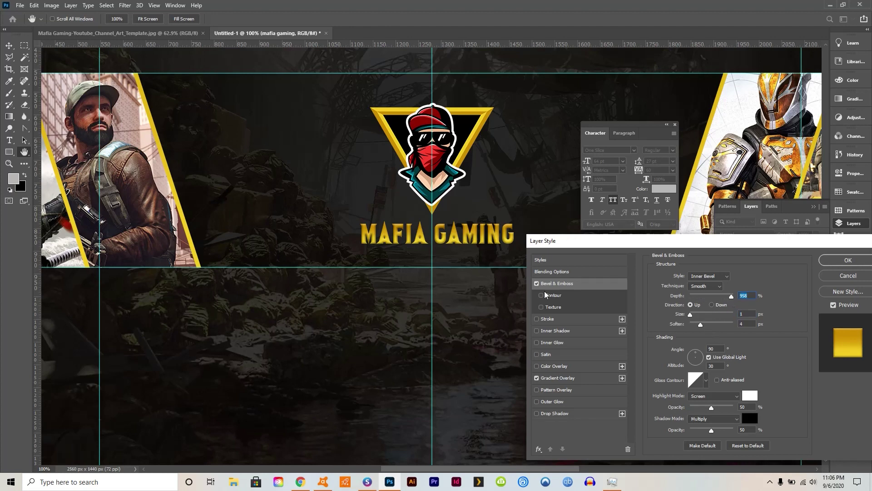
Add a Drop Shadow and a 35% Inner Shadow with zero distance, choke and size, and apply the layer style.
{"action": "left_click", "coordinate": [539, 414]}
{"action": "left_click", "coordinate": [563, 415]}
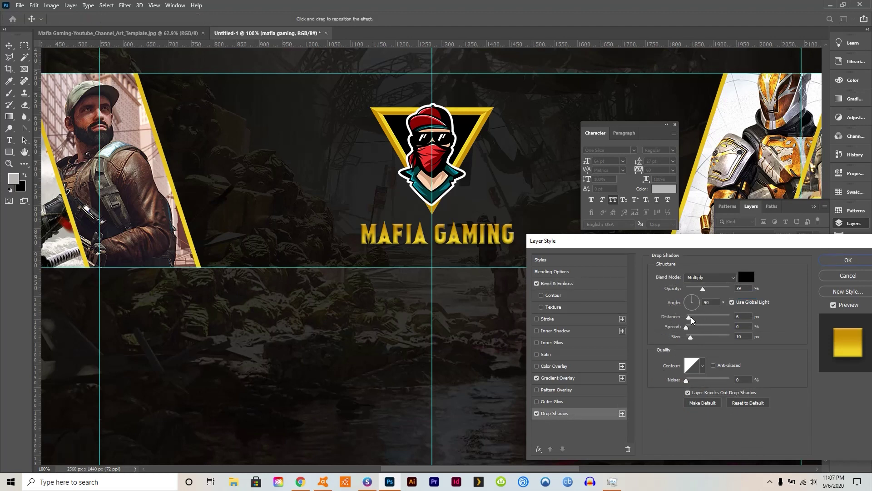
{"action": "left_click_drag", "start_coordinate": [692, 320], "coordinate": [690, 319]}
{"action": "left_click", "coordinate": [862, 262]}
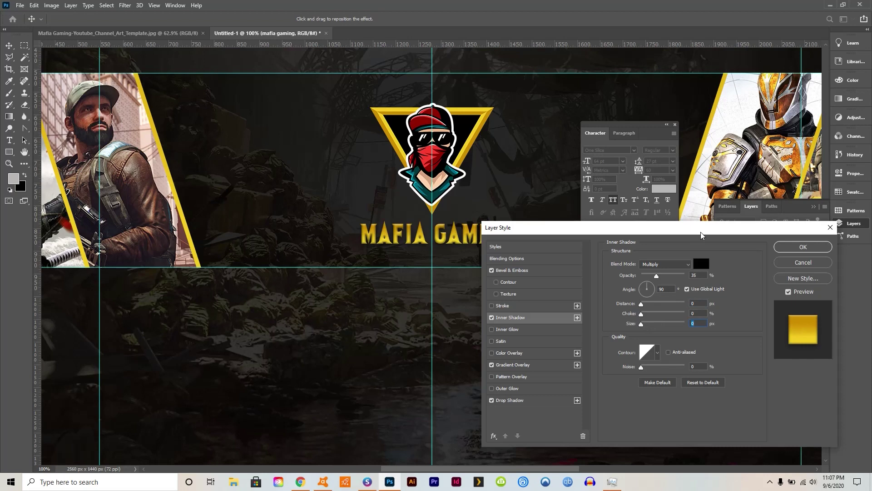
{"action": "left_click", "coordinate": [801, 246]}
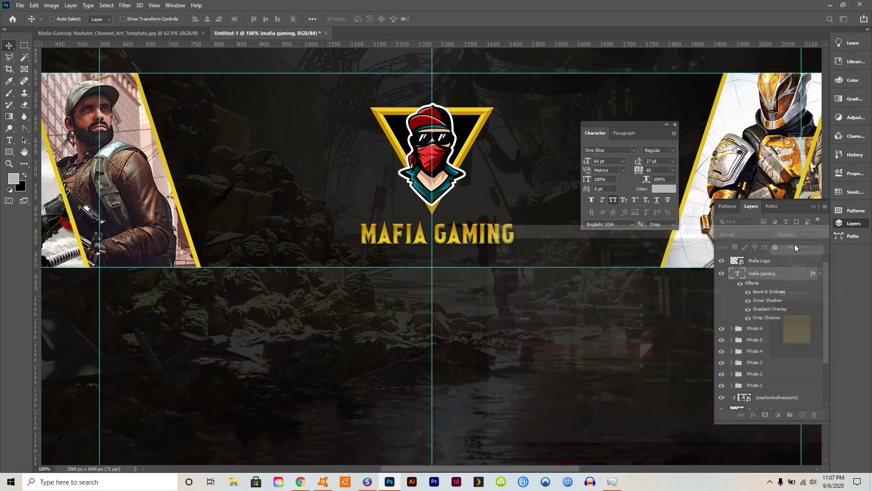
Fit the whole banner on screen and clear the canvas by docking the Character panel and collapsing the Layers panel.
{"action": "left_click", "coordinate": [154, 5]}
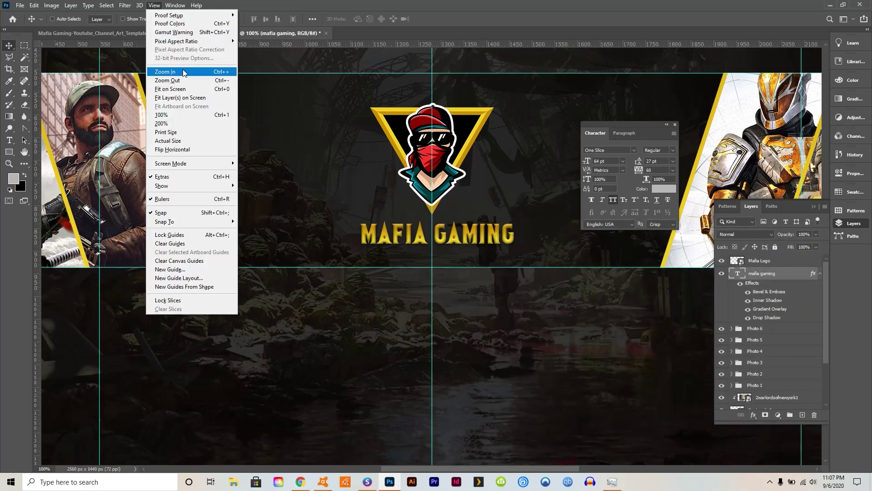
{"action": "left_click", "coordinate": [182, 89]}
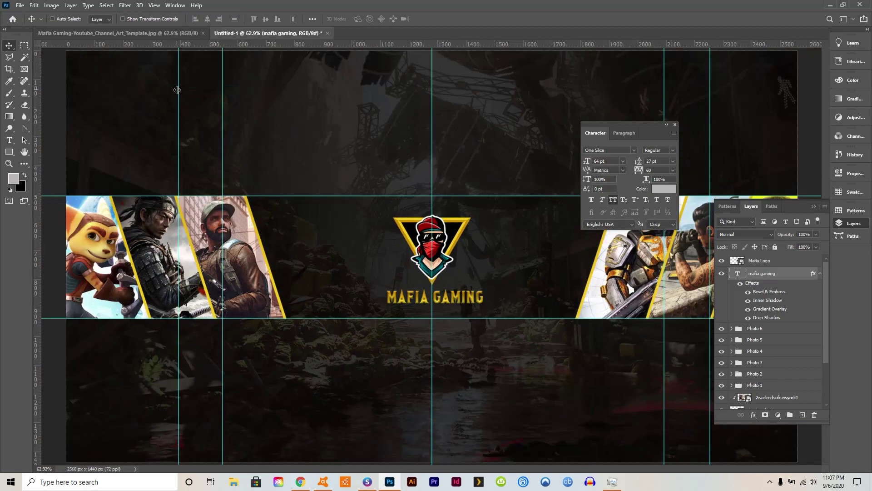
{"action": "left_click_drag", "start_coordinate": [628, 124], "coordinate": [851, 254]}
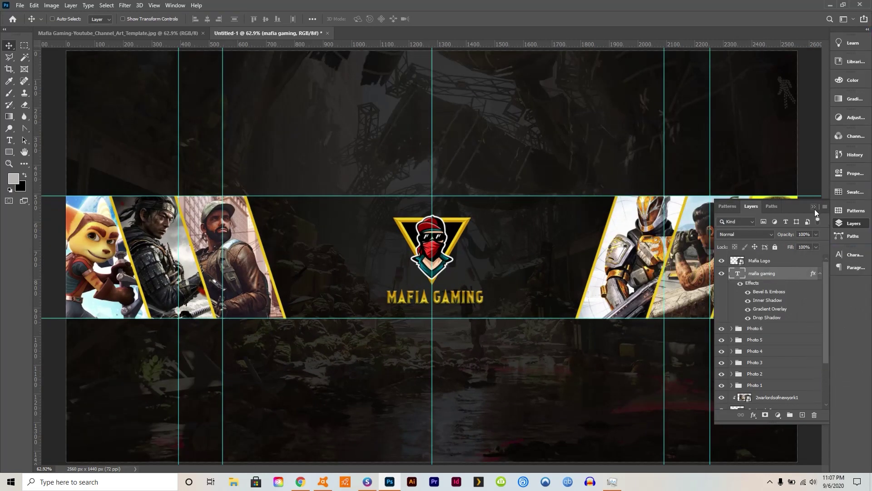
{"action": "left_click", "coordinate": [813, 207]}
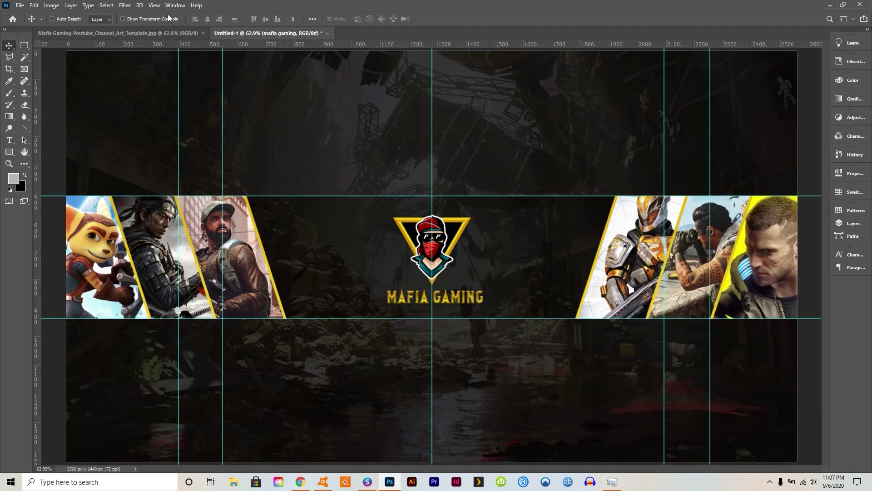
Hide the guides and view the banner at 100%.
{"action": "left_click", "coordinate": [154, 6]}
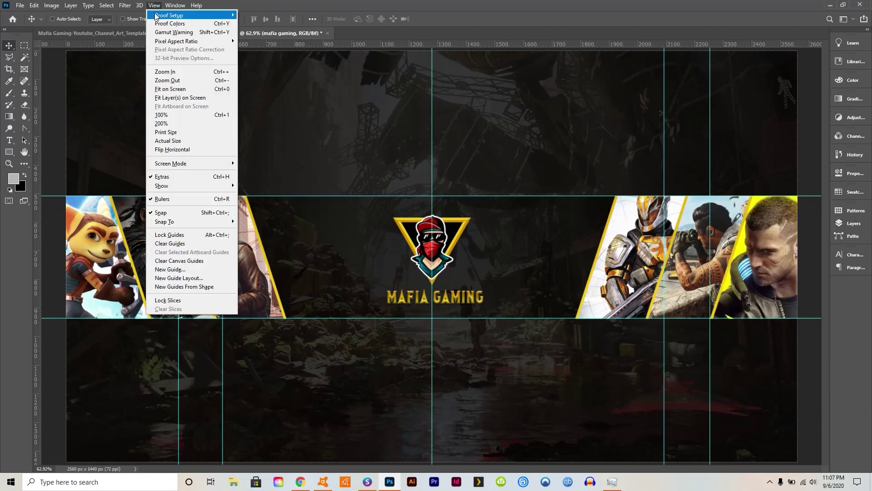
{"action": "mouse_move", "coordinate": [184, 186]}
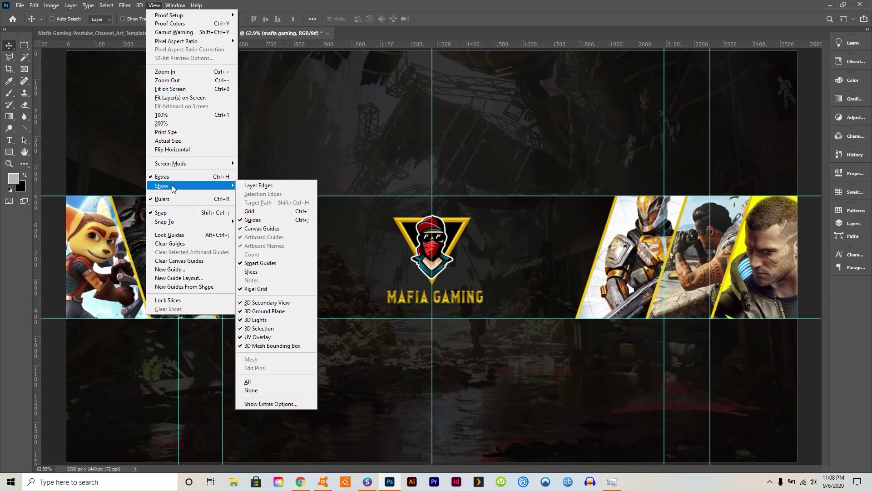
{"action": "left_click", "coordinate": [266, 218]}
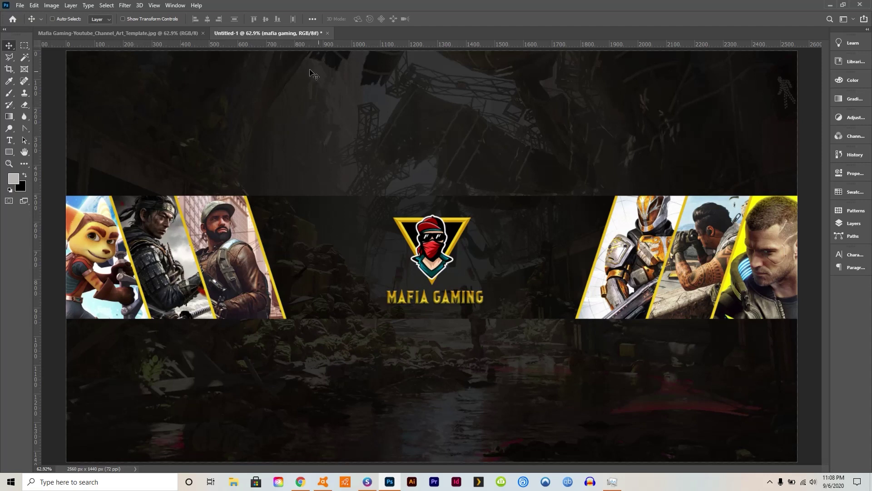
{"action": "left_click", "coordinate": [154, 6]}
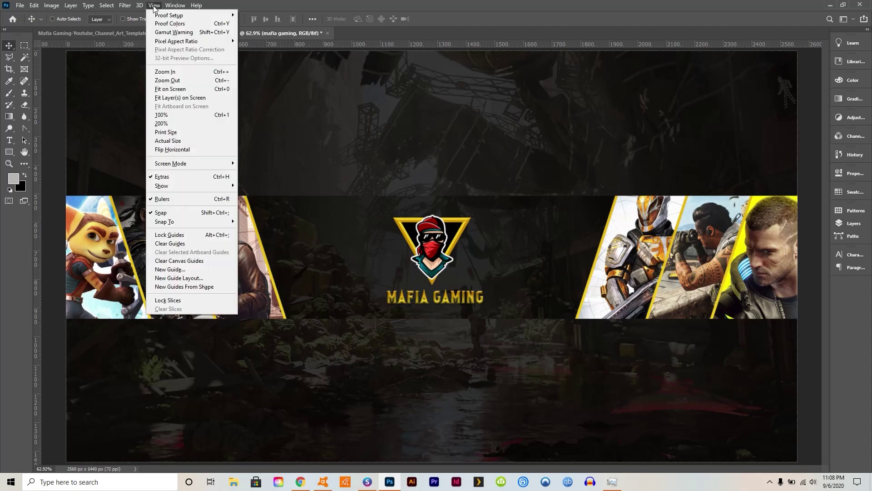
{"action": "left_click", "coordinate": [196, 115]}
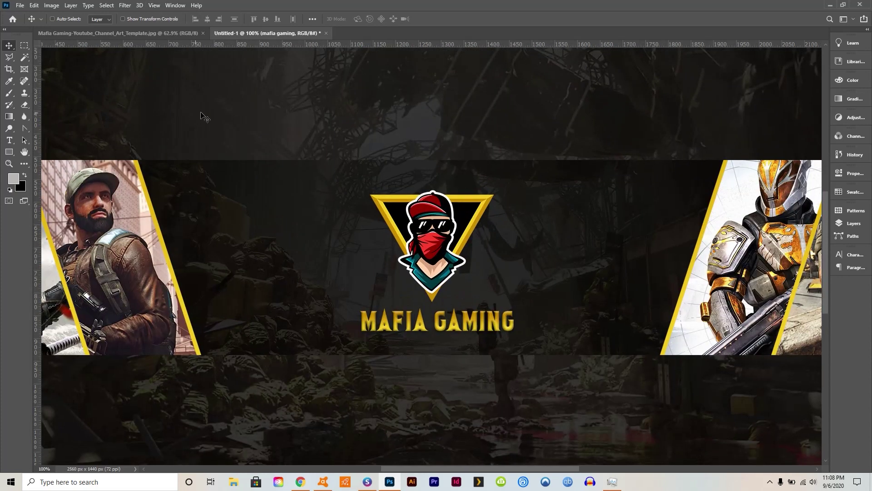
Inspect the image panels at both ends of the banner and return to the full-banner view.
{"action": "left_click_drag", "start_coordinate": [495, 468], "coordinate": [417, 465]}
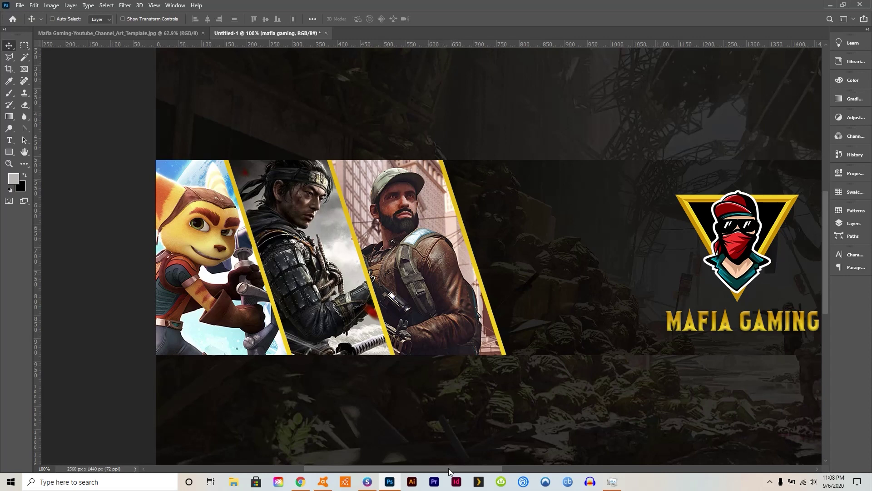
{"action": "left_click_drag", "start_coordinate": [448, 468], "coordinate": [596, 480]}
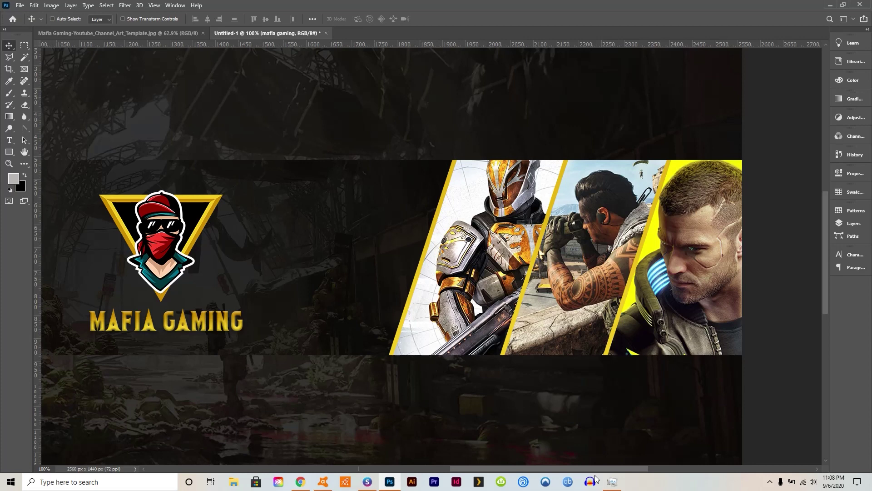
{"action": "left_click_drag", "start_coordinate": [596, 479], "coordinate": [503, 451]}
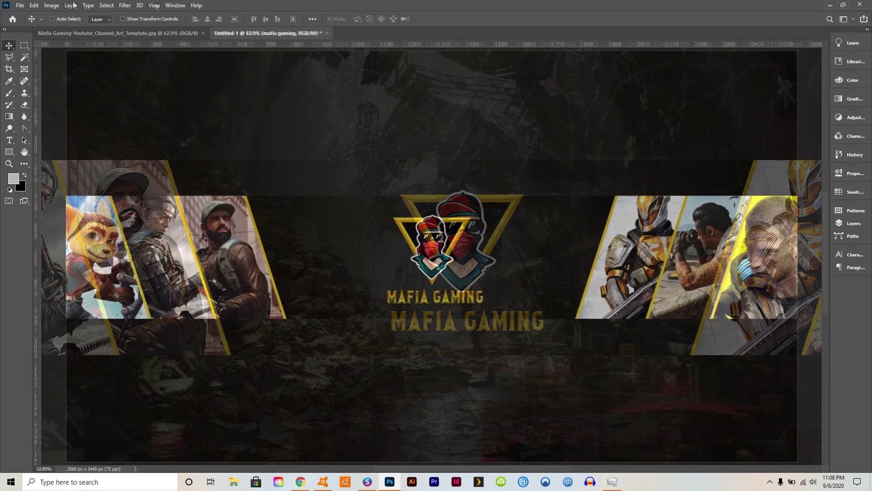
Save the banner as a layered Photoshop file named YouTube Channel Art_V2 in the Tutorial folder.
{"action": "left_click", "coordinate": [19, 7]}
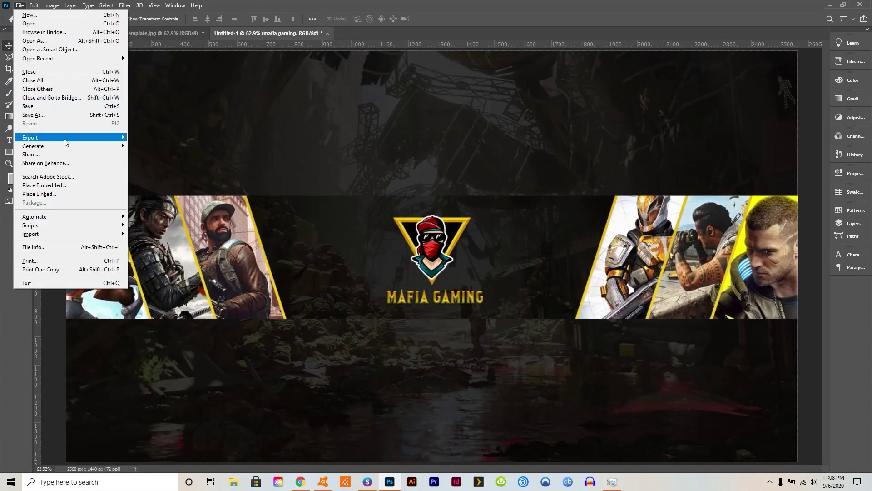
{"action": "mouse_move", "coordinate": [64, 140]}
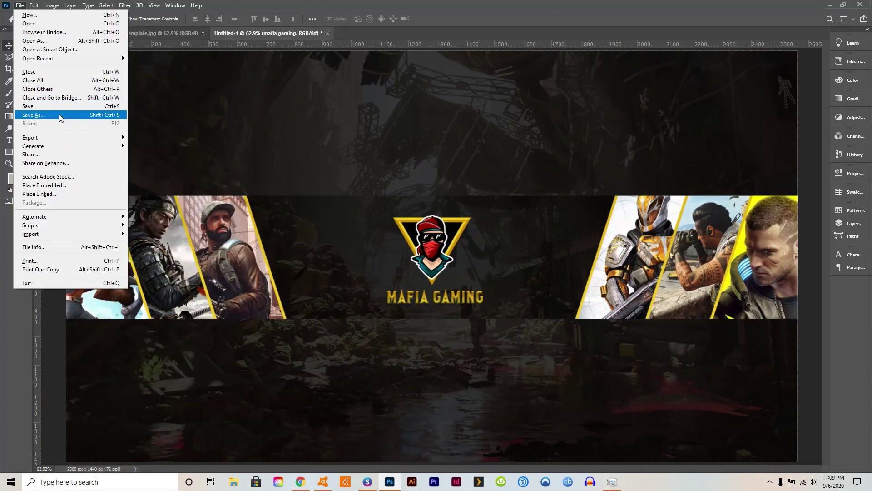
{"action": "left_click", "coordinate": [60, 117]}
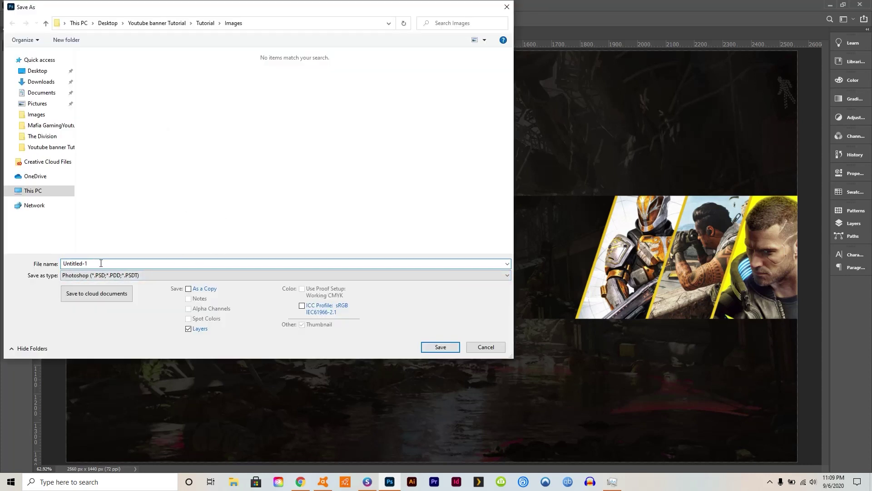
{"action": "type", "text": "y"}
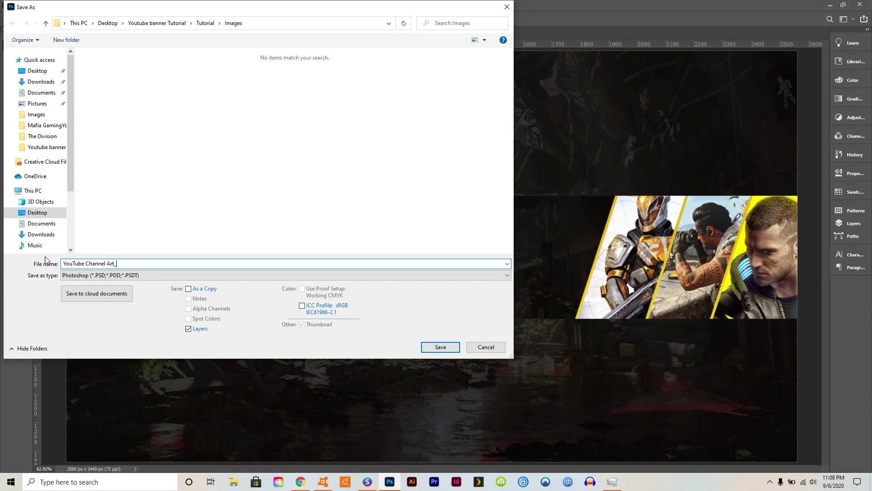
{"action": "left_click", "coordinate": [157, 23]}
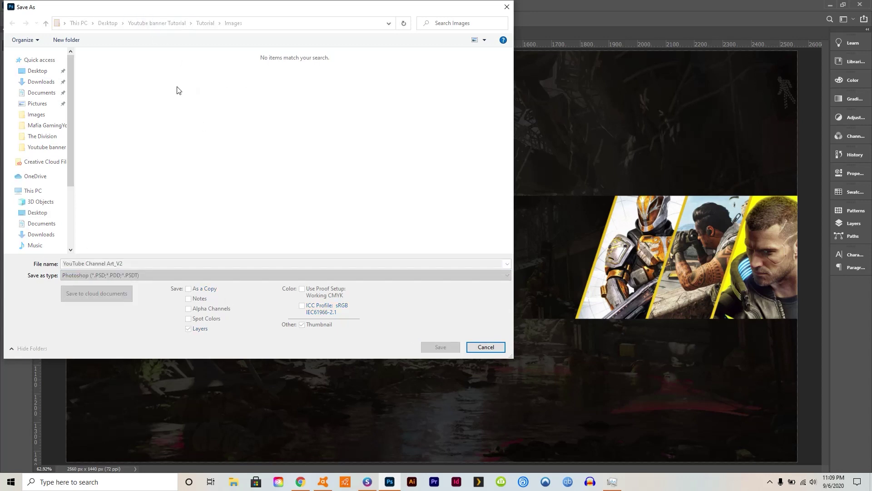
{"action": "double_click", "coordinate": [99, 80]}
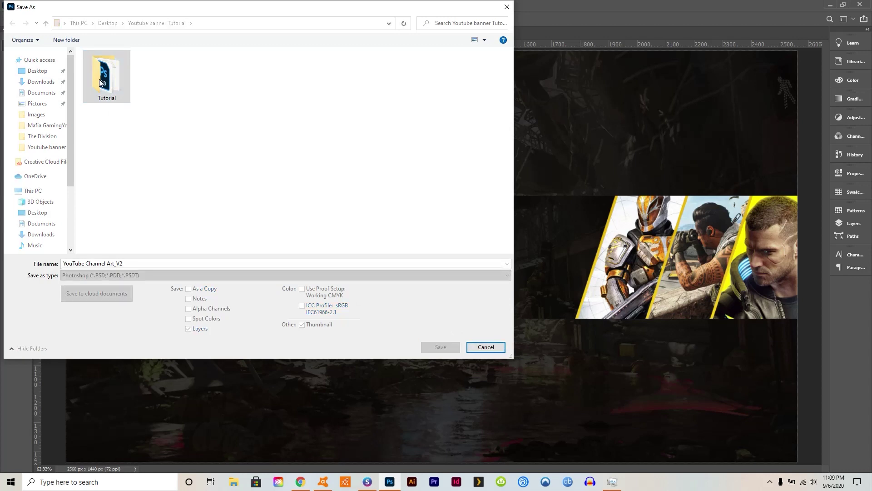
{"action": "left_click", "coordinate": [437, 346]}
{"action": "left_click", "coordinate": [536, 137]}
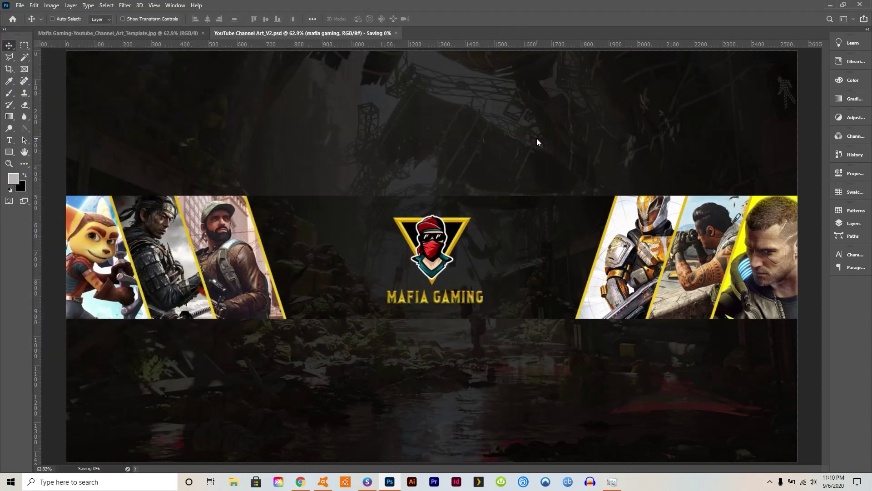
Compare the banner with the template JPG and save it as PNG YouTube Channel Art_V2 with the large file size option.
{"action": "left_click", "coordinate": [162, 33]}
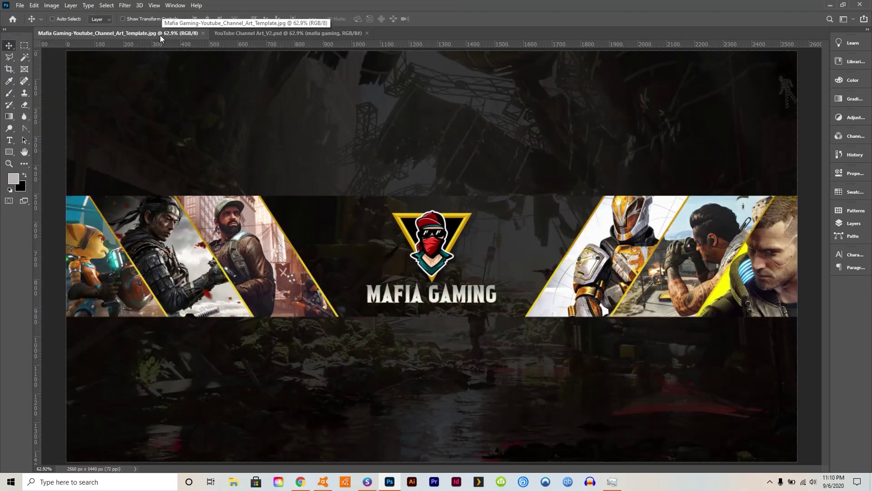
{"action": "left_click", "coordinate": [269, 35]}
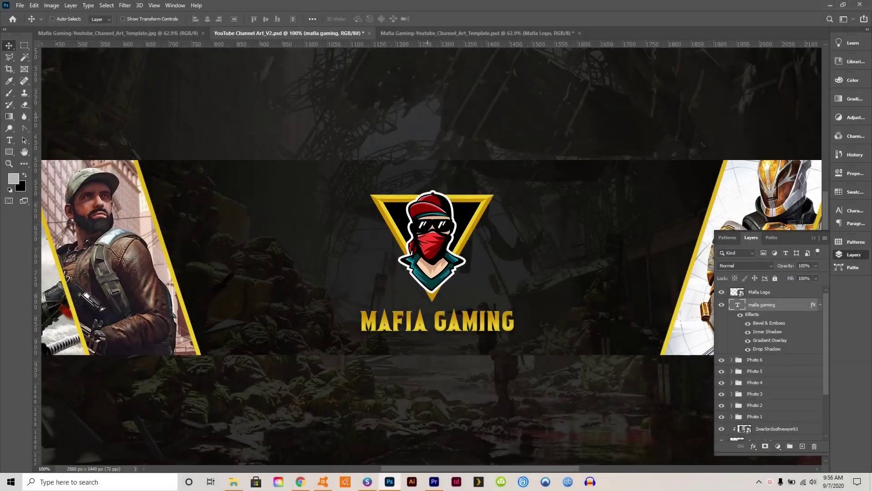
{"action": "left_click", "coordinate": [20, 6]}
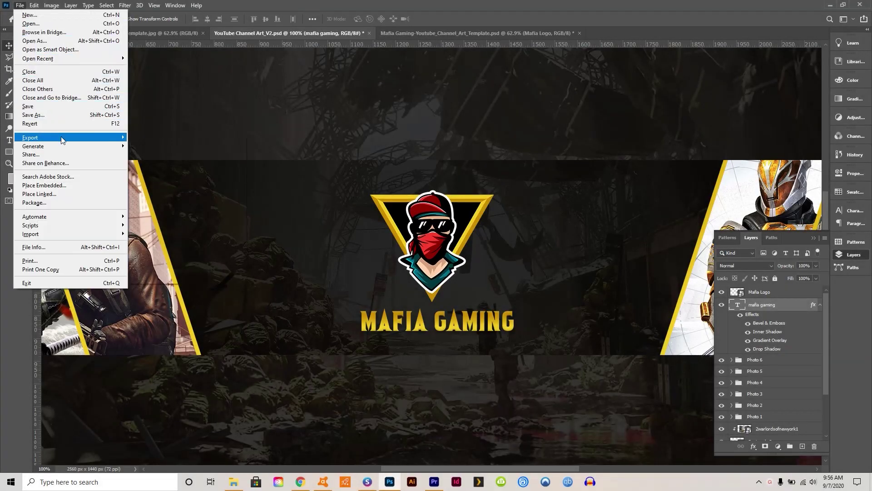
{"action": "left_click", "coordinate": [57, 119]}
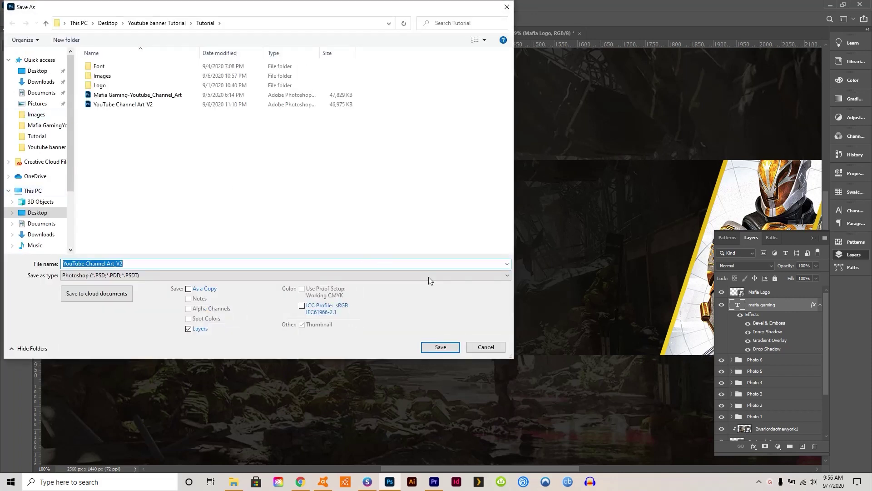
{"action": "left_click", "coordinate": [491, 276]}
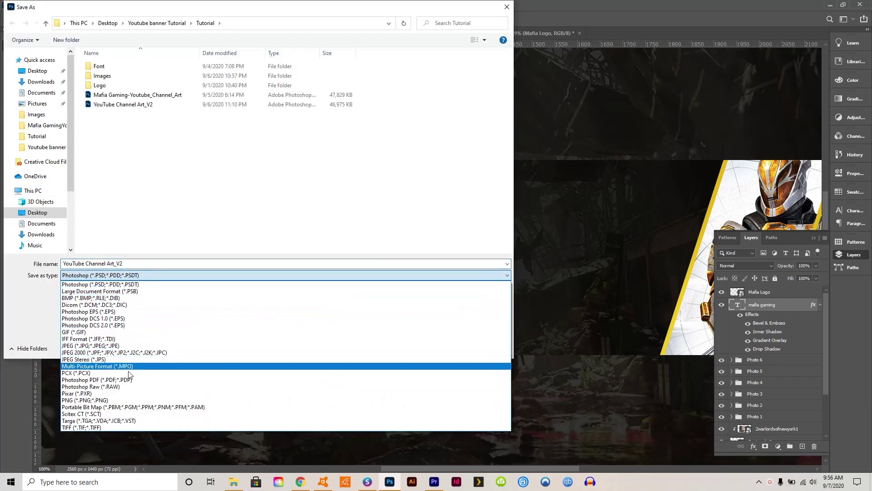
{"action": "left_click", "coordinate": [101, 401]}
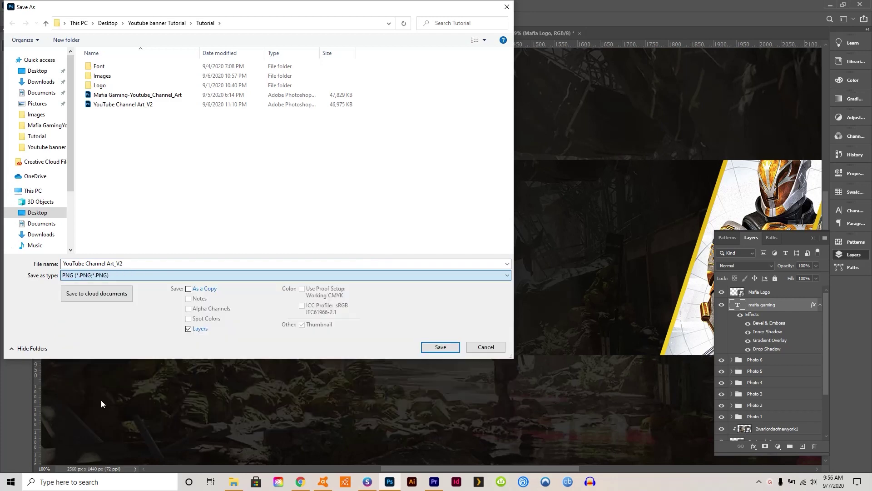
{"action": "left_click", "coordinate": [440, 348]}
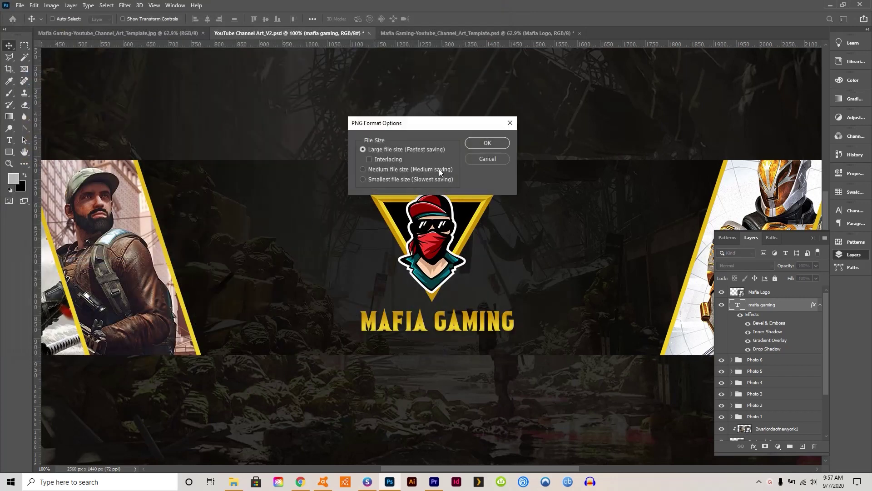
{"action": "left_click", "coordinate": [486, 143]}
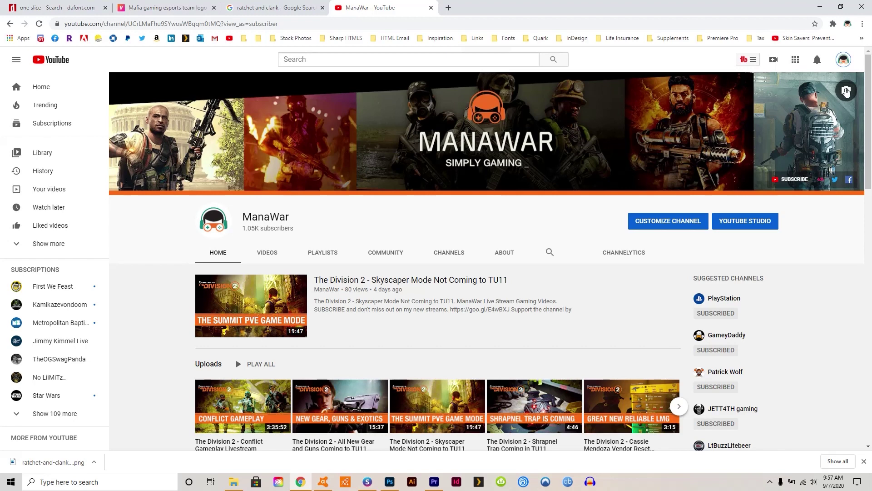
On the YouTube channel page, upload the YouTube Channel Art_V2 PNG from the Tutorial folder as channel art and accept its device preview.
{"action": "left_click", "coordinate": [845, 90]}
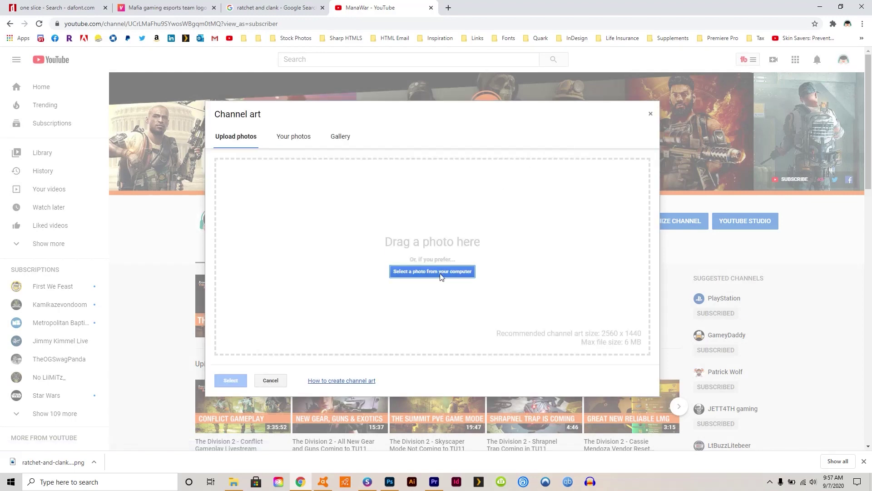
{"action": "left_click", "coordinate": [440, 274]}
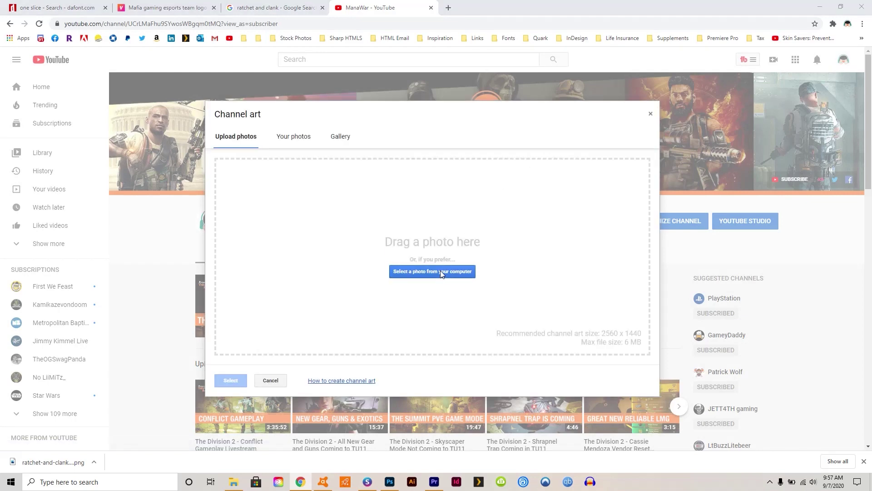
{"action": "left_click", "coordinate": [402, 84]}
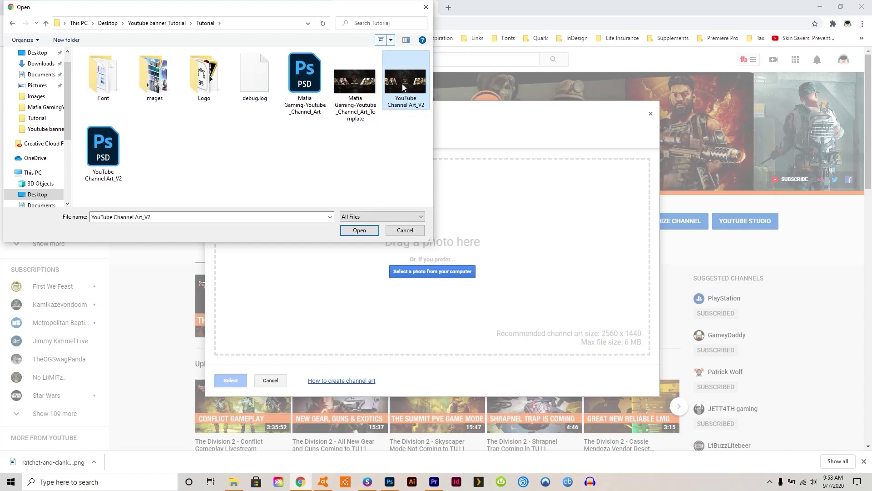
{"action": "left_click", "coordinate": [359, 232]}
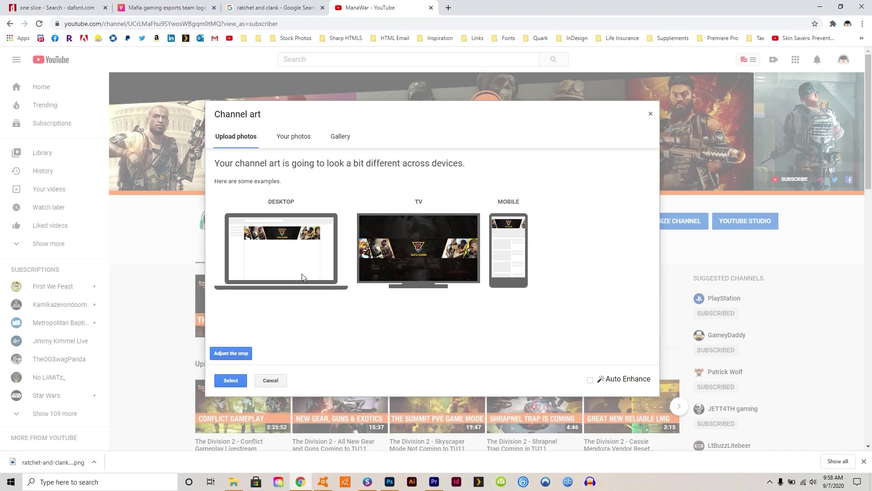
{"action": "left_click", "coordinate": [230, 382]}
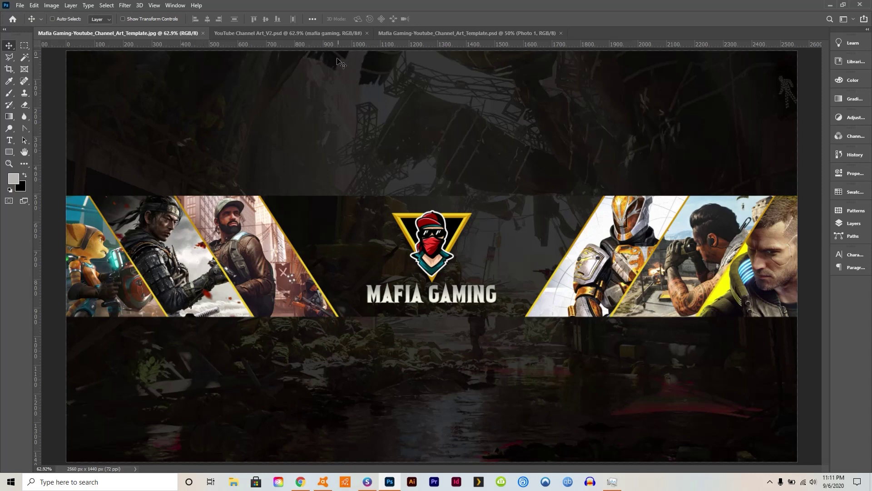
In Photoshop, bring up the Mafia Gaming-Youtube_Channel_Art_Template.psd document.
{"action": "left_click", "coordinate": [416, 33]}
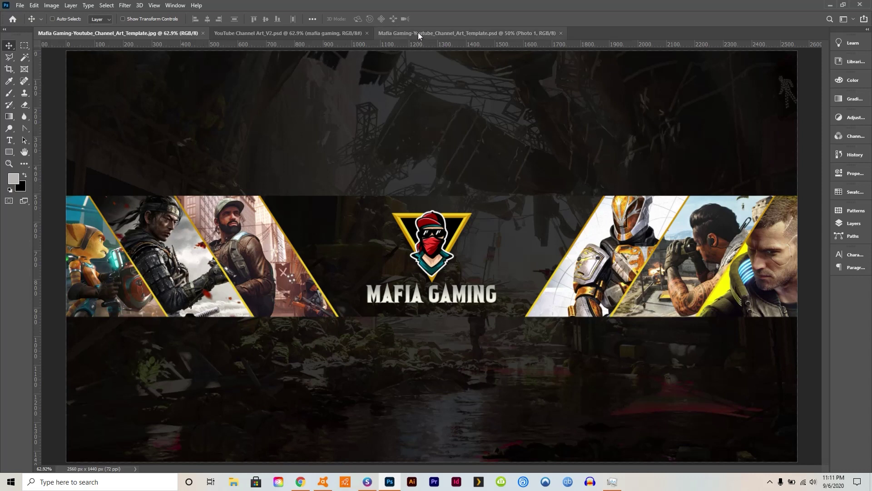